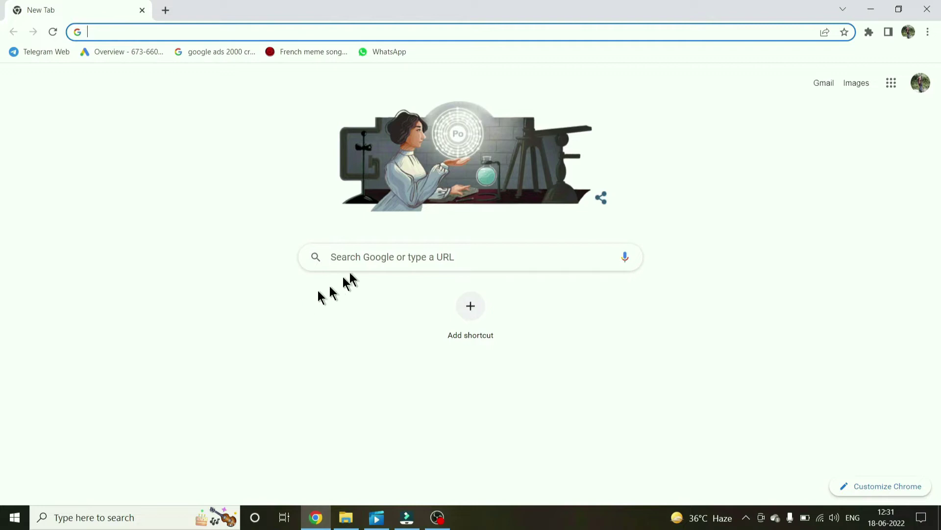
# - Search Google for 'mca' and open the official mca.gov.in Ministry of Corporate Affairs site
pyautogui.click(369, 266)
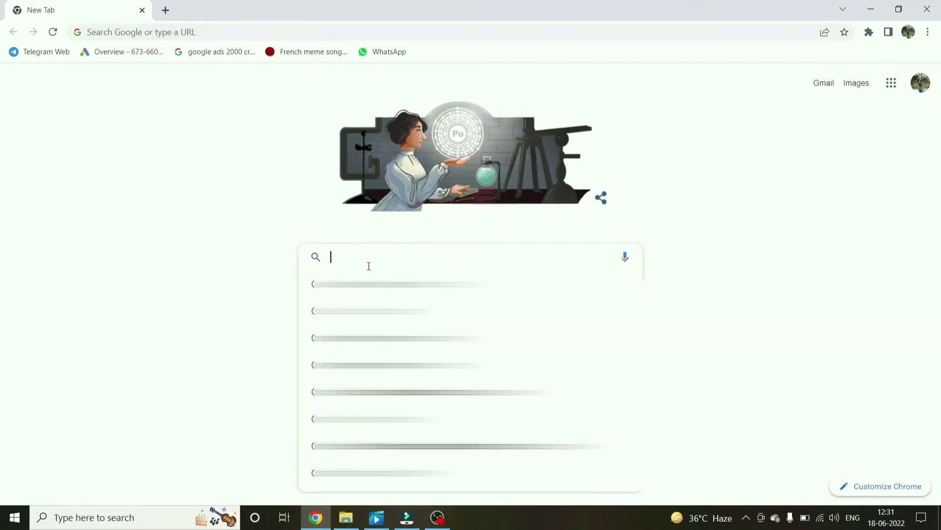
pyautogui.write('mca')
pyautogui.press('Return')
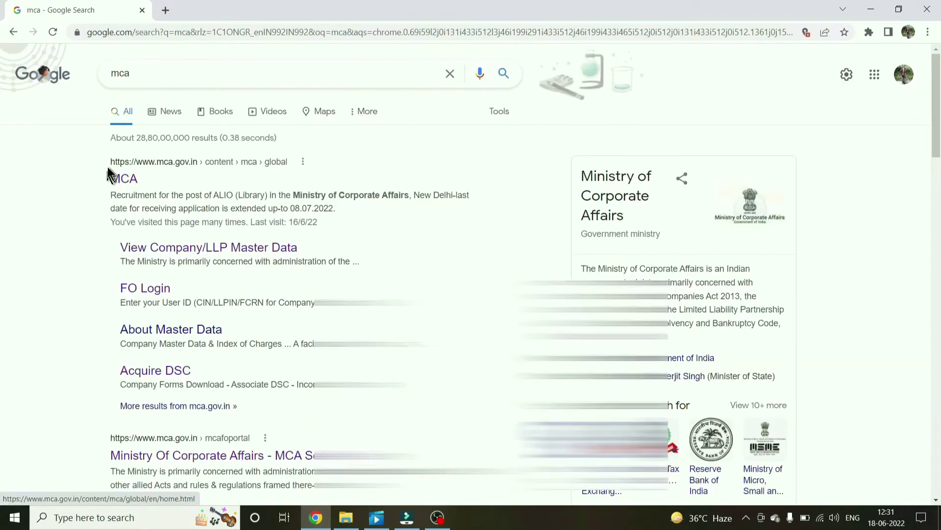
pyautogui.moveTo(107, 166); pyautogui.dragTo(142, 179)
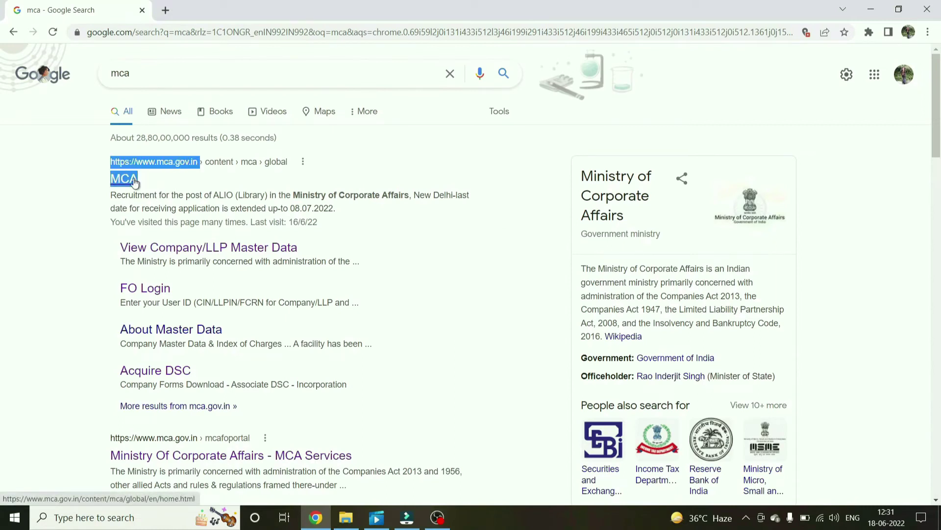
pyautogui.click(133, 182)
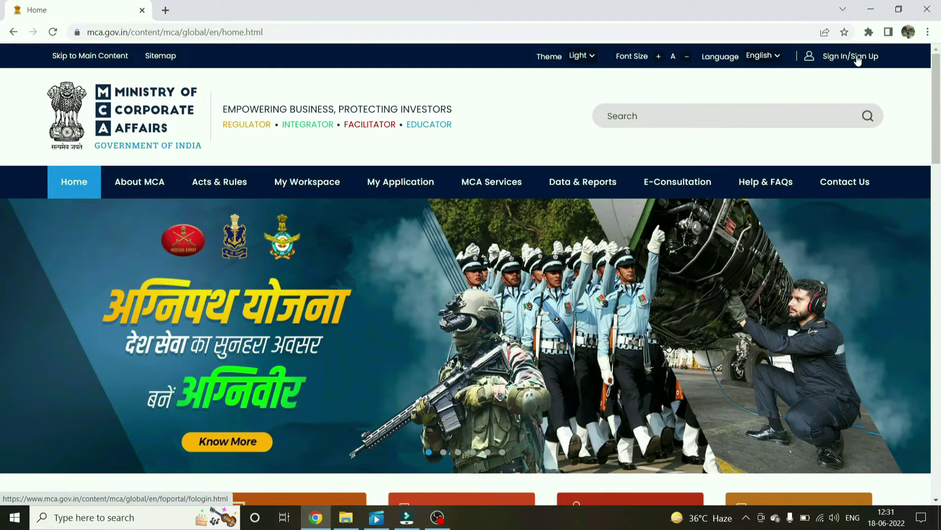
# - Go to the portal's Sign In/Sign Up page and start a new user registration
pyautogui.click(857, 58)
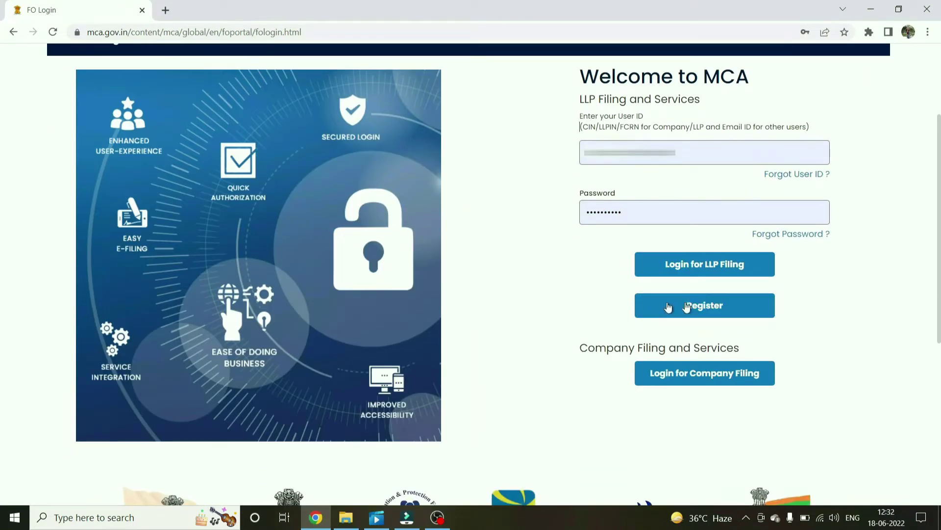
pyautogui.scroll(3, 784, 314)
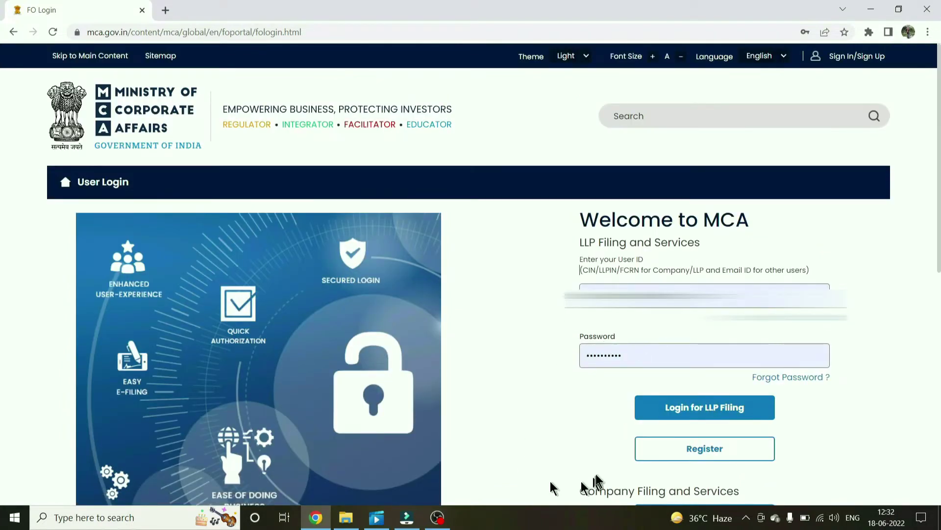
pyautogui.scroll(-3, 610, 456)
pyautogui.click(705, 306)
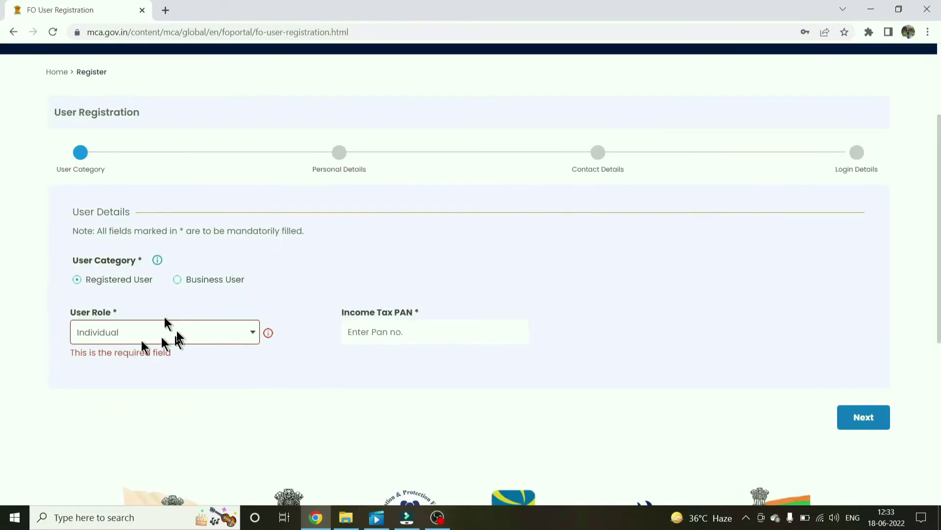
# - Try the Registered User and Business User categories, then the Professional role, reviewing PAN and membership fields
pyautogui.click(82, 278)
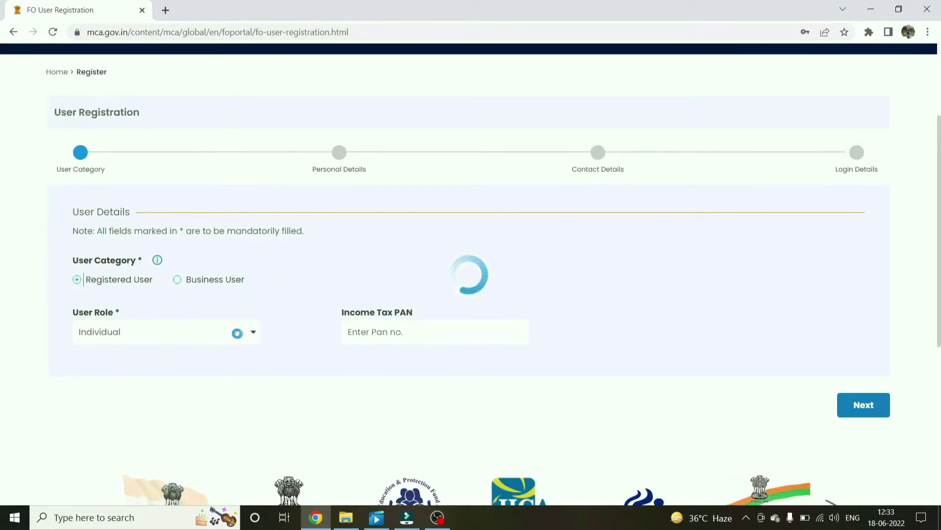
pyautogui.moveTo(334, 316); pyautogui.dragTo(452, 330)
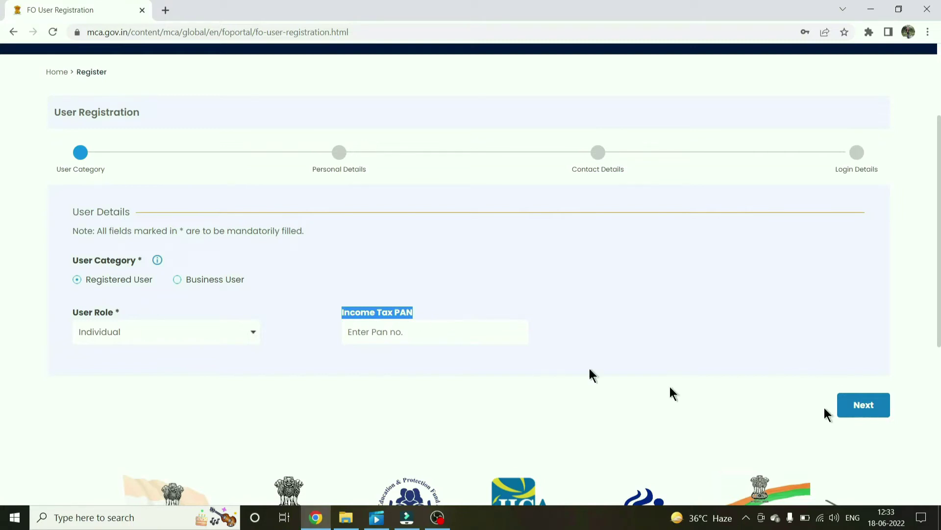
pyautogui.click(180, 282)
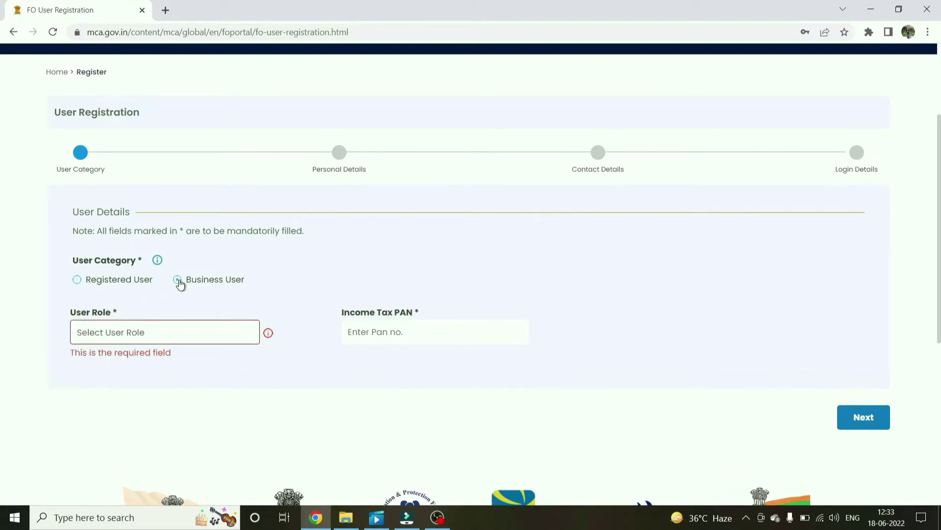
pyautogui.click(231, 334)
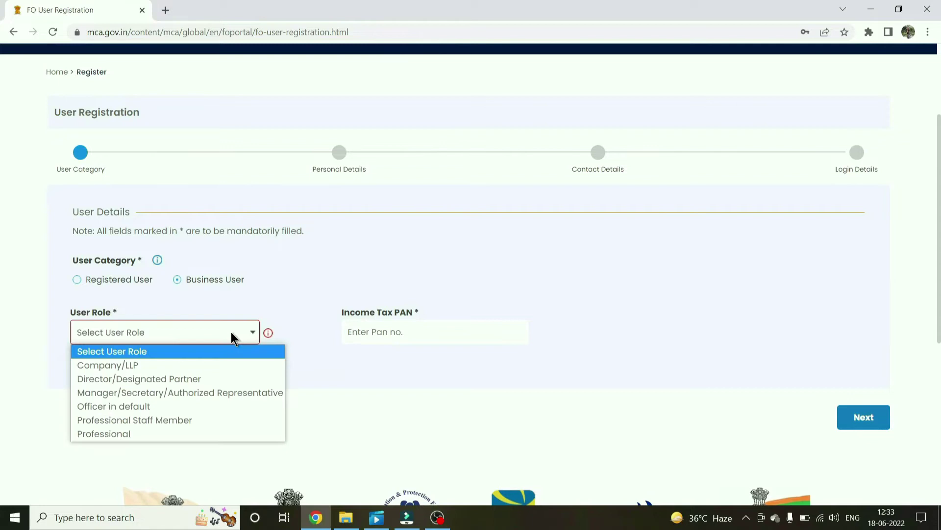
pyautogui.click(133, 434)
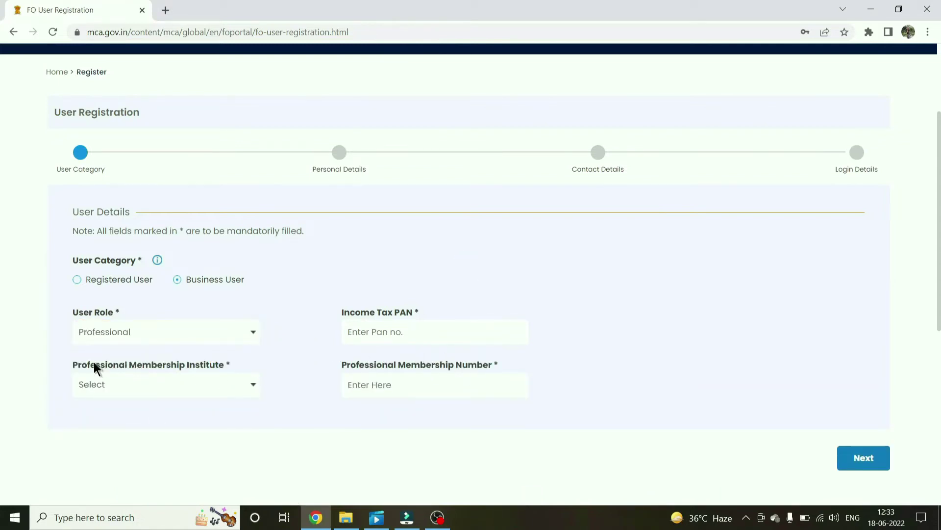
pyautogui.moveTo(96, 365); pyautogui.dragTo(216, 366)
pyautogui.moveTo(351, 366); pyautogui.dragTo(457, 369)
pyautogui.moveTo(345, 313); pyautogui.dragTo(418, 312)
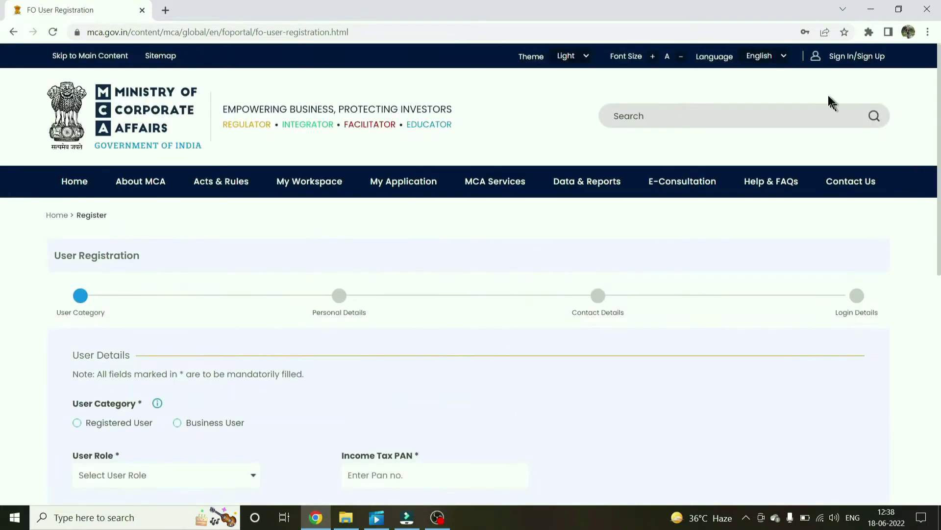
# - Sign in for LLP filing and bring up the My Application history
pyautogui.click(856, 56)
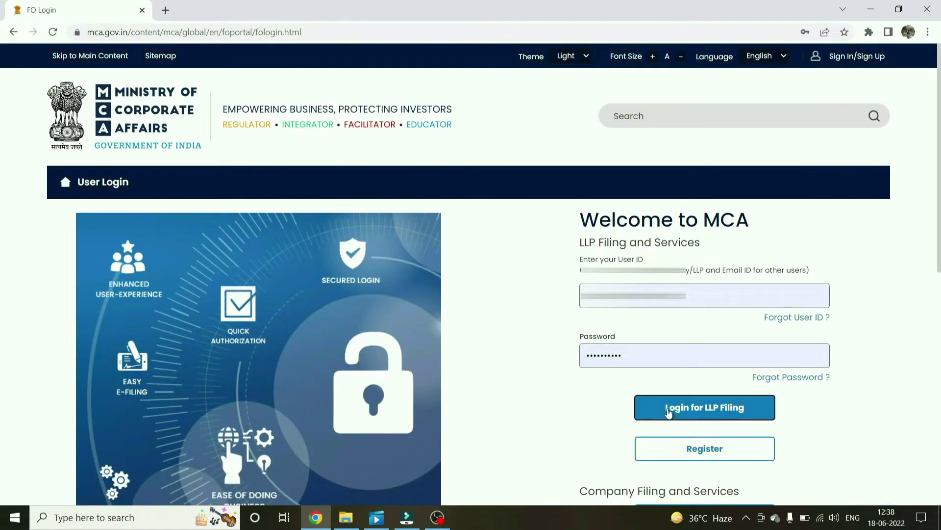
pyautogui.click(668, 411)
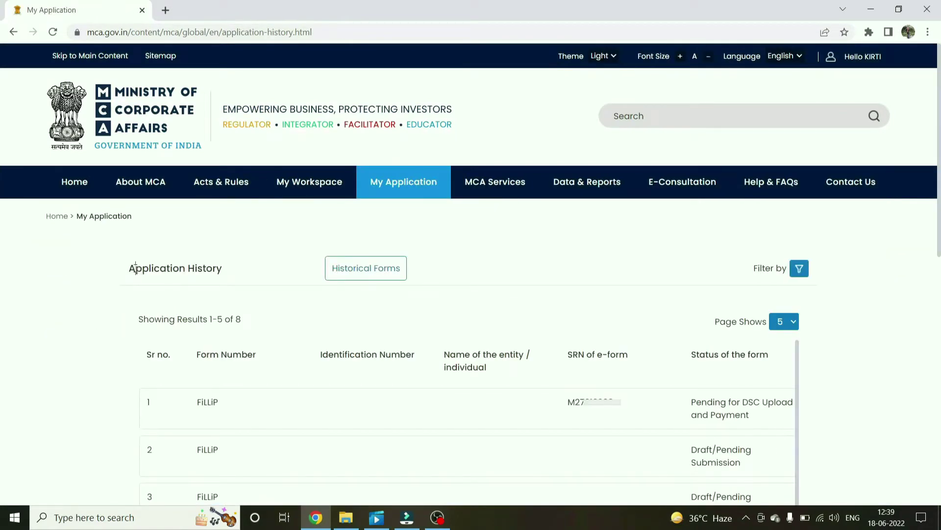
pyautogui.moveTo(136, 268); pyautogui.dragTo(240, 304)
pyautogui.scroll(-4, 252, 369)
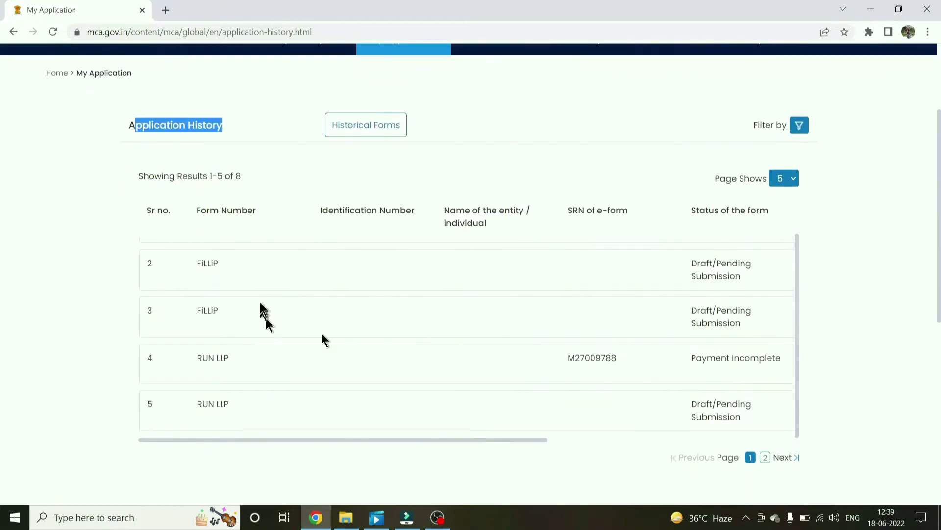
# - Review the history rows: FiLLiP Draft/Pending Submission, RUN LLP's service request number, and row 5
pyautogui.moveTo(195, 265); pyautogui.dragTo(219, 266)
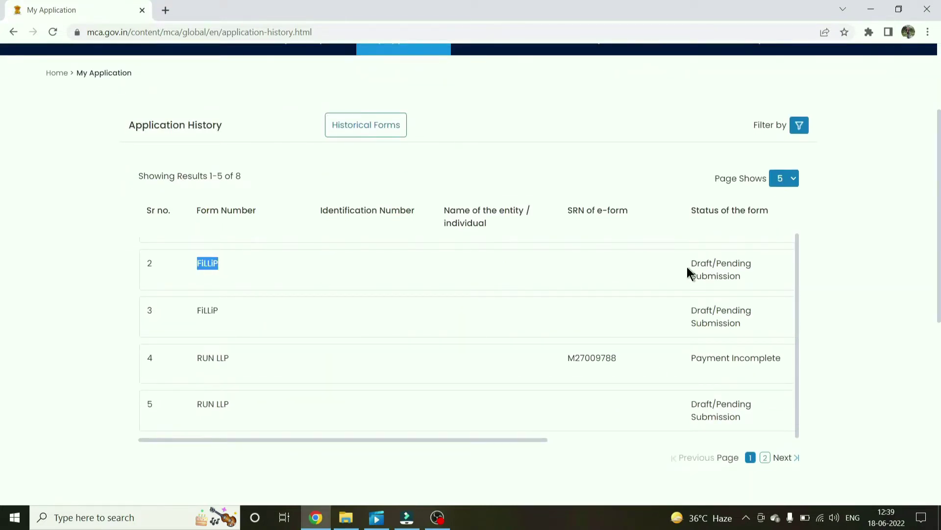
pyautogui.moveTo(688, 265); pyautogui.dragTo(731, 276)
pyautogui.moveTo(196, 357); pyautogui.dragTo(232, 357)
pyautogui.click(558, 360)
pyautogui.moveTo(558, 360); pyautogui.dragTo(638, 363)
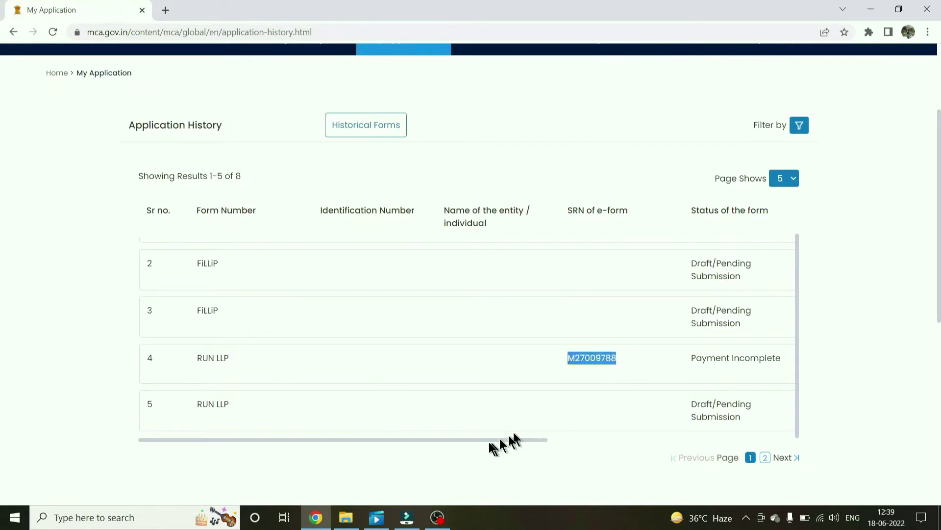
pyautogui.click(312, 441)
pyautogui.tripleClick(312, 441)
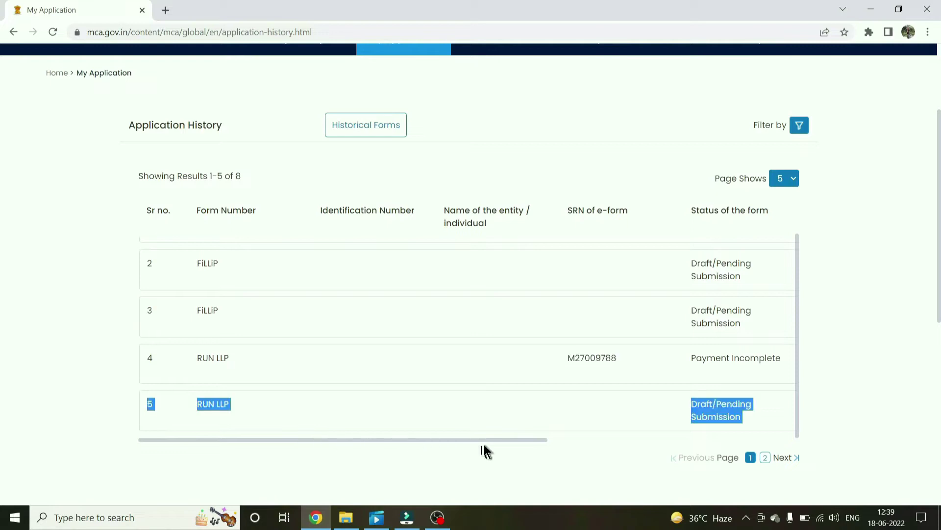
pyautogui.moveTo(486, 440); pyautogui.dragTo(706, 434)
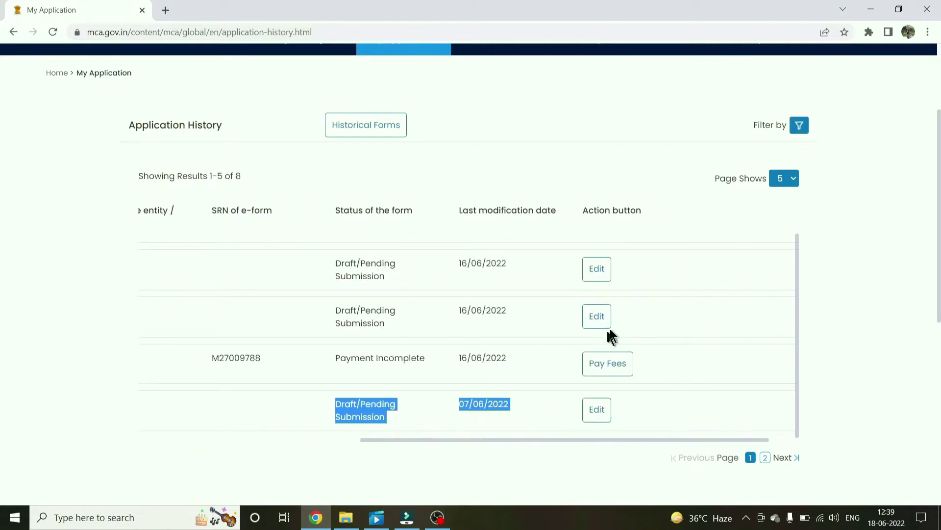
pyautogui.scroll(3, 586, 334)
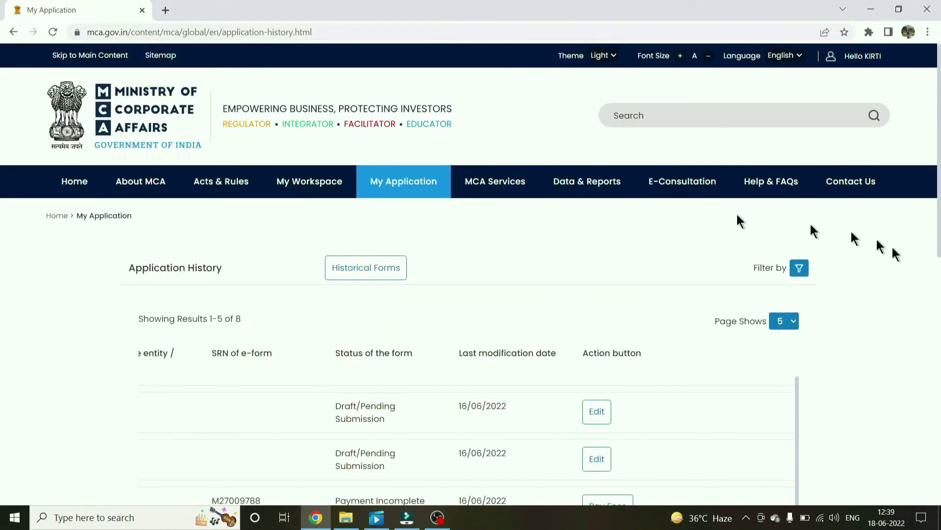
# - Open the Fillip Incorporation of LLP form from the application list
pyautogui.moveTo(489, 183)
pyautogui.moveTo(400, 258)
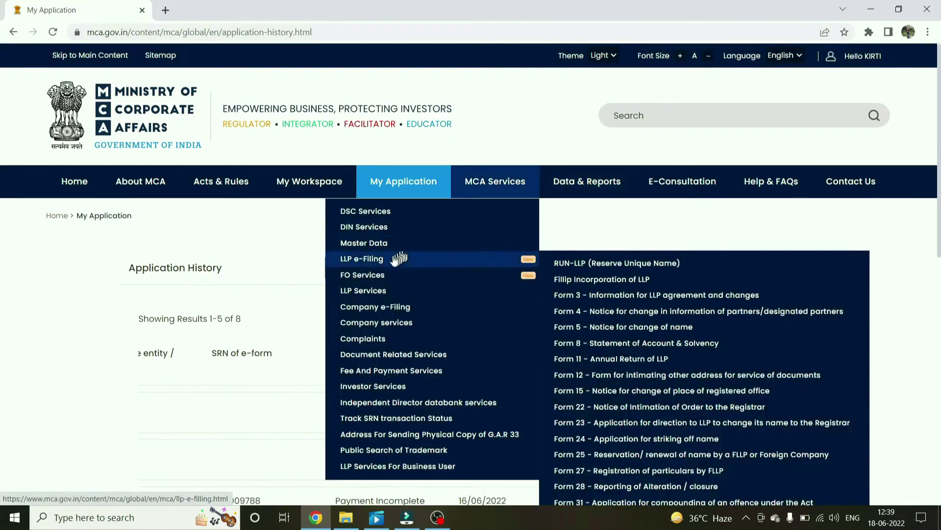
pyautogui.click(616, 280)
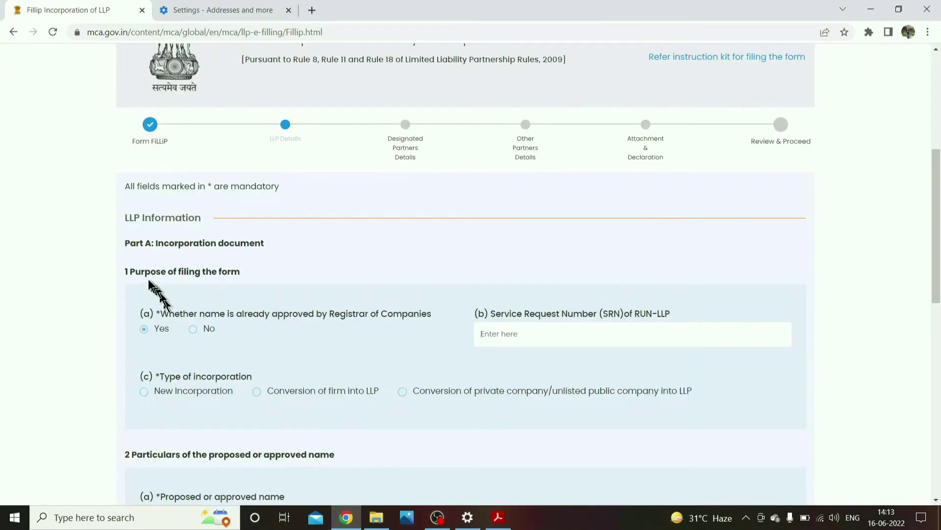
pyautogui.scroll(-2, 148, 278)
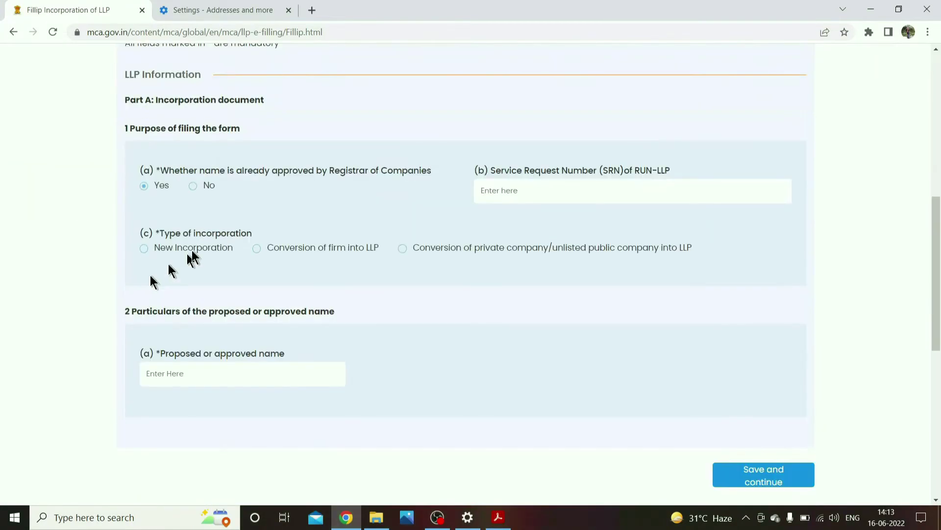
pyautogui.moveTo(193, 168); pyautogui.dragTo(352, 170)
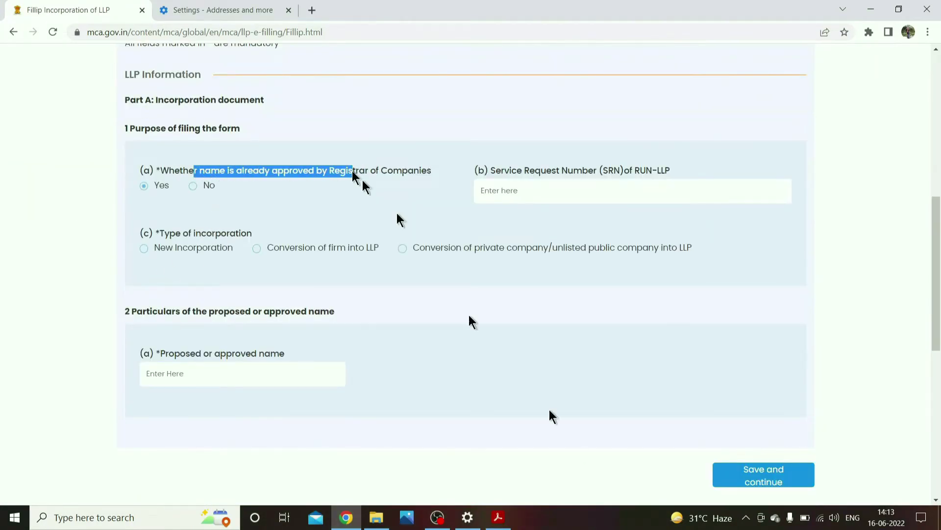
pyautogui.scroll(3, 161, 163)
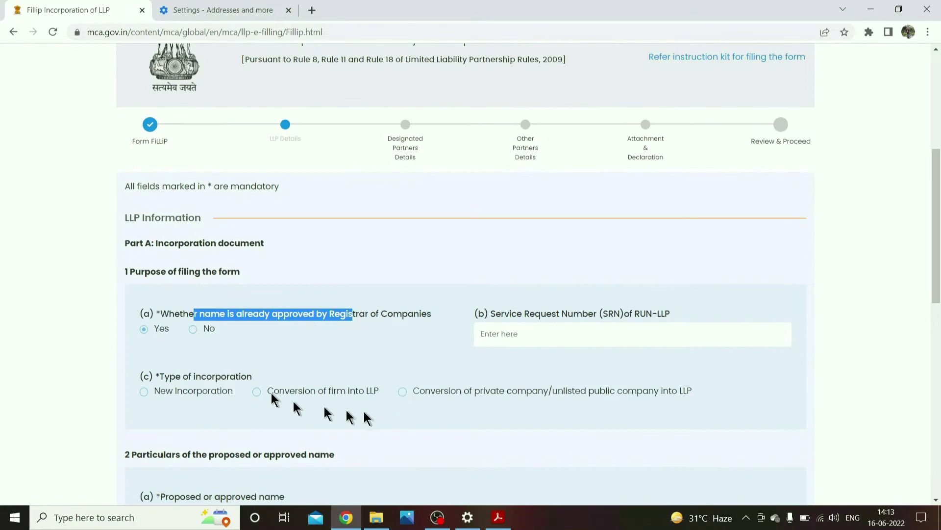
# - Answer Yes to whether the LLP name is already approved, bringing up the Service Request Number field
pyautogui.click(205, 332)
pyautogui.scroll(-3, 205, 333)
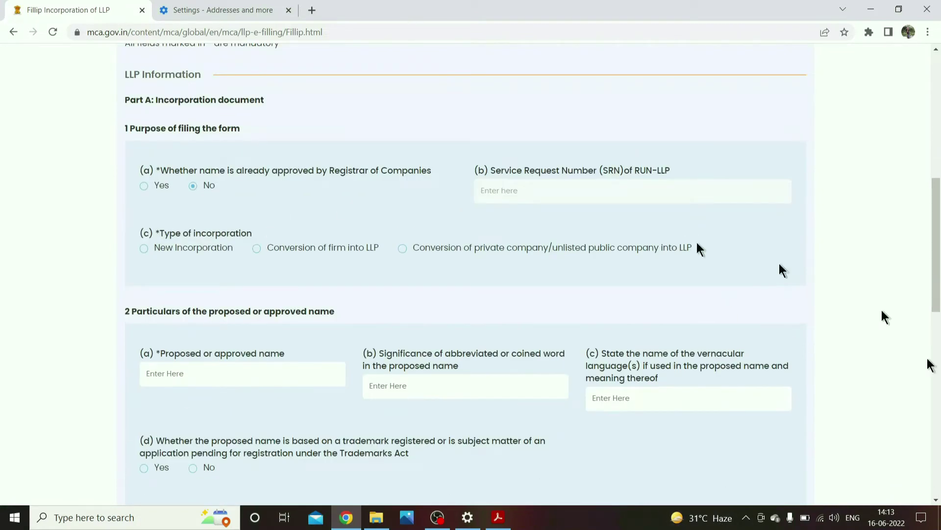
pyautogui.scroll(3, 262, 362)
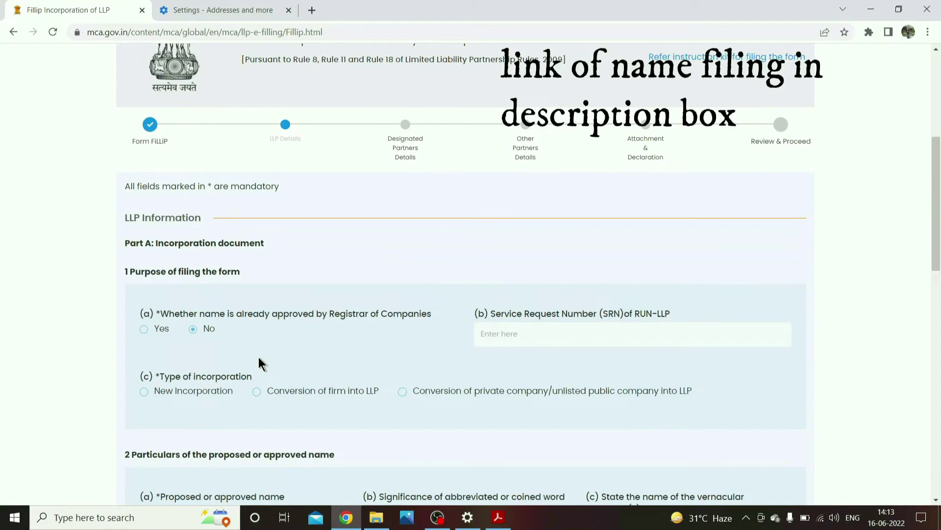
pyautogui.click(145, 329)
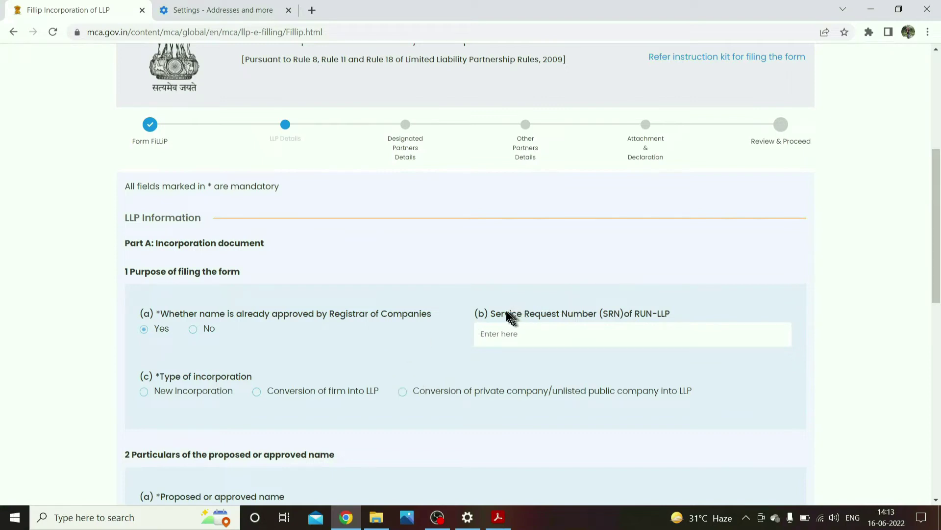
pyautogui.moveTo(506, 313); pyautogui.dragTo(583, 315)
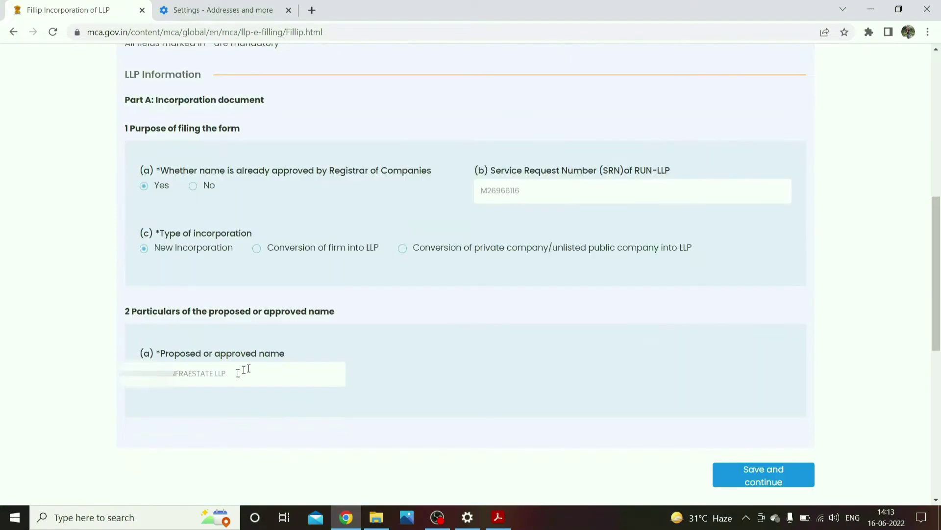
pyautogui.click(781, 421)
pyautogui.scroll(-3, 780, 422)
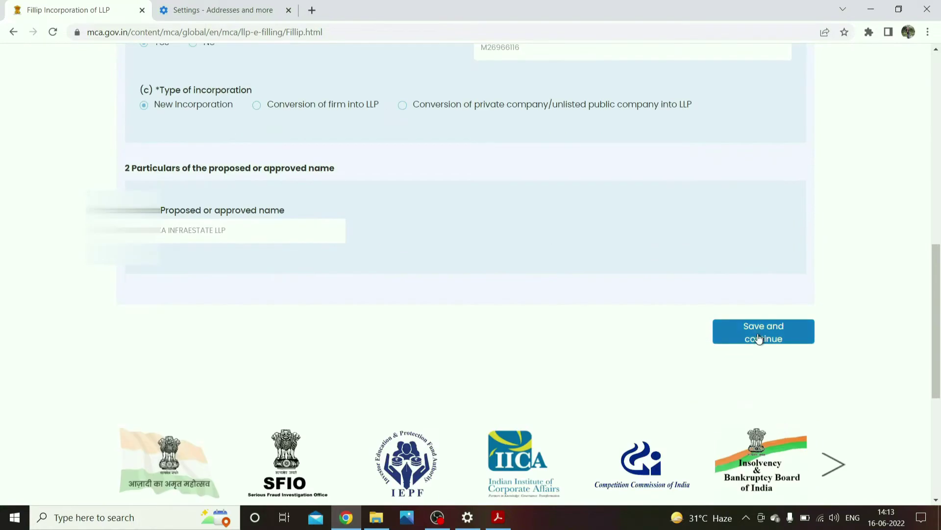
# - Save the LLP details and acknowledge the Data Saved Successfully confirmation
pyautogui.click(759, 338)
pyautogui.moveTo(383, 230); pyautogui.dragTo(472, 230)
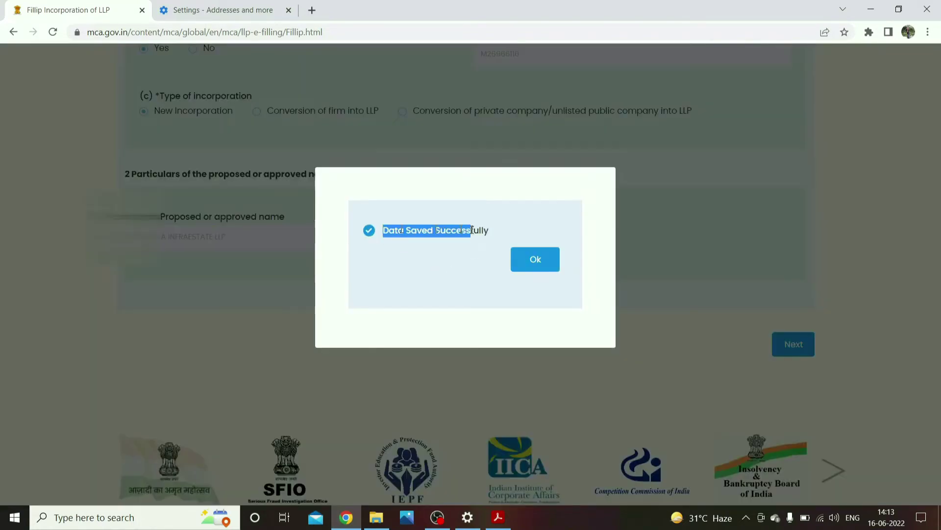
pyautogui.click(527, 268)
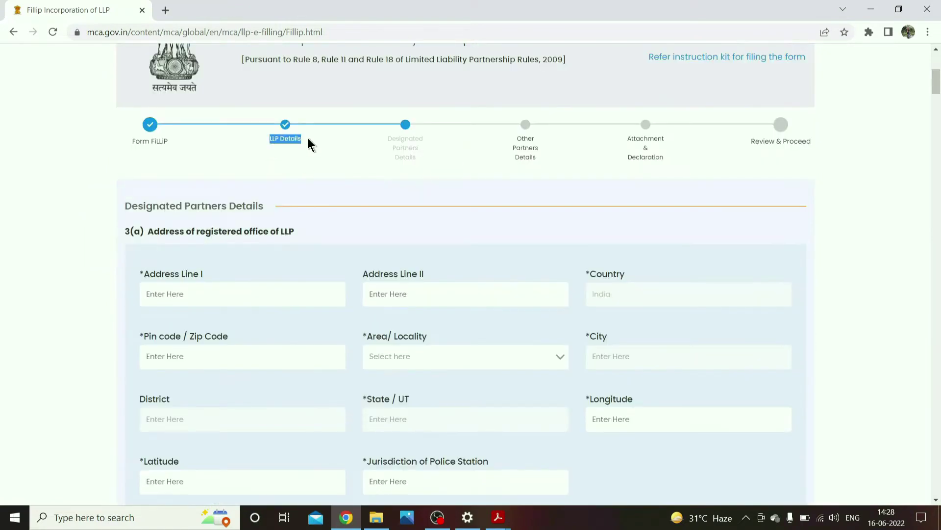
pyautogui.moveTo(146, 231); pyautogui.dragTo(284, 231)
pyautogui.scroll(-1, 277, 267)
pyautogui.scroll(-3, 277, 257)
pyautogui.scroll(3, 294, 248)
pyautogui.click(343, 228)
# - Scroll through the Gorakhpur, Uttar Pradesh registered office address down to the Latitude field
pyautogui.scroll(-3, 324, 248)
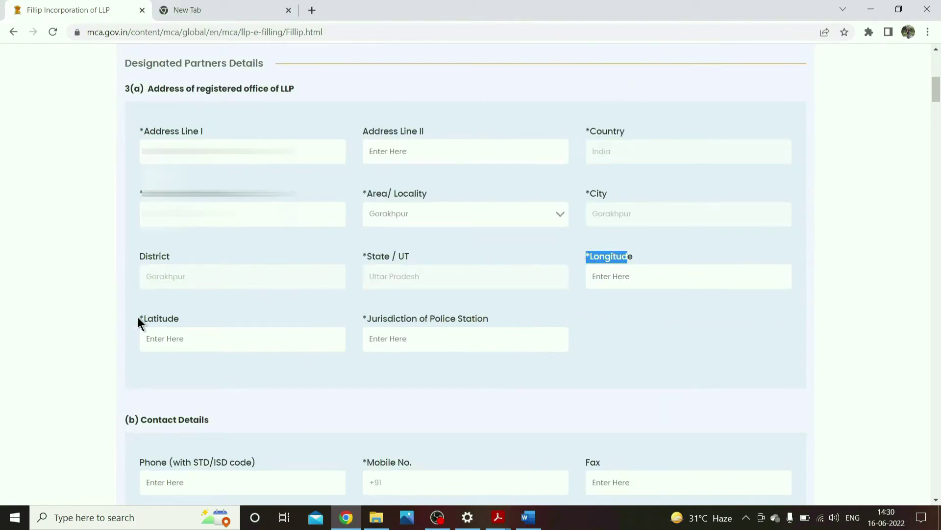
pyautogui.moveTo(139, 319); pyautogui.dragTo(175, 319)
# - In a new tab, search Google for the longitude and latitude of Diwan Bazar, Gorakhpur
pyautogui.click(257, 8)
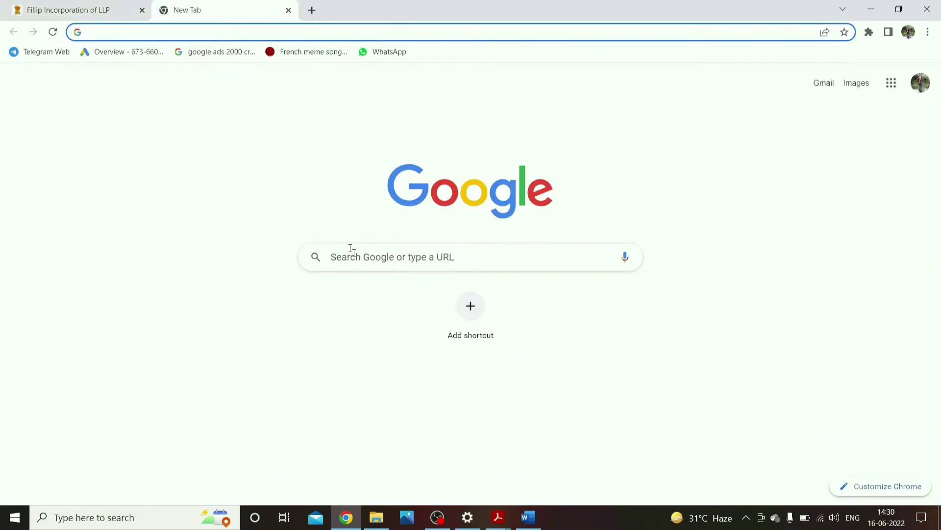
pyautogui.click(373, 268)
pyautogui.write('LONGITU')
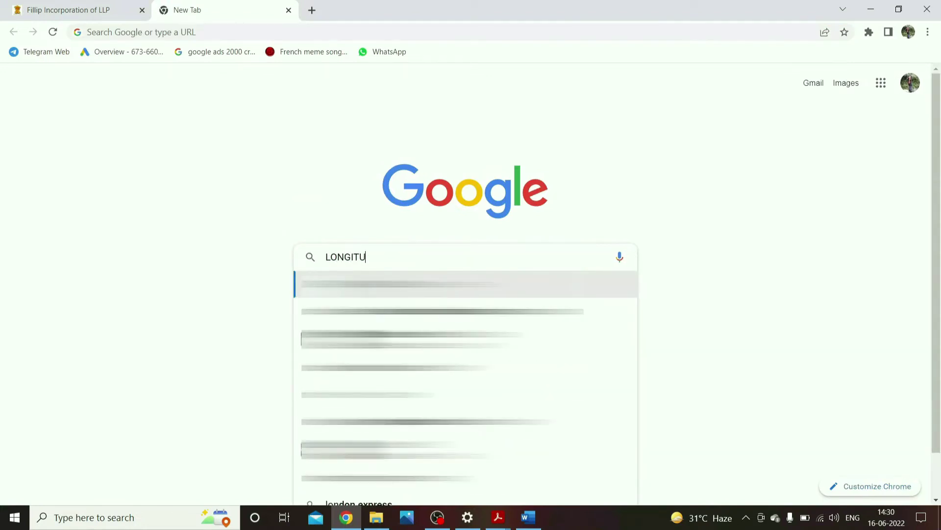
pyautogui.write('DE AND LATITU')
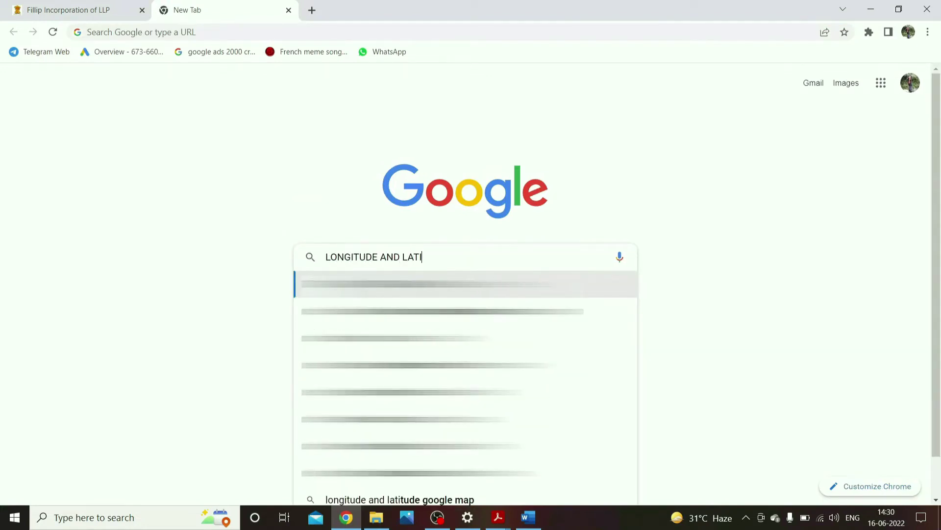
pyautogui.write('DE')
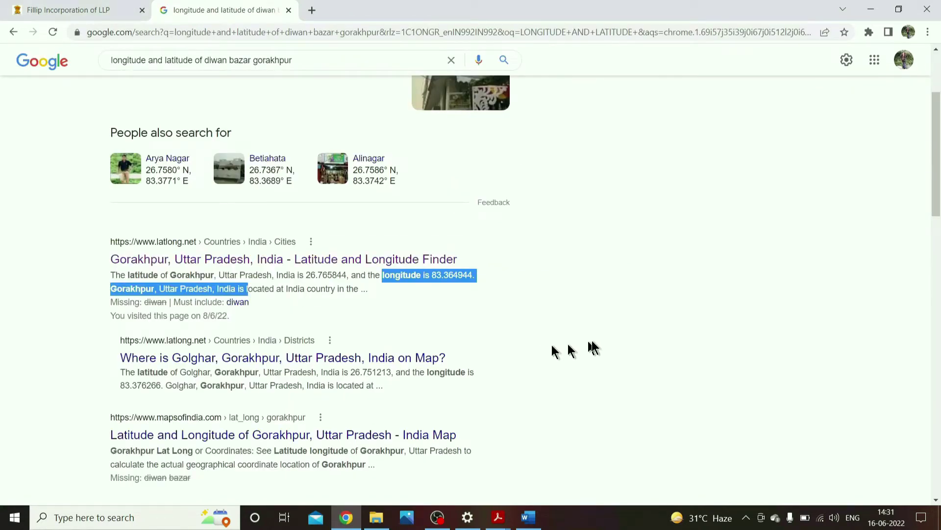
pyautogui.scroll(3, 592, 343)
# - Back in the form, paste the Kotwali Road police station as the jurisdiction for pin code 273001
pyautogui.click(22, 7)
pyautogui.moveTo(371, 318); pyautogui.dragTo(481, 321)
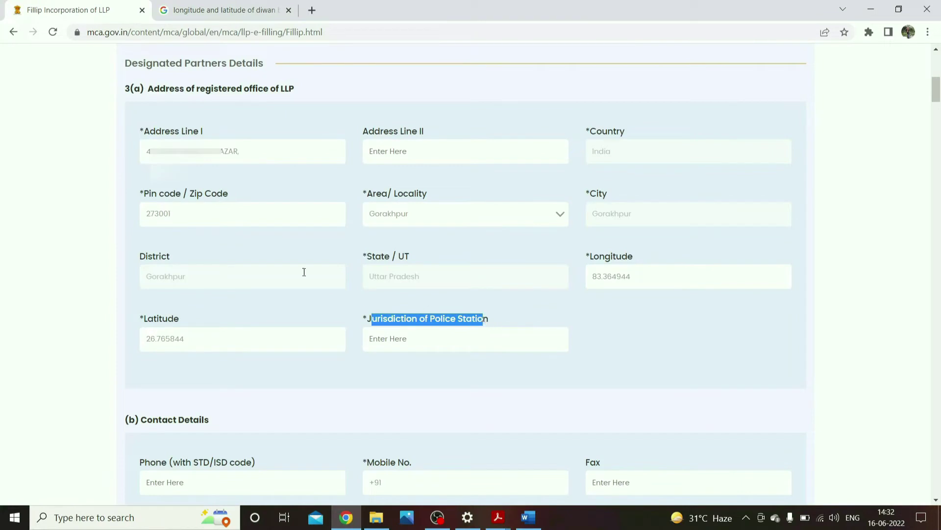
pyautogui.moveTo(143, 213); pyautogui.dragTo(172, 214)
pyautogui.moveTo(241, 151); pyautogui.dragTo(219, 139)
pyautogui.click(401, 350)
pyautogui.hotkey('ctrl', 'v')
# - Review the office contact details and the entered e-mail ID
pyautogui.scroll(-6, 401, 350)
pyautogui.moveTo(349, 189); pyautogui.dragTo(378, 179)
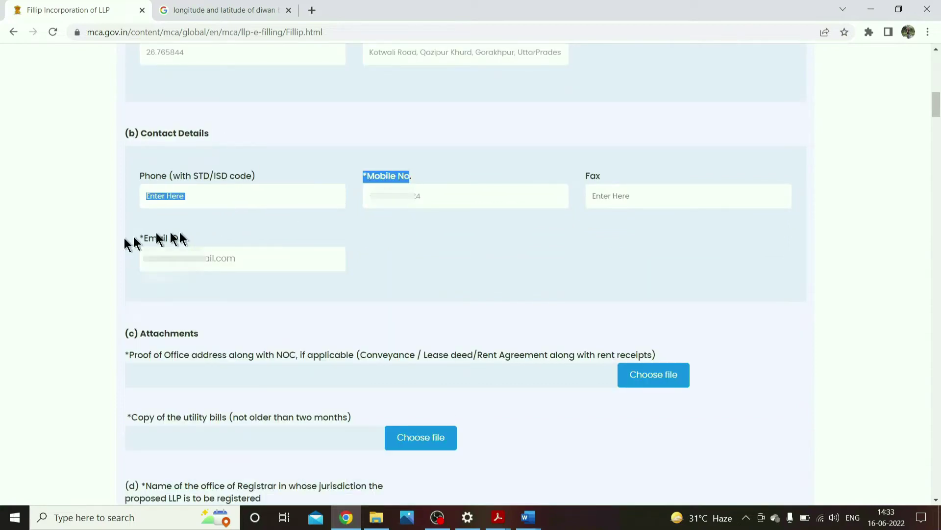
pyautogui.moveTo(141, 238); pyautogui.dragTo(158, 240)
pyautogui.click(436, 267)
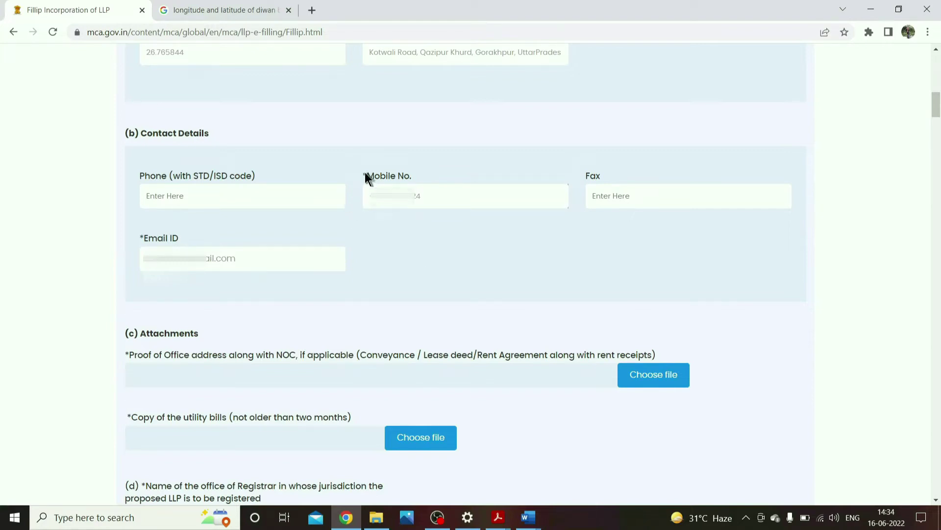
pyautogui.moveTo(240, 258); pyautogui.dragTo(121, 265)
pyautogui.click(527, 262)
# - Attach the office address proof PDF and the utility bill PDF
pyautogui.scroll(-3, 269, 343)
pyautogui.moveTo(141, 190); pyautogui.dragTo(199, 192)
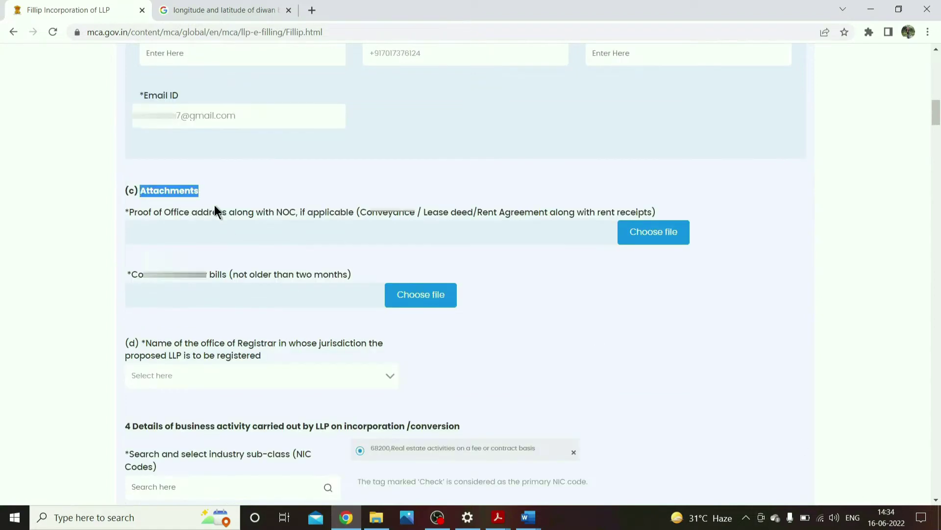
pyautogui.moveTo(154, 284); pyautogui.dragTo(240, 275)
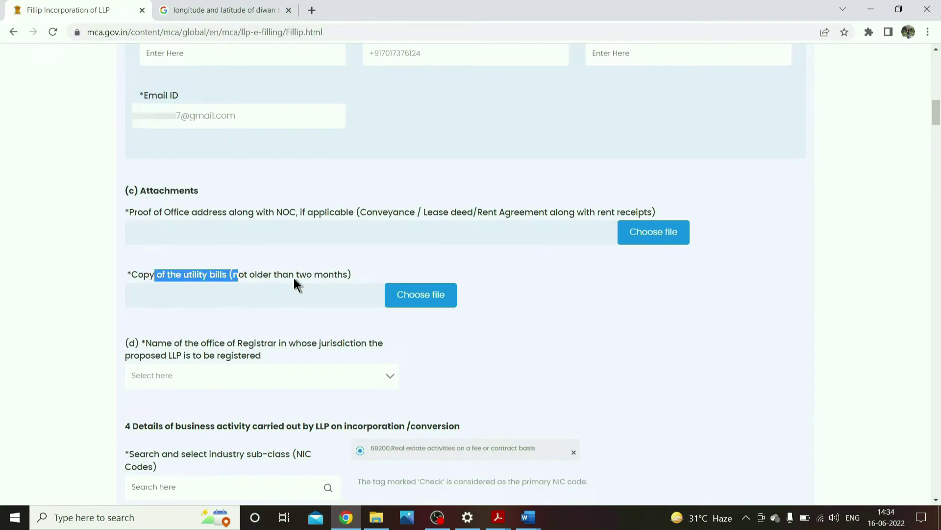
pyautogui.moveTo(270, 276); pyautogui.dragTo(166, 270)
pyautogui.click(553, 309)
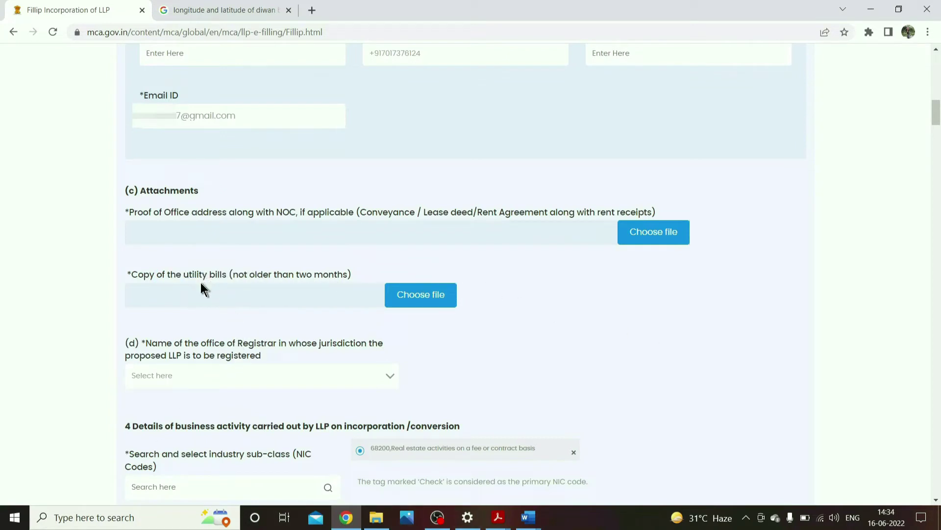
pyautogui.scroll(3, 196, 290)
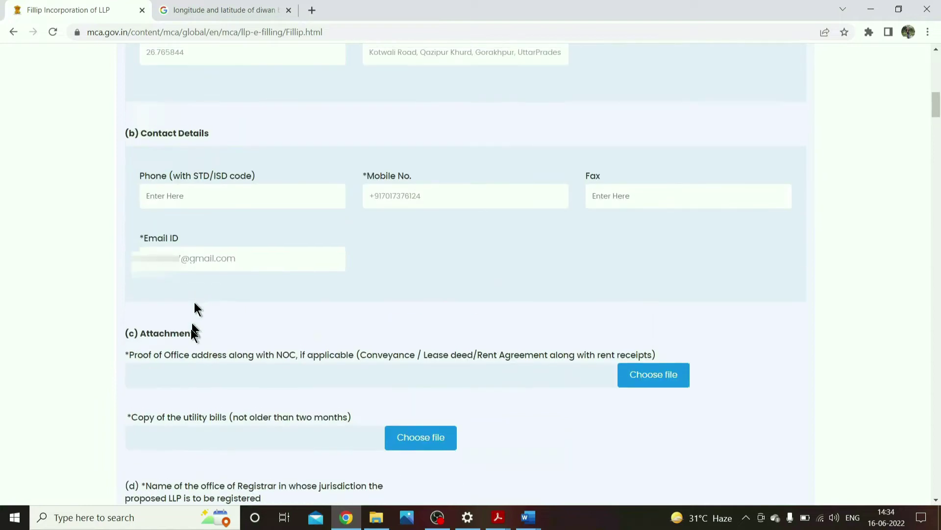
pyautogui.moveTo(172, 352); pyautogui.dragTo(415, 366)
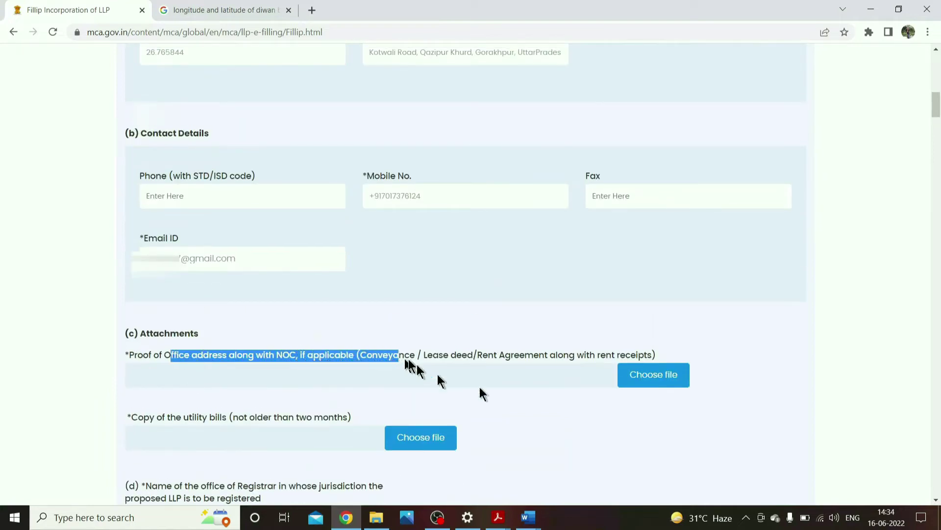
pyautogui.click(616, 425)
pyautogui.click(640, 377)
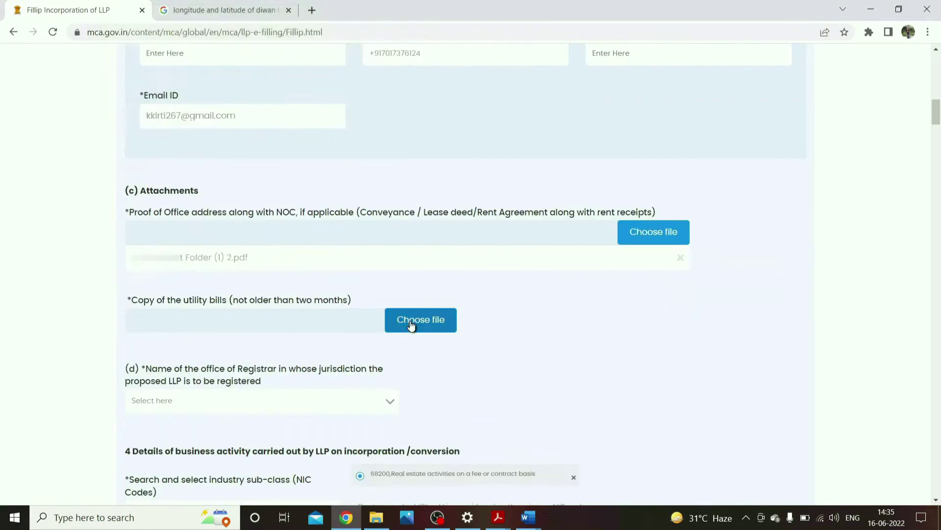
pyautogui.click(410, 326)
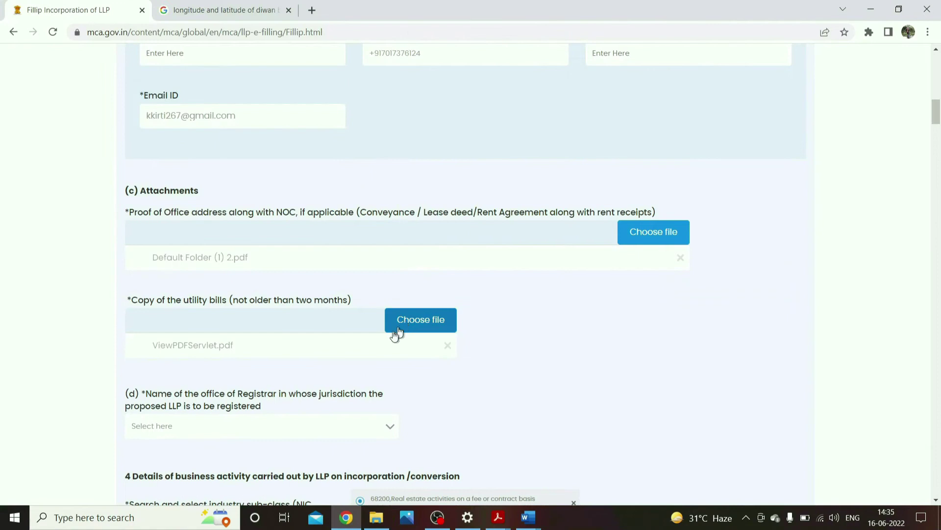
# - Choose Registrar of Companies, Uttar Pradesh, and confirm the 68200 real estate NIC code
pyautogui.scroll(-3, 210, 325)
pyautogui.moveTo(157, 250); pyautogui.dragTo(269, 255)
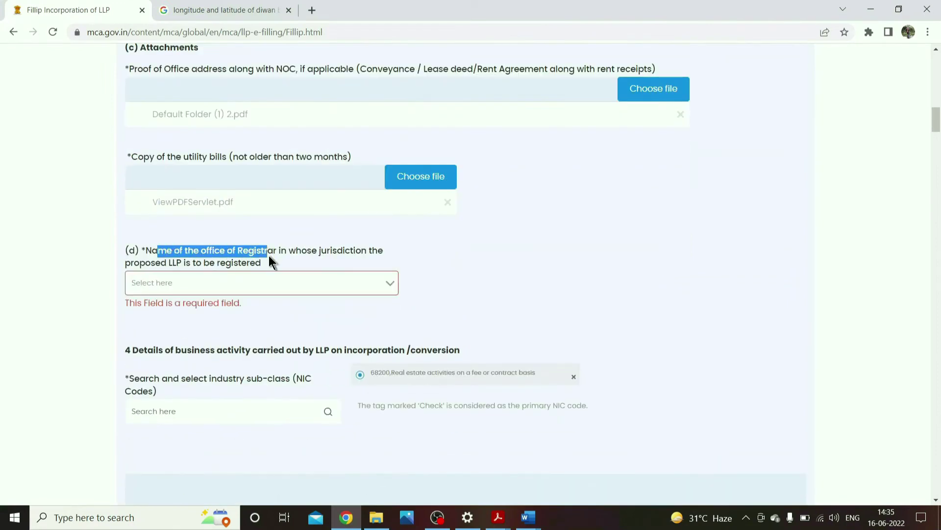
pyautogui.click(360, 284)
pyautogui.click(223, 307)
pyautogui.scroll(-3, 228, 302)
pyautogui.moveTo(144, 189); pyautogui.dragTo(441, 190)
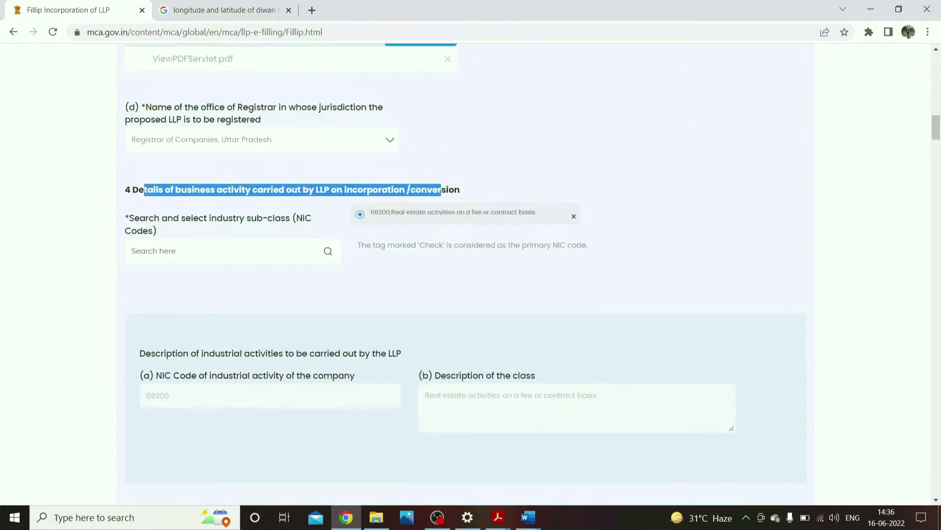
pyautogui.click(434, 250)
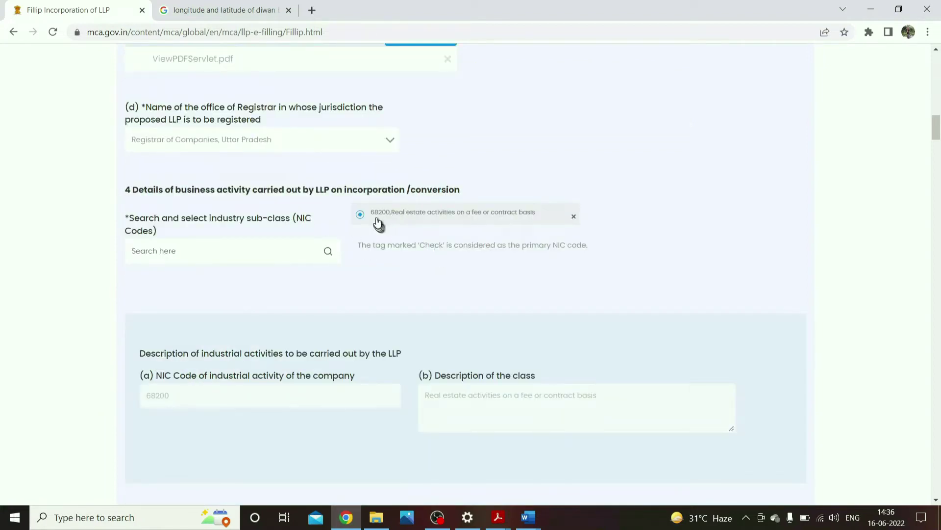
pyautogui.moveTo(374, 213); pyautogui.dragTo(550, 219)
pyautogui.click(677, 230)
pyautogui.scroll(-3, 294, 323)
pyautogui.doubleClick(203, 251)
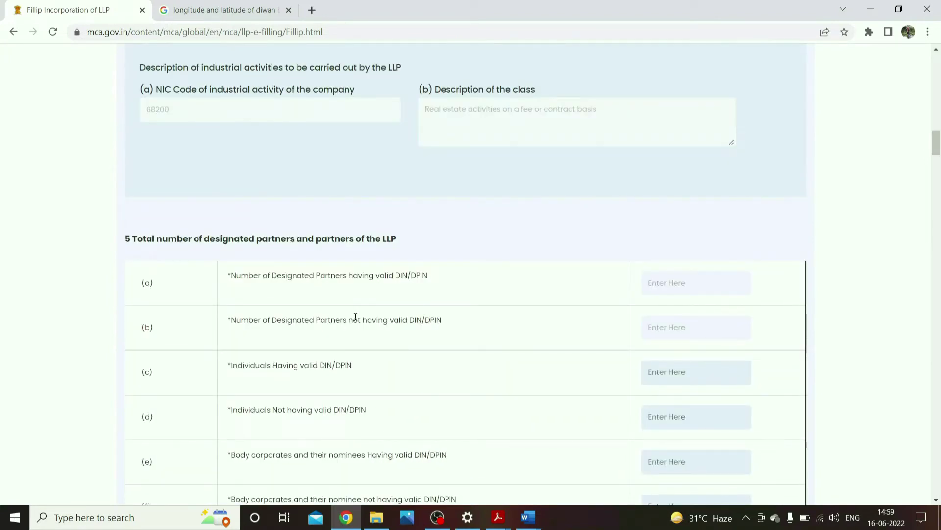
pyautogui.scroll(-3, 343, 310)
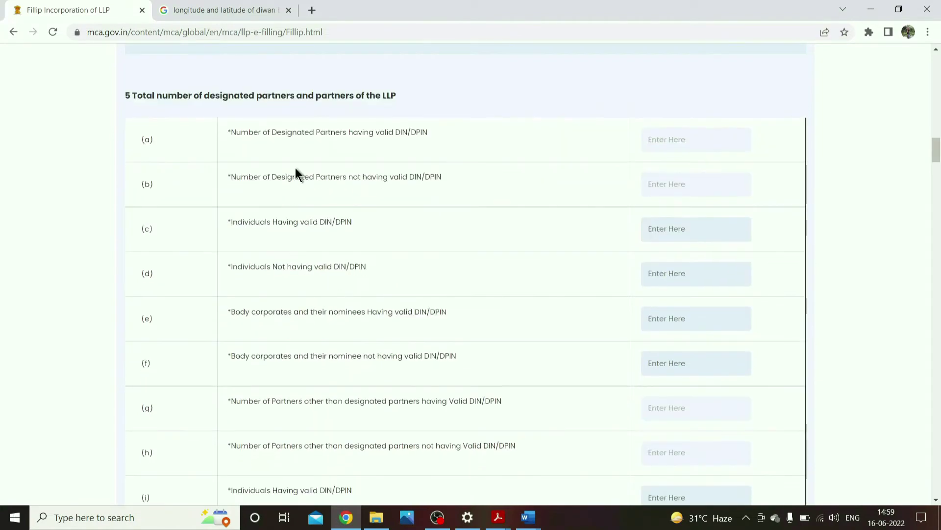
pyautogui.moveTo(287, 178); pyautogui.dragTo(431, 210)
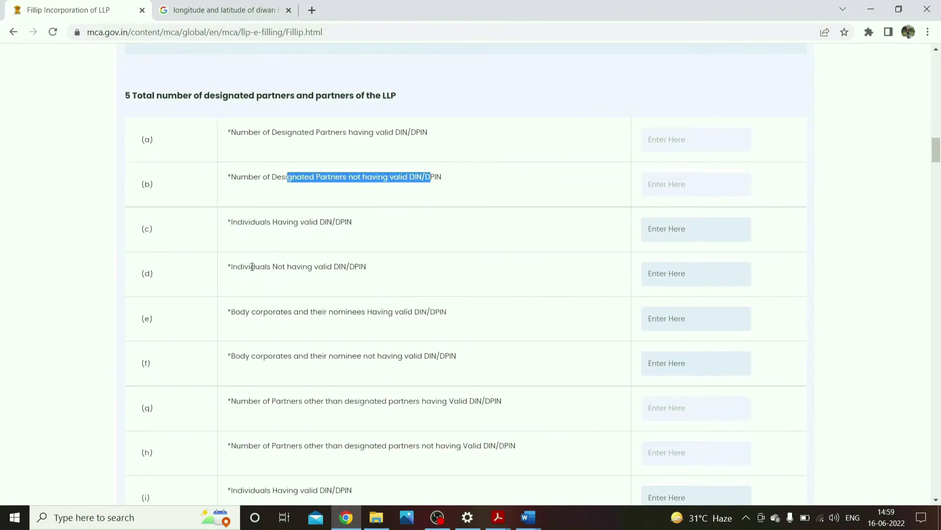
pyautogui.moveTo(251, 266); pyautogui.dragTo(357, 284)
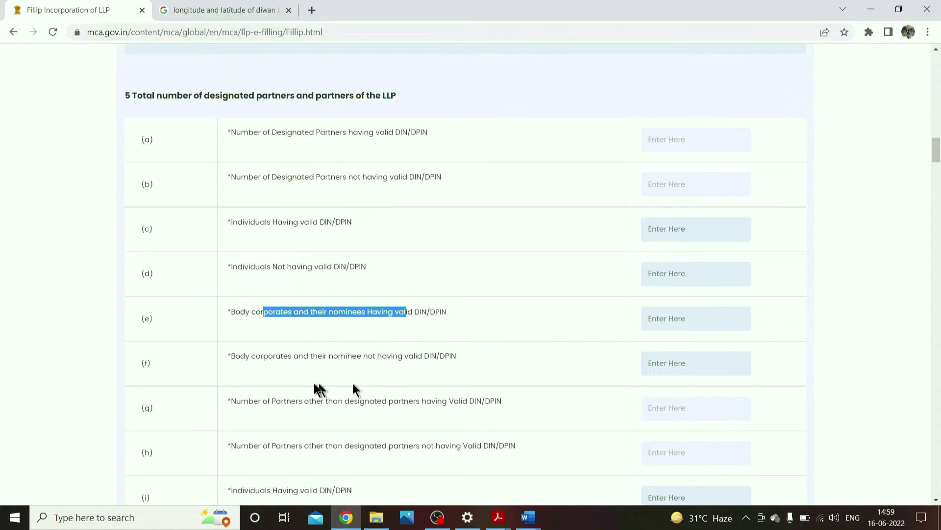
pyautogui.scroll(-3, 316, 390)
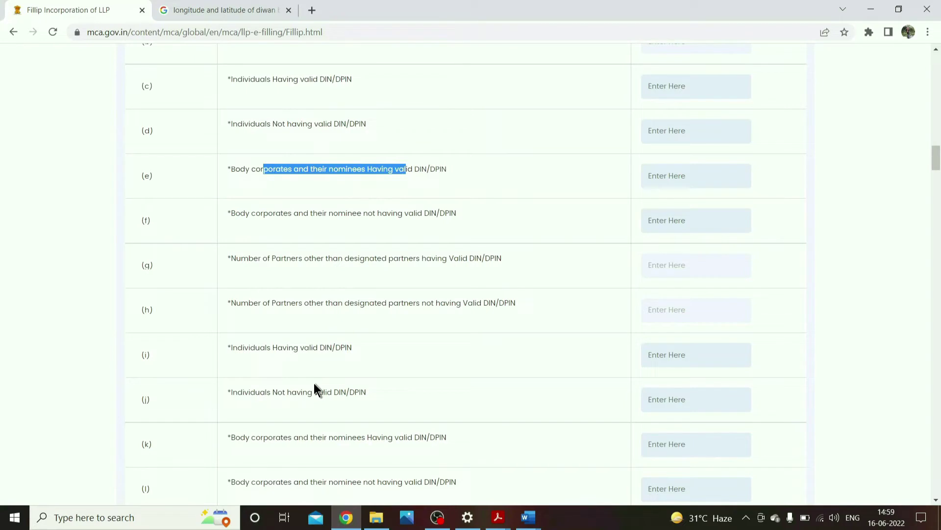
pyautogui.scroll(-3, 300, 380)
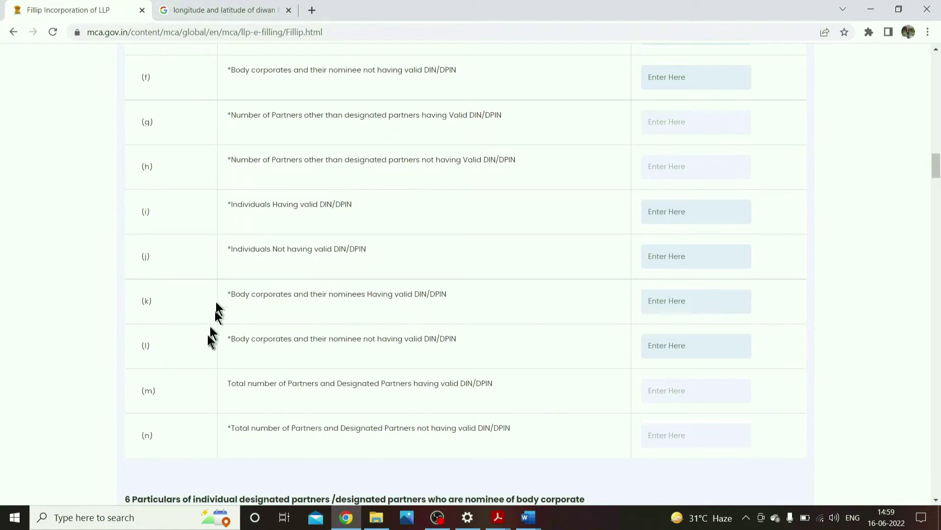
pyautogui.scroll(-3, 219, 294)
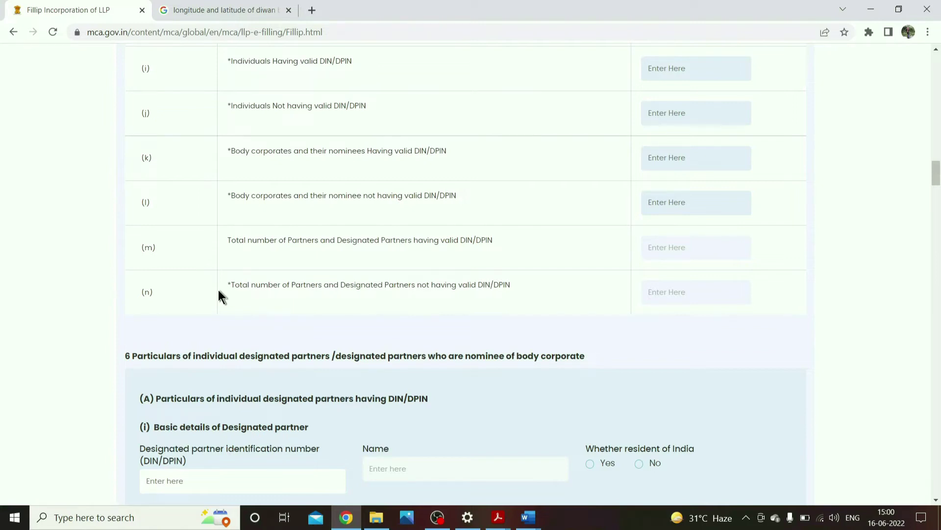
# - Review the section 5 descriptions for rows (c) through (f)
pyautogui.scroll(5, 219, 289)
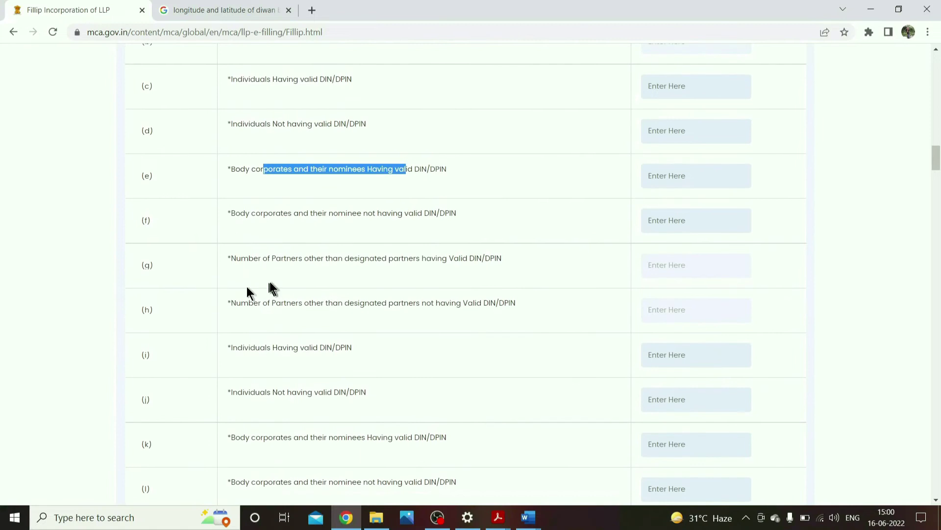
pyautogui.scroll(3, 246, 286)
pyautogui.moveTo(232, 222); pyautogui.dragTo(318, 222)
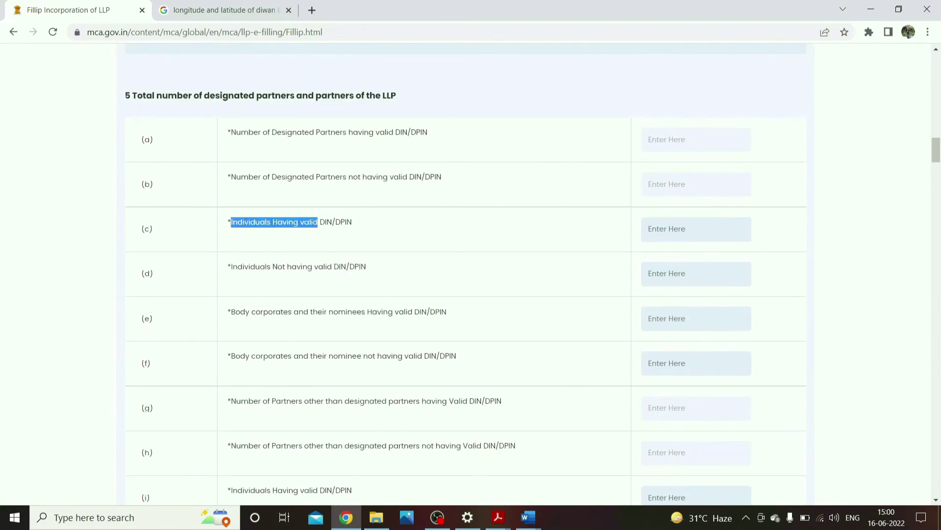
pyautogui.click(250, 252)
pyautogui.moveTo(239, 309); pyautogui.dragTo(390, 357)
pyautogui.moveTo(232, 221); pyautogui.dragTo(454, 353)
# - Enter partner counts 1, 2, 1 and 0 in fields (c), (d), (e) and (f)
pyautogui.click(681, 230)
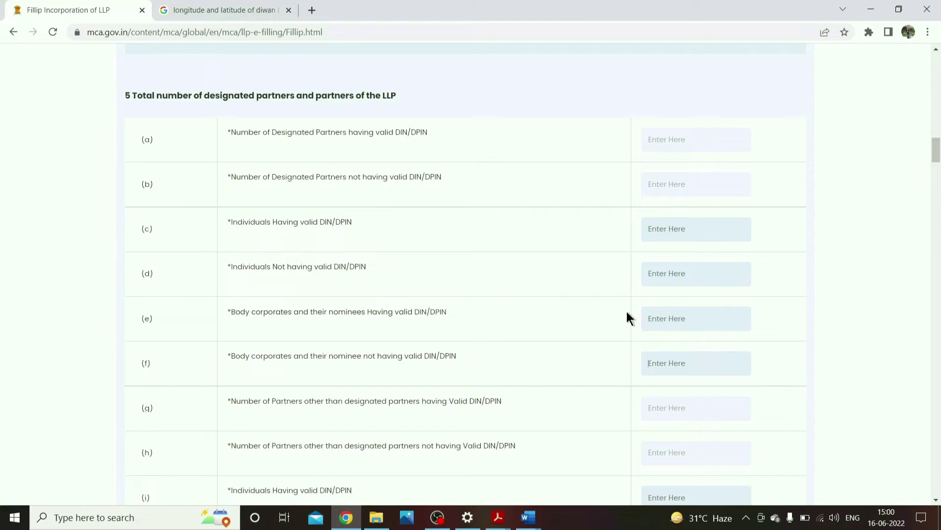
pyautogui.moveTo(232, 134); pyautogui.dragTo(467, 189)
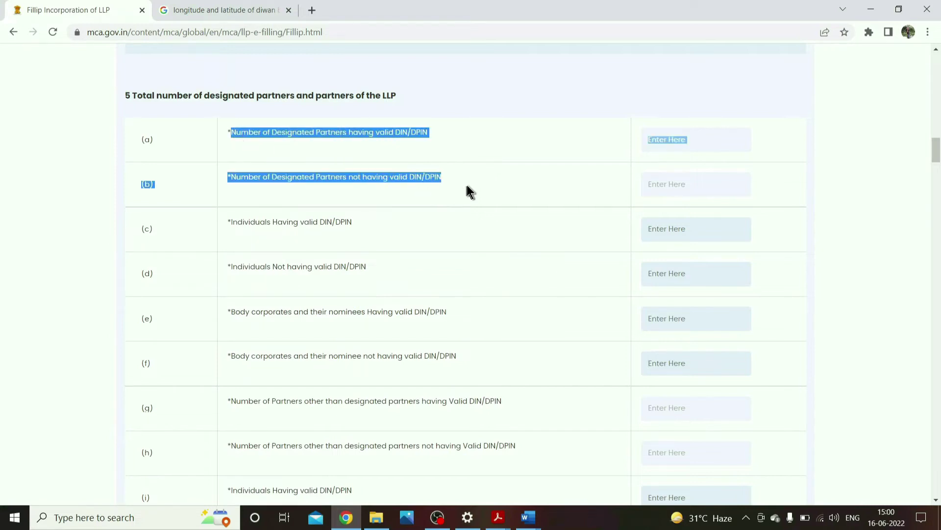
pyautogui.click(246, 179)
pyautogui.moveTo(142, 137); pyautogui.dragTo(183, 167)
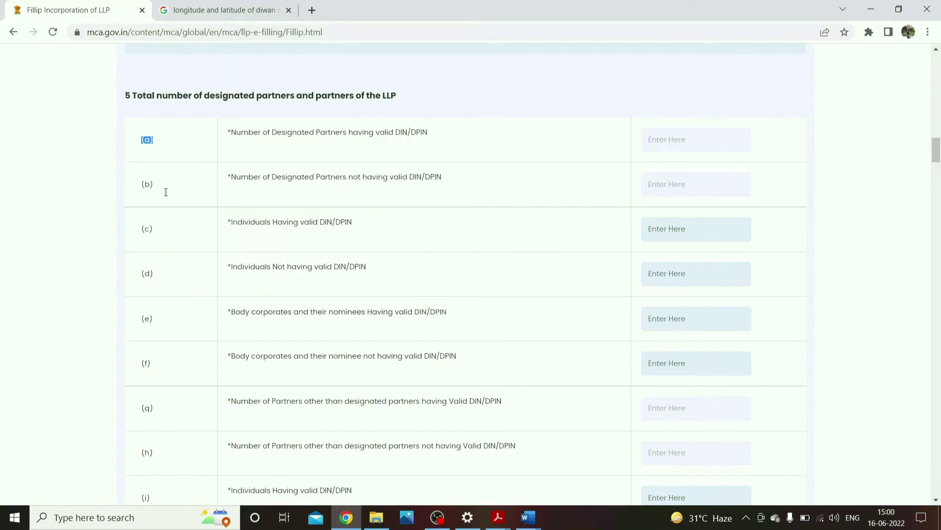
pyautogui.click(673, 142)
pyautogui.write('1')
pyautogui.click(691, 270)
pyautogui.write('2')
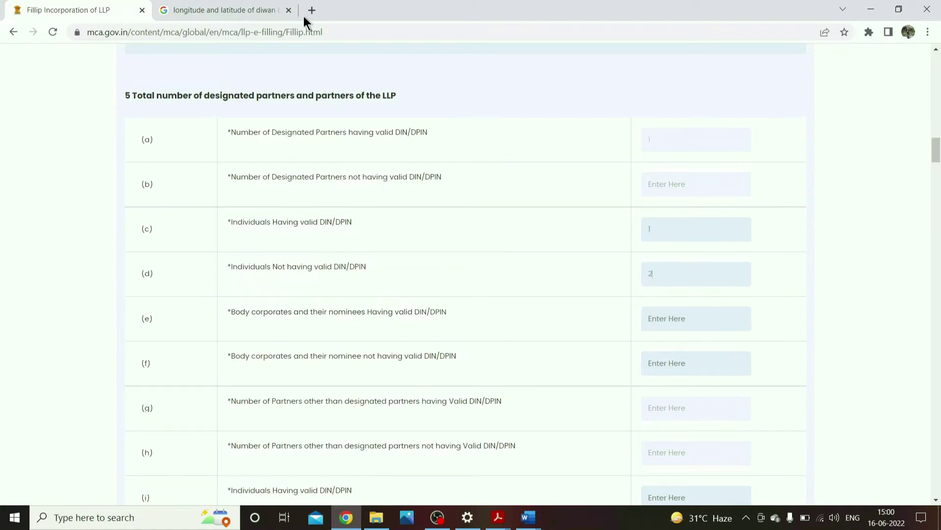
pyautogui.click(656, 318)
pyautogui.write('1')
pyautogui.click(662, 363)
pyautogui.write('0')
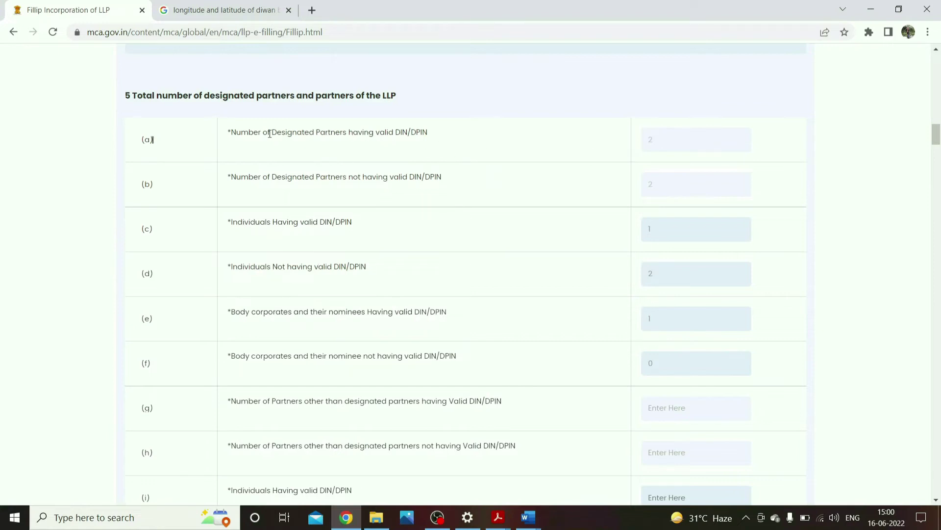
# - Check the auto-filled value 2 in fields (a) and (n), and rows (i) to (l)
pyautogui.moveTo(270, 133); pyautogui.dragTo(464, 139)
pyautogui.doubleClick(651, 139)
pyautogui.scroll(-6, 454, 277)
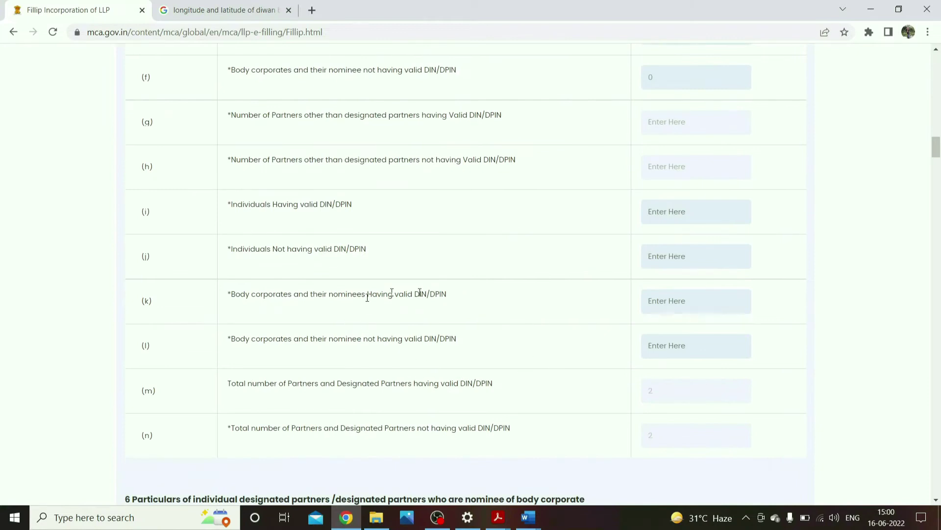
pyautogui.moveTo(278, 205); pyautogui.dragTo(418, 338)
pyautogui.scroll(3, 604, 284)
pyautogui.moveTo(432, 259); pyautogui.dragTo(524, 304)
pyautogui.click(680, 312)
pyautogui.scroll(-3, 681, 314)
pyautogui.doubleClick(668, 436)
pyautogui.scroll(3, 392, 294)
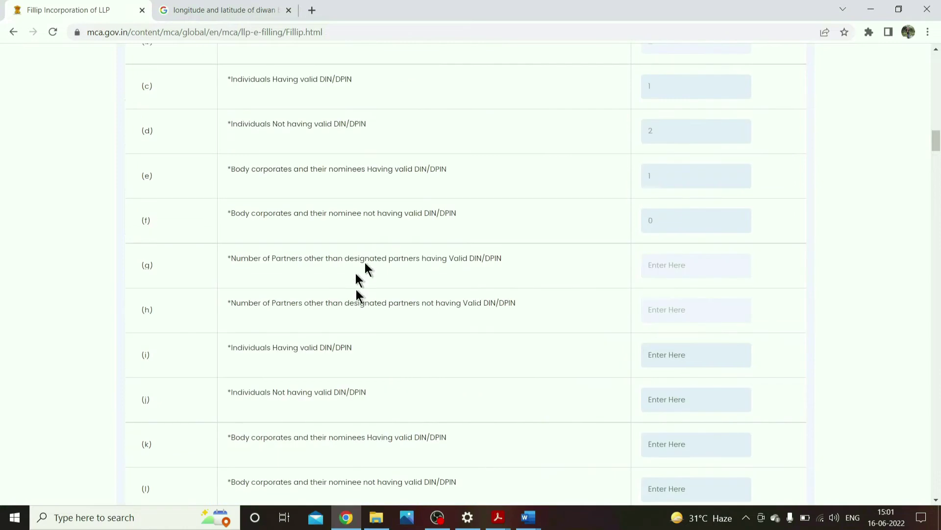
pyautogui.scroll(3, 482, 341)
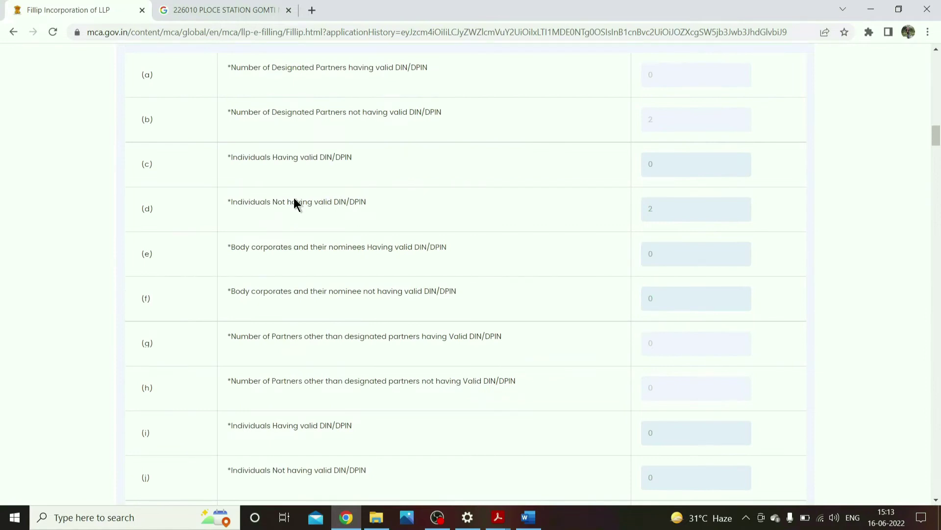
# - Confirm section 5's row (d), then move through section 6 (A) to partners without DIN/DPIN
pyautogui.moveTo(293, 203); pyautogui.dragTo(354, 214)
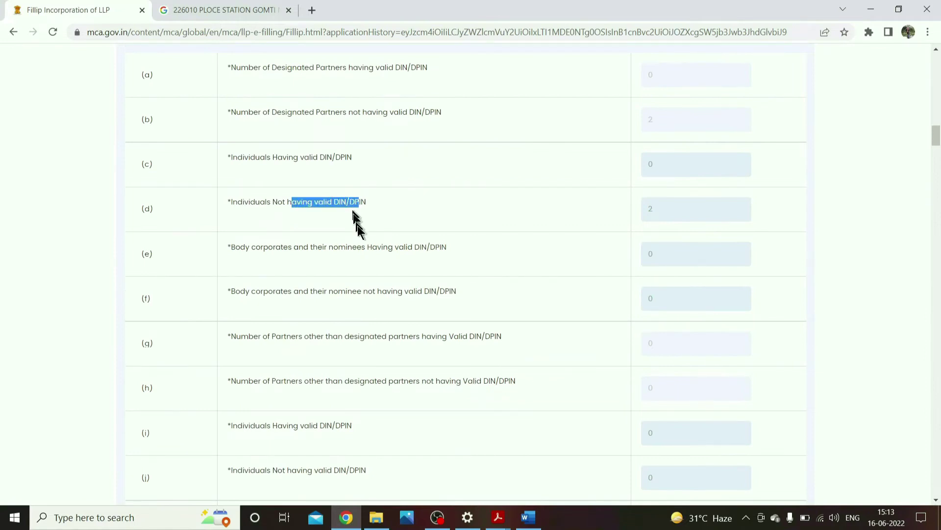
pyautogui.scroll(-8, 388, 251)
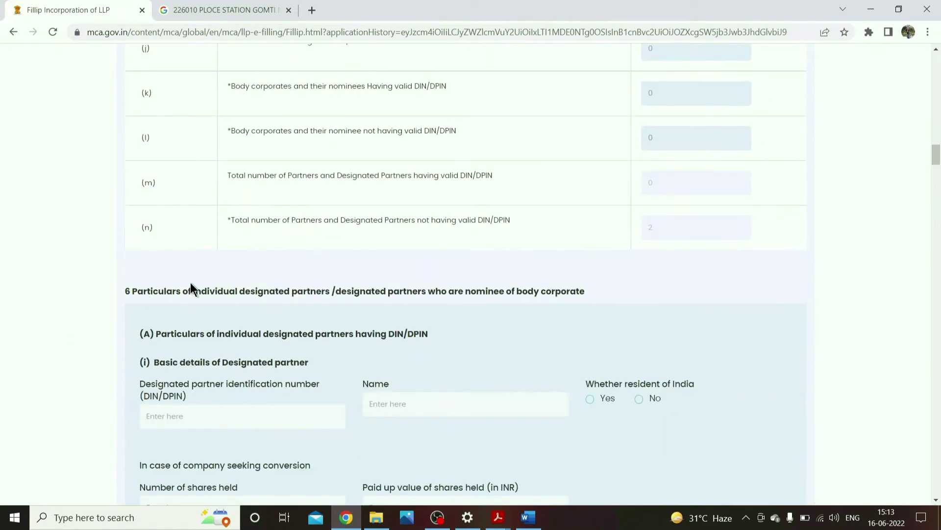
pyautogui.scroll(-3, 191, 290)
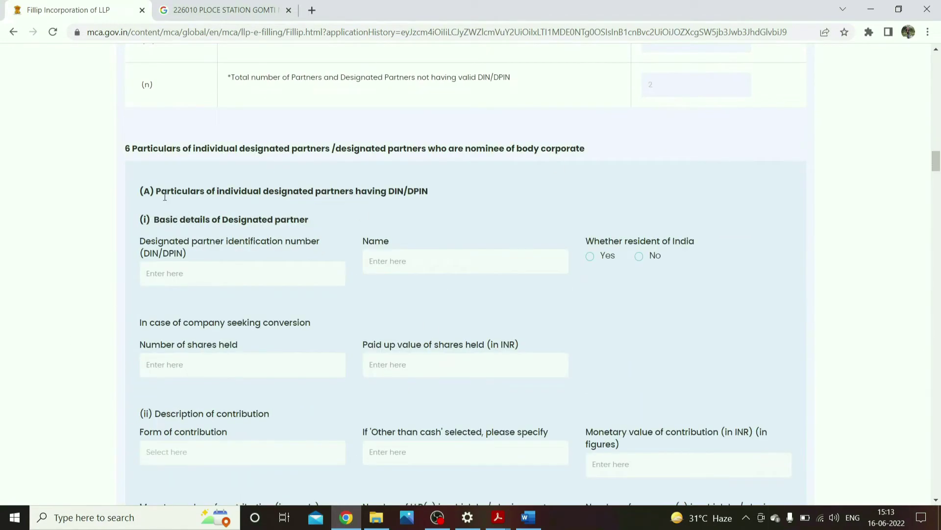
pyautogui.moveTo(164, 192); pyautogui.dragTo(368, 192)
pyautogui.click(175, 219)
pyautogui.moveTo(171, 192); pyautogui.dragTo(407, 193)
pyautogui.click(458, 197)
pyautogui.moveTo(186, 227); pyautogui.dragTo(309, 427)
pyautogui.scroll(-8, 184, 202)
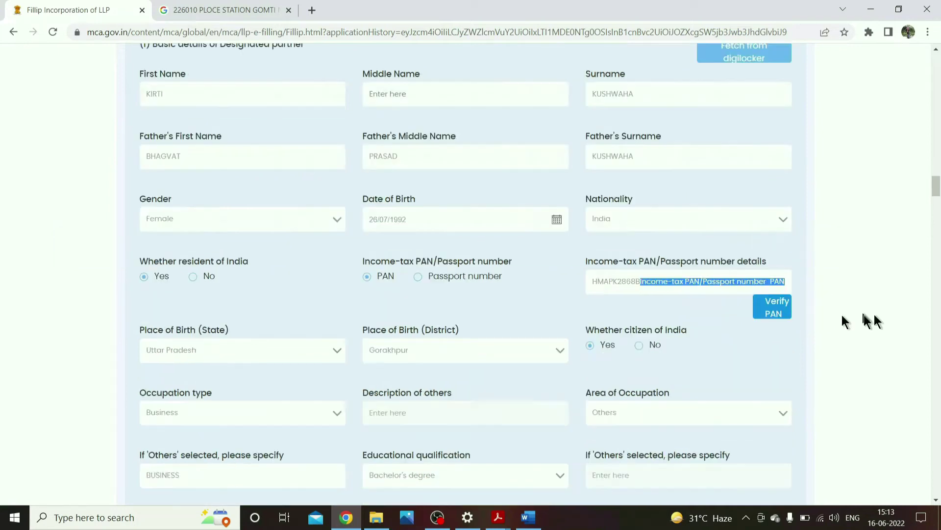
# - Enter the partner's mobile number and prefix it with the +91 country code
pyautogui.scroll(-5, 861, 319)
pyautogui.moveTo(153, 231); pyautogui.dragTo(213, 247)
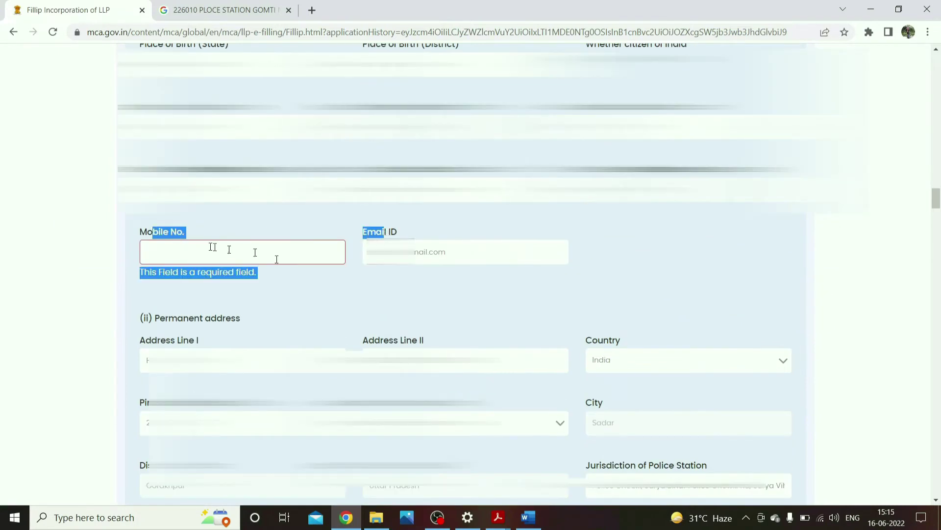
pyautogui.click(199, 248)
pyautogui.write('7017:')
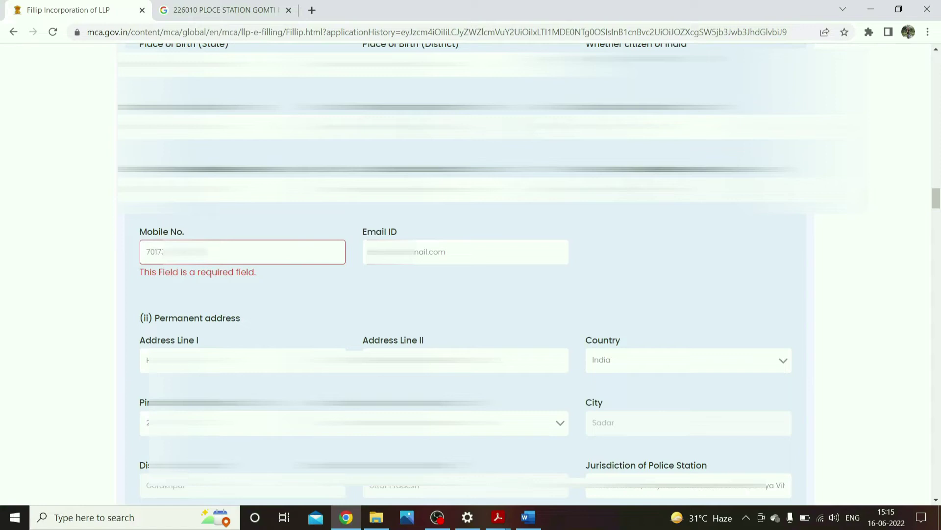
pyautogui.moveTo(148, 279); pyautogui.dragTo(235, 280)
pyautogui.click(237, 281)
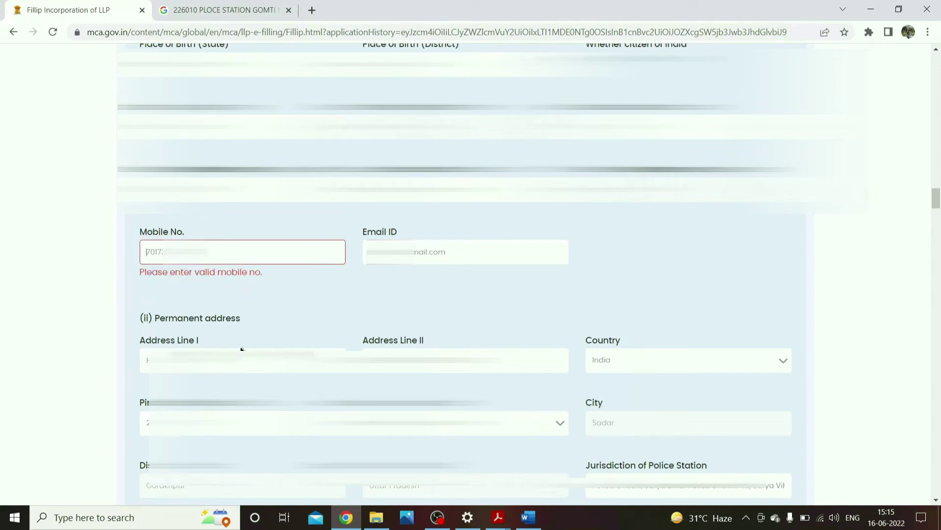
pyautogui.press('Home')
pyautogui.write('+91')
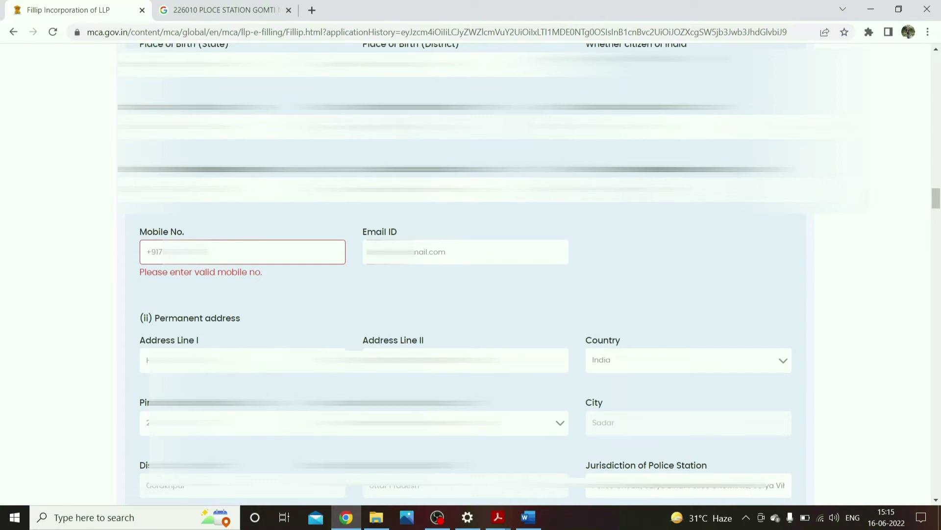
# - Review the permanent and present Lucknow address details and open the Identity Proof dropdown
pyautogui.scroll(-3, 328, 248)
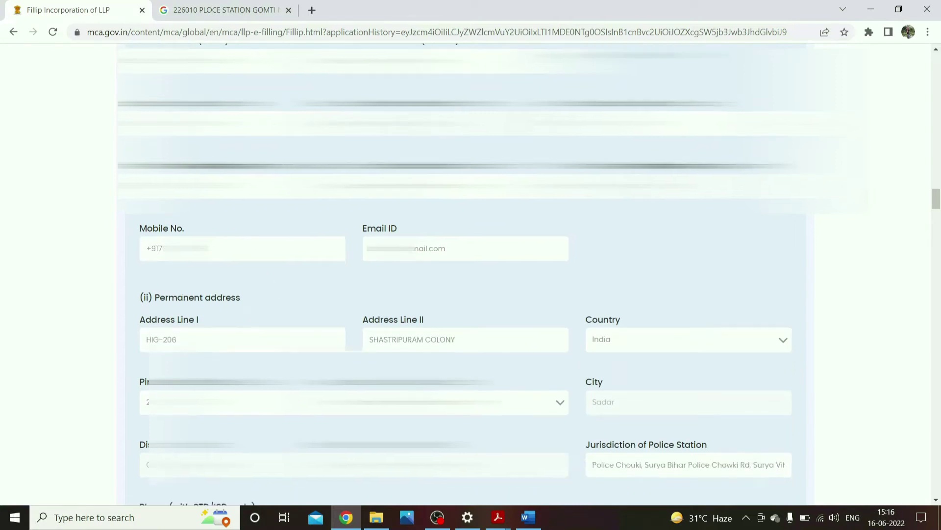
pyautogui.moveTo(178, 156); pyautogui.dragTo(226, 157)
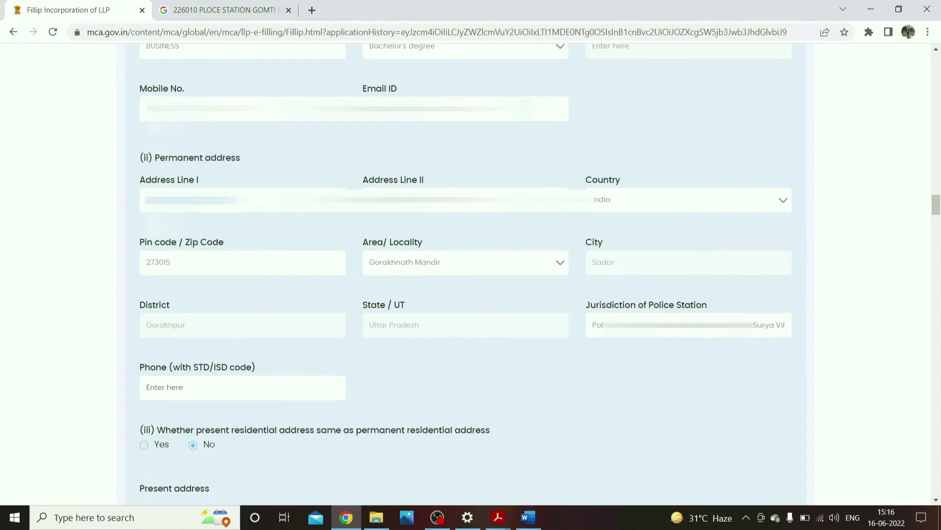
pyautogui.scroll(-3, 375, 248)
pyautogui.moveTo(167, 283); pyautogui.dragTo(287, 289)
pyautogui.moveTo(354, 287); pyautogui.dragTo(492, 290)
pyautogui.click(560, 297)
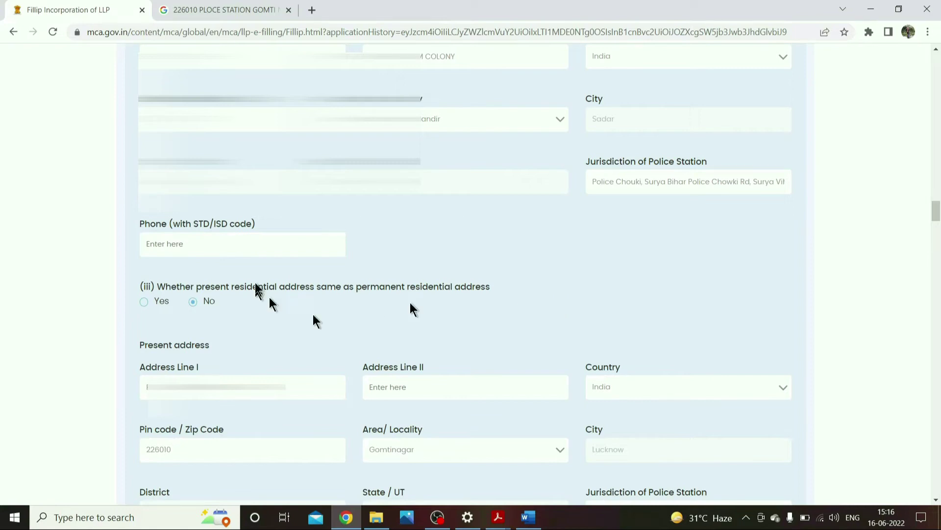
pyautogui.scroll(-3, 198, 160)
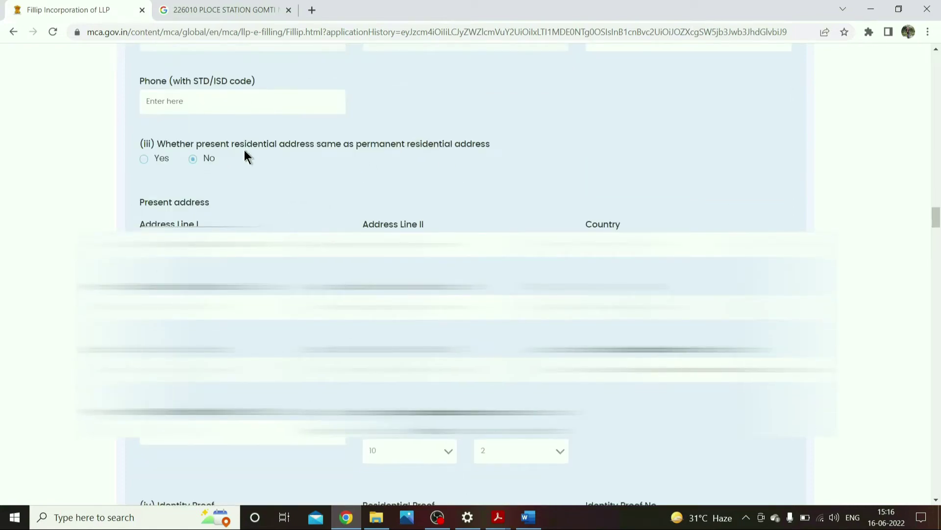
pyautogui.scroll(6, 244, 149)
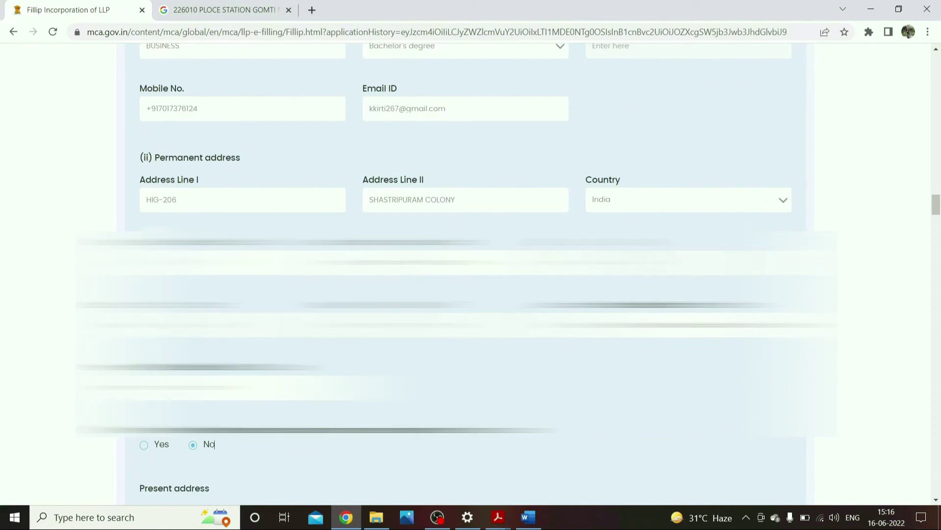
pyautogui.scroll(-3, 245, 149)
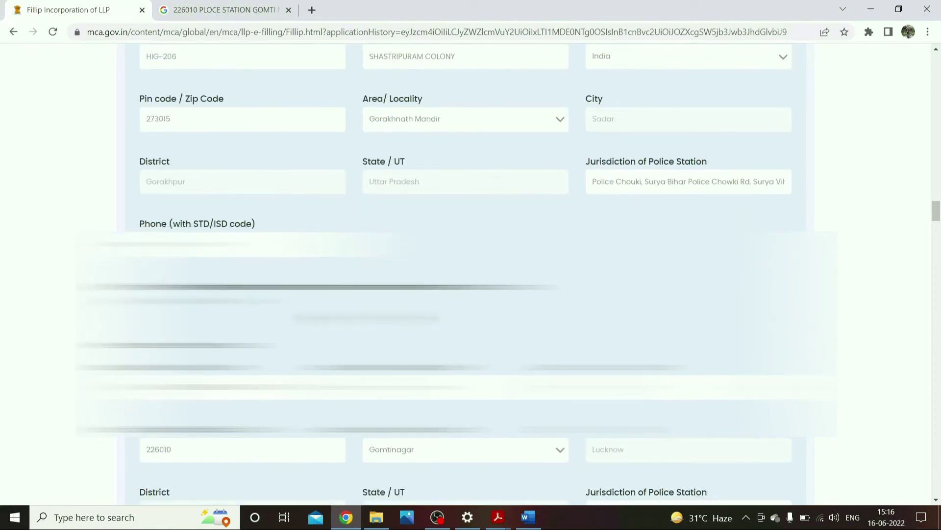
pyautogui.scroll(-3, 465, 137)
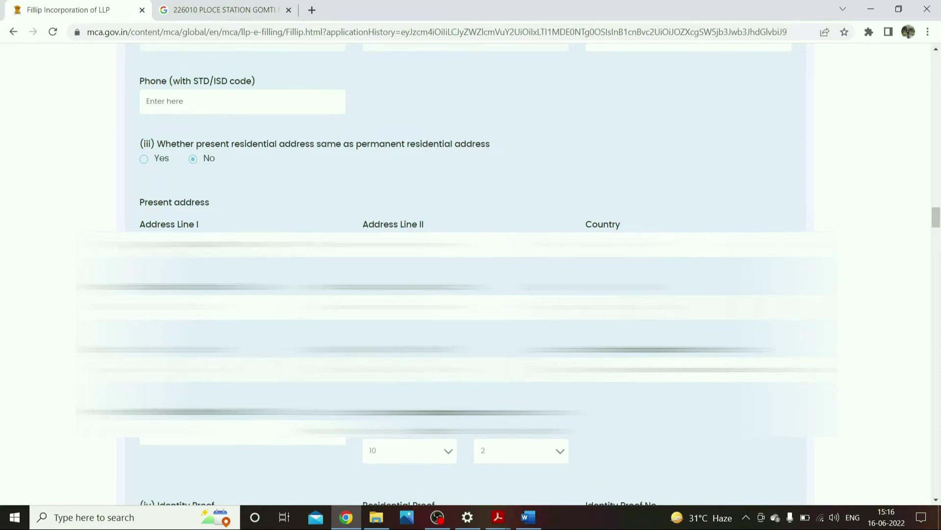
pyautogui.tripleClick(251, 245)
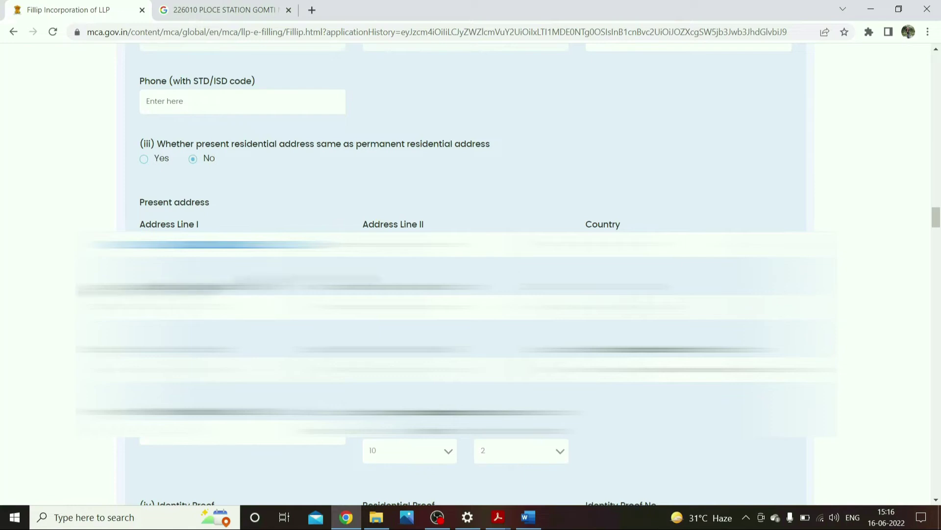
pyautogui.scroll(-3, 441, 275)
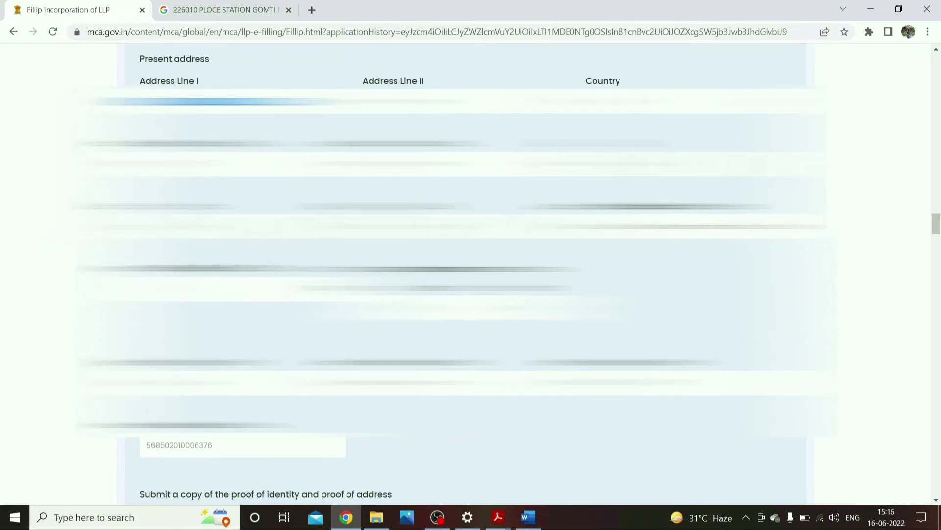
pyautogui.scroll(-4, 441, 275)
pyautogui.click(314, 248)
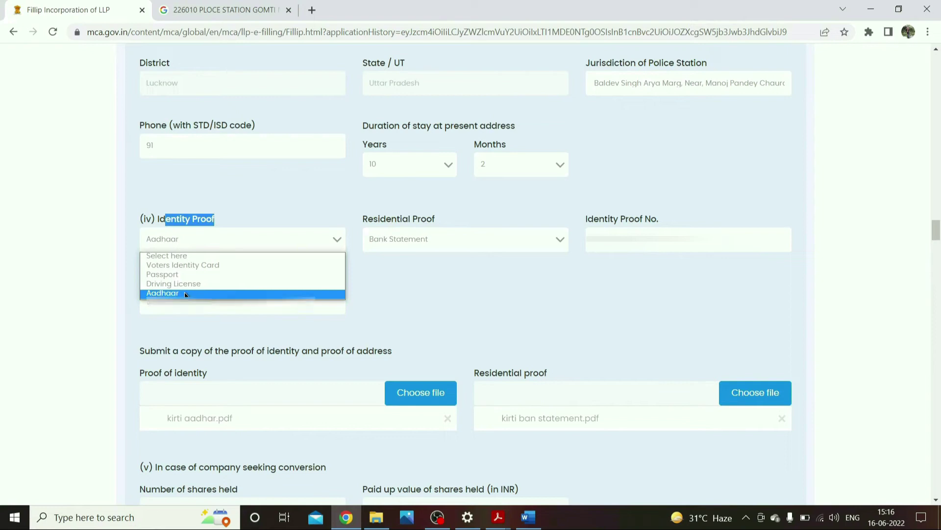
pyautogui.click(185, 292)
pyautogui.moveTo(379, 220); pyautogui.dragTo(437, 217)
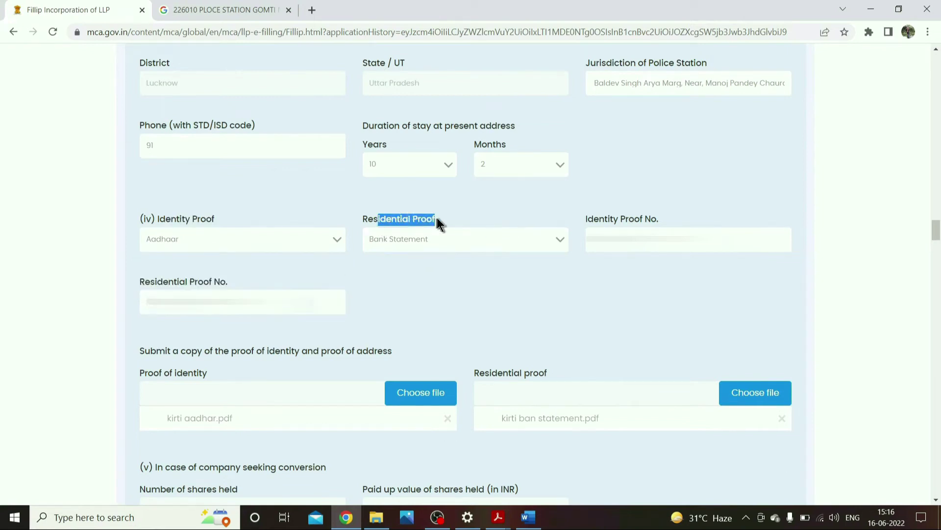
pyautogui.click(505, 245)
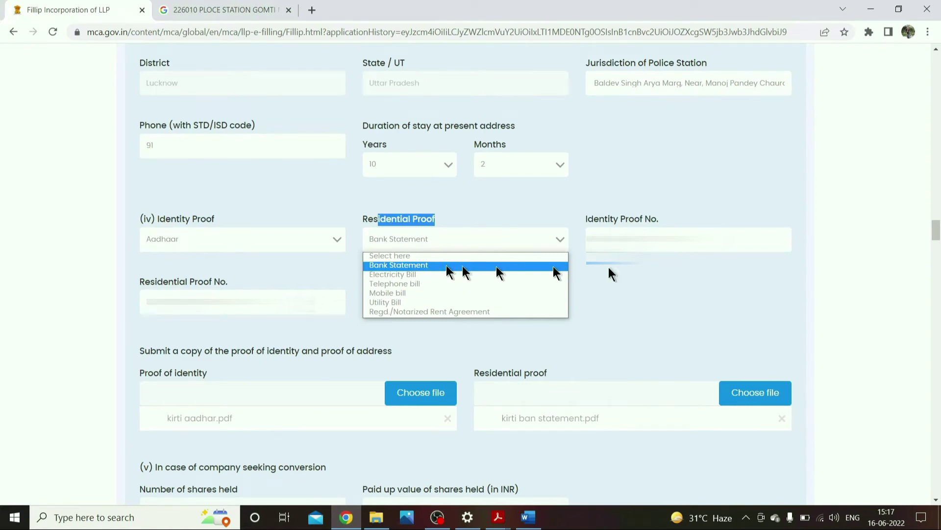
pyautogui.click(714, 293)
pyautogui.moveTo(589, 220); pyautogui.dragTo(650, 224)
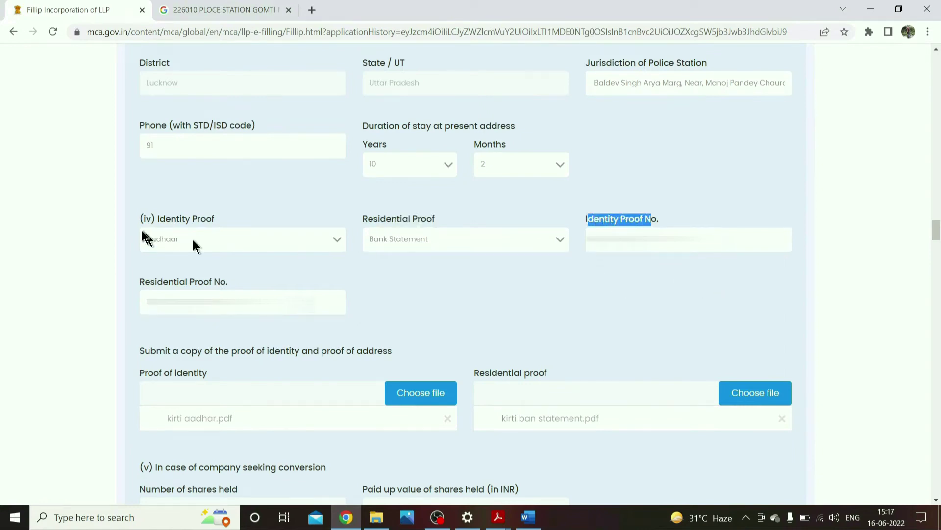
pyautogui.moveTo(158, 218); pyautogui.dragTo(225, 217)
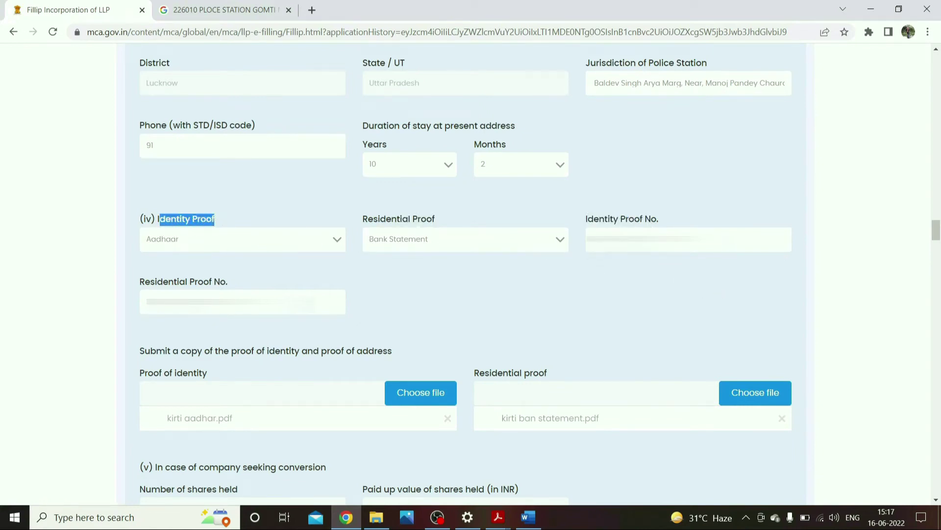
pyautogui.click(229, 236)
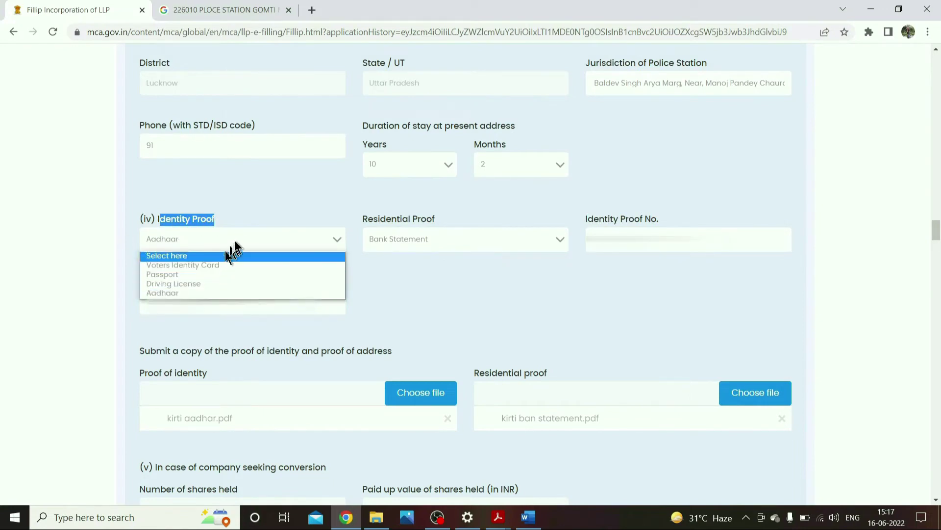
pyautogui.click(586, 318)
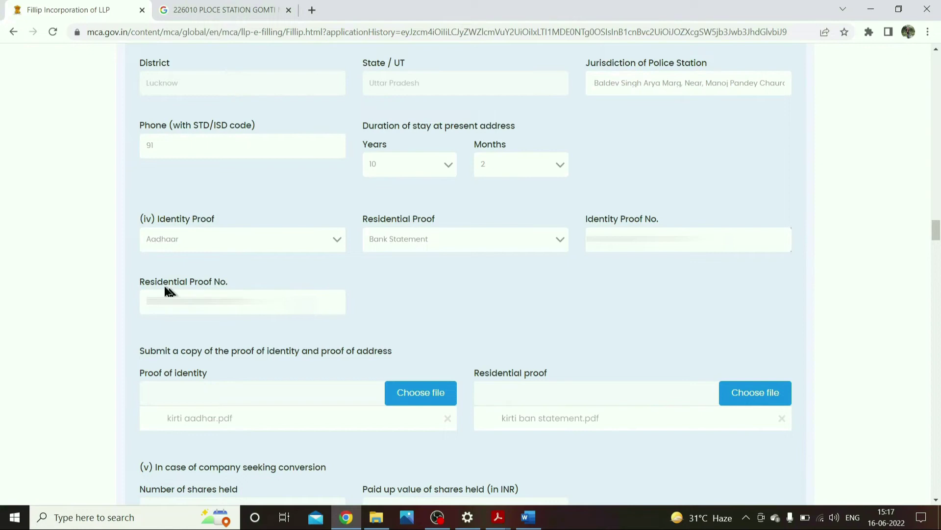
pyautogui.moveTo(165, 288); pyautogui.dragTo(230, 283)
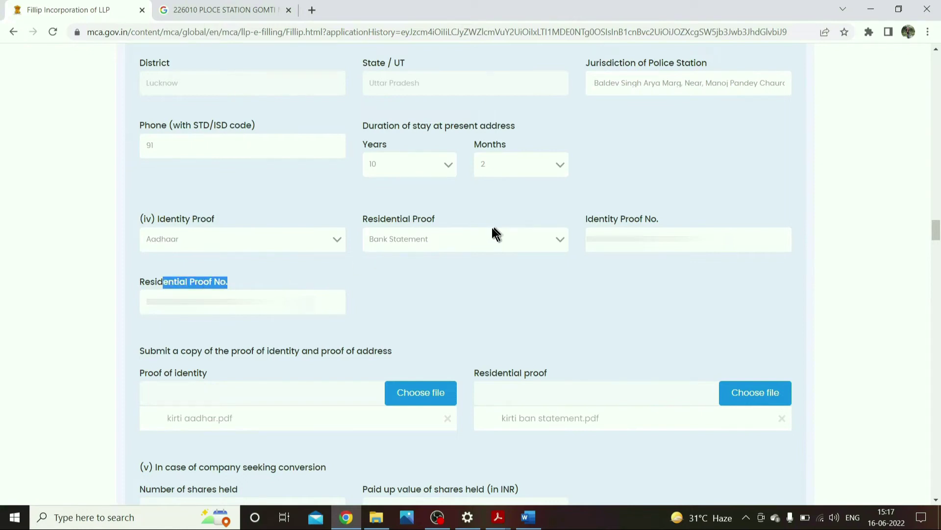
pyautogui.scroll(-5, 493, 227)
pyautogui.moveTo(491, 87); pyautogui.dragTo(539, 89)
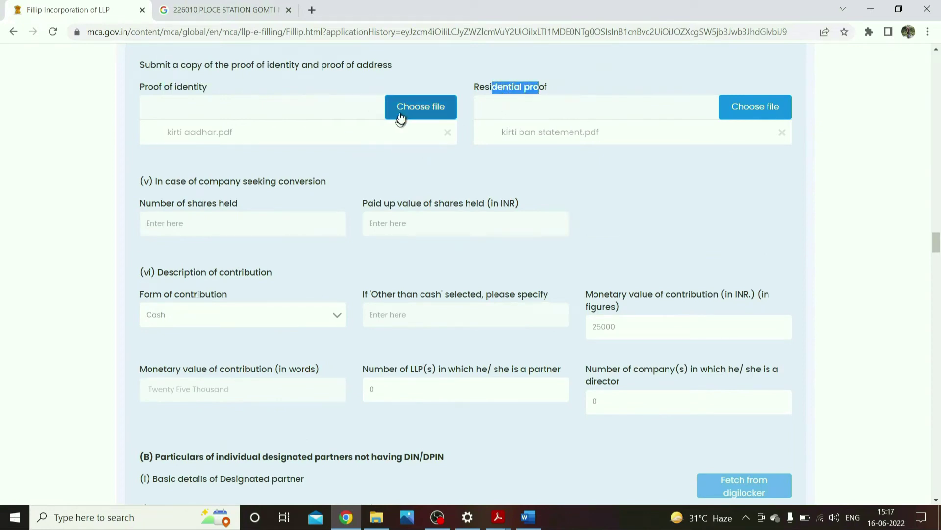
# - Attach the Aadhaar PDF as proof of identity, replacing the mistakenly chosen WhatsApp image
pyautogui.click(427, 113)
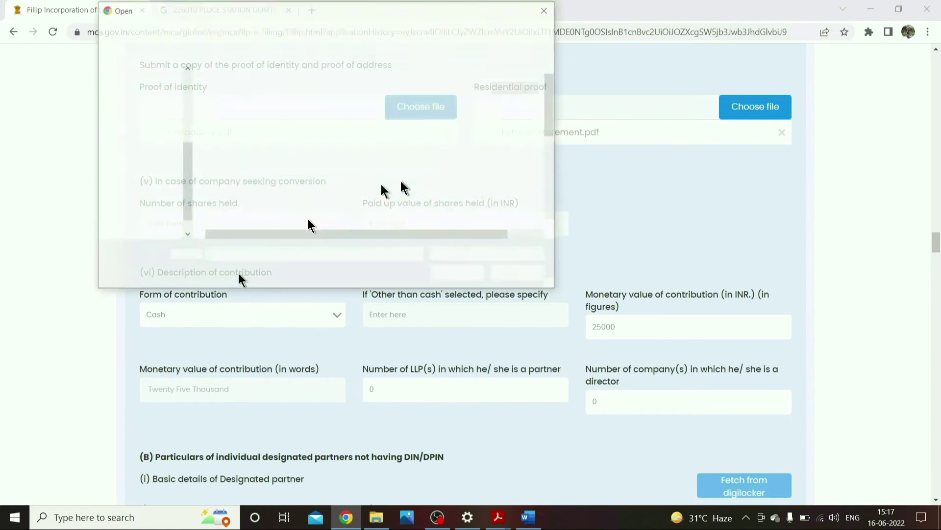
pyautogui.scroll(-5, 283, 202)
pyautogui.scroll(-1, 281, 202)
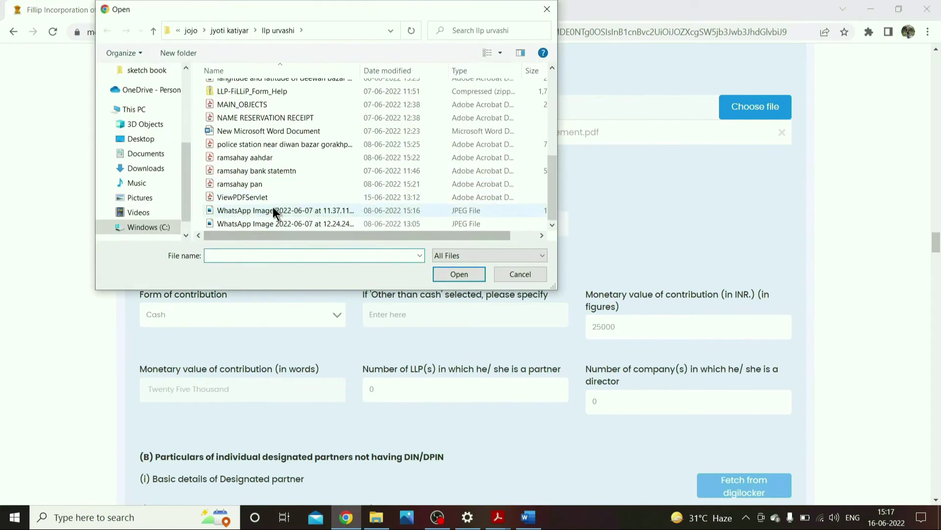
pyautogui.doubleClick(273, 208)
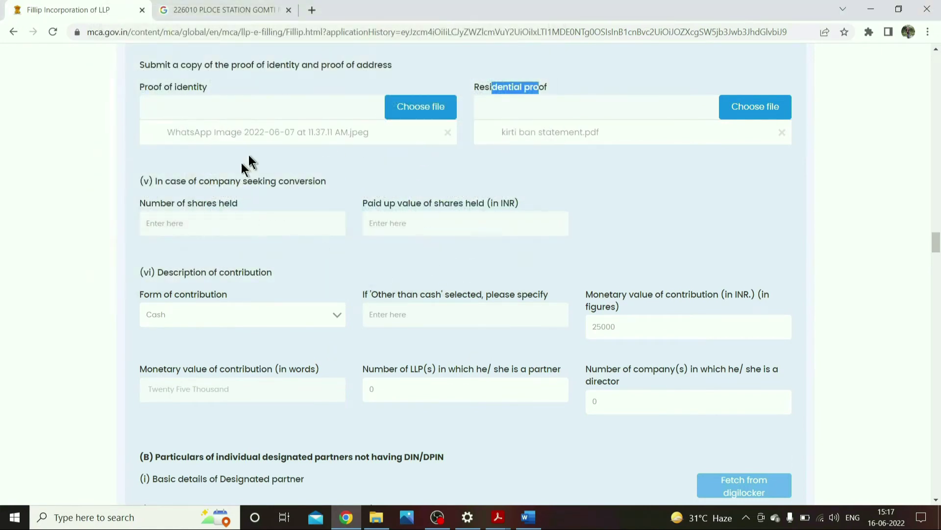
pyautogui.click(406, 115)
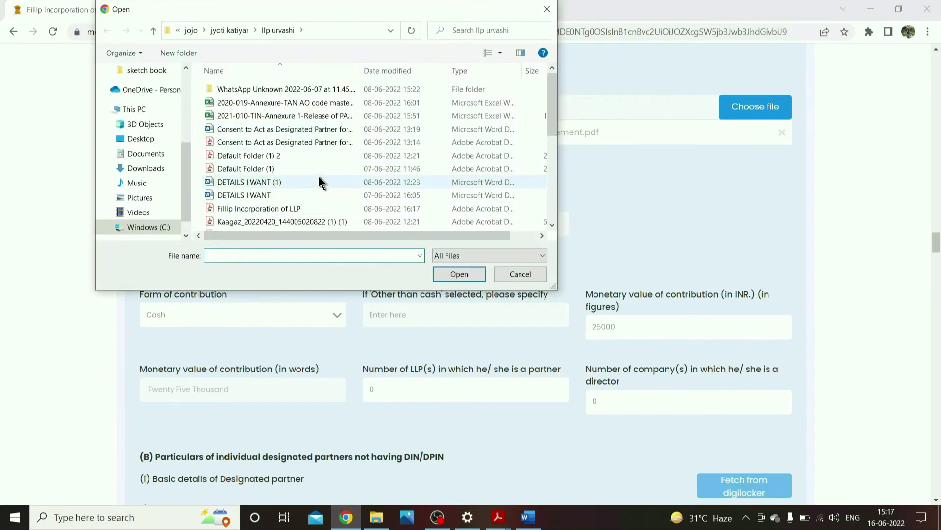
pyautogui.scroll(-2, 299, 194)
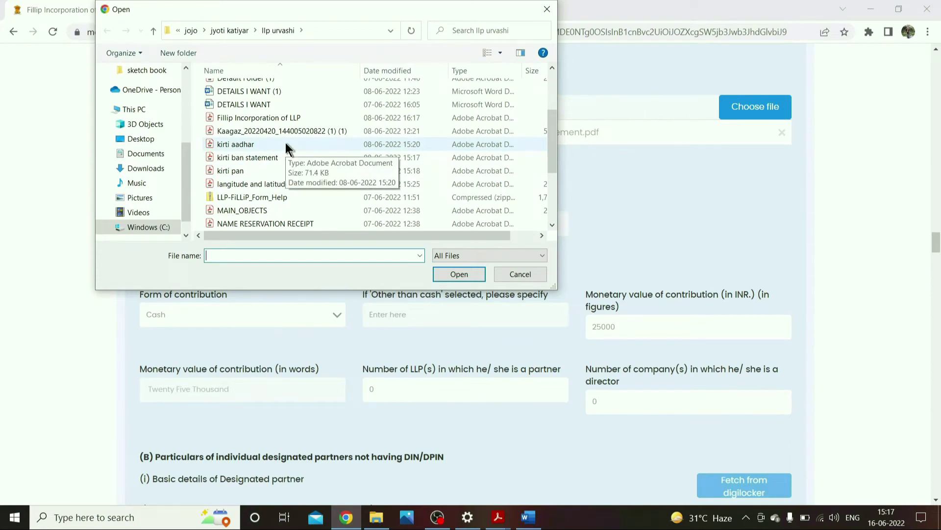
pyautogui.doubleClick(246, 145)
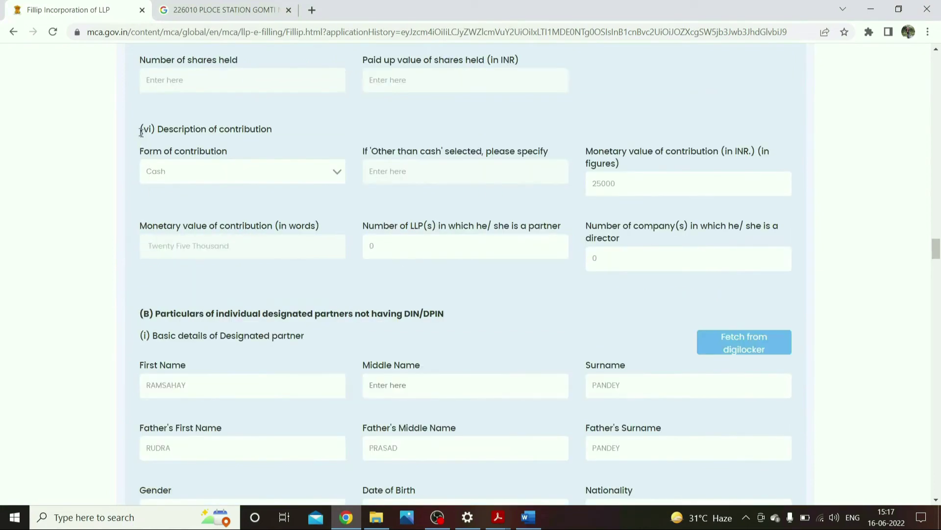
pyautogui.click(221, 220)
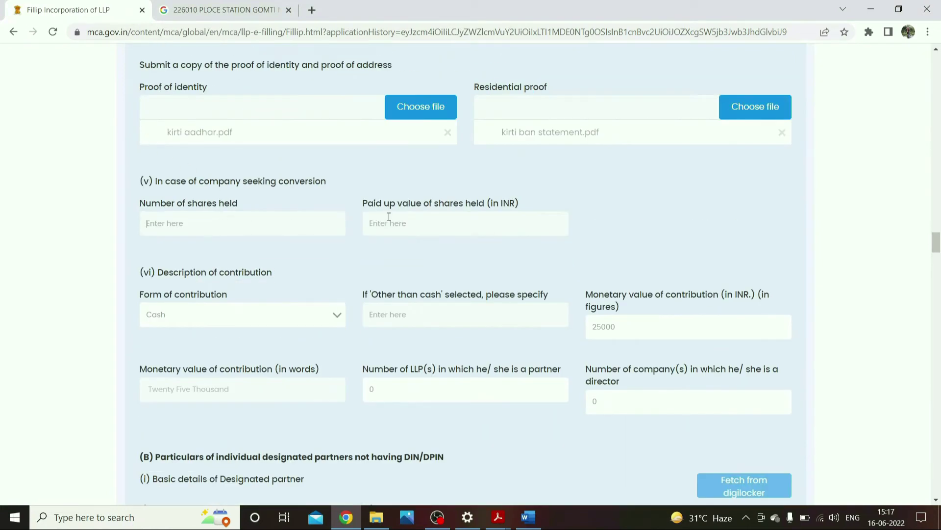
pyautogui.moveTo(183, 181); pyautogui.dragTo(304, 180)
pyautogui.click(418, 221)
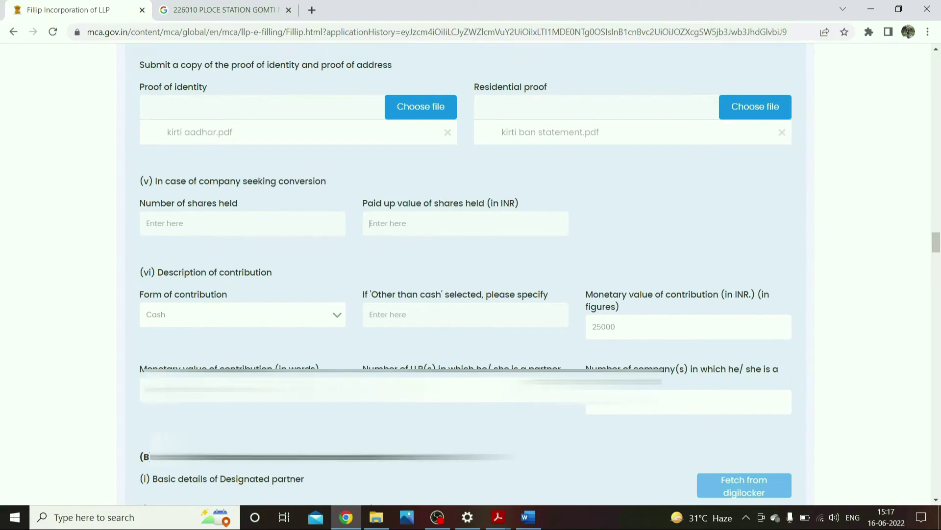
pyautogui.scroll(-3, 199, 286)
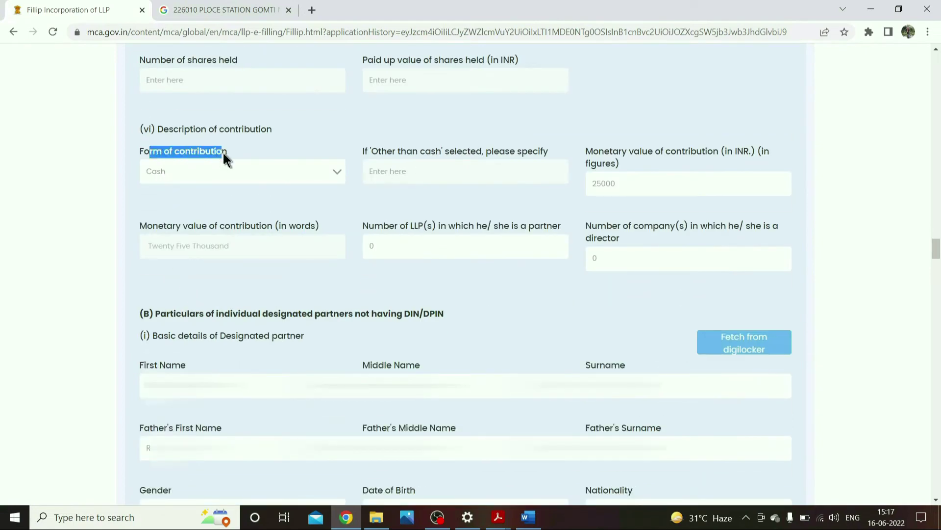
pyautogui.click(249, 170)
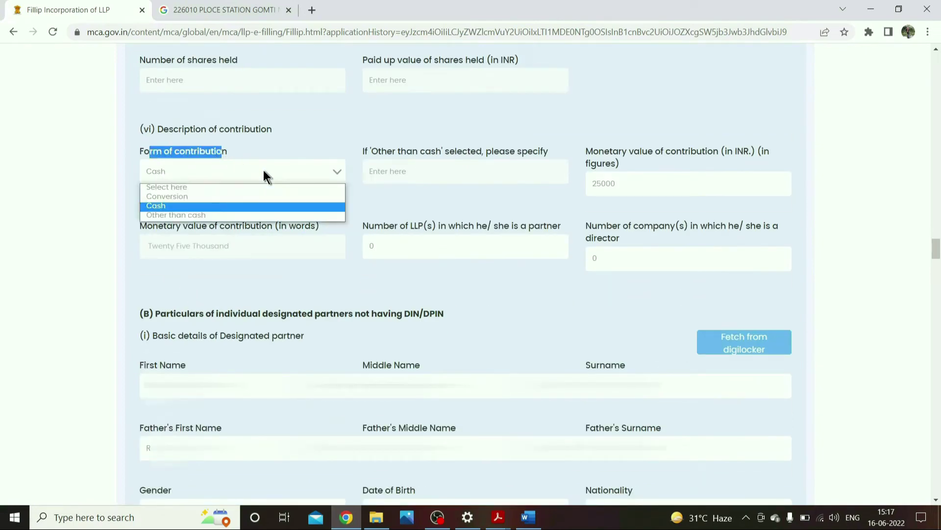
pyautogui.click(204, 206)
pyautogui.moveTo(401, 152); pyautogui.dragTo(532, 153)
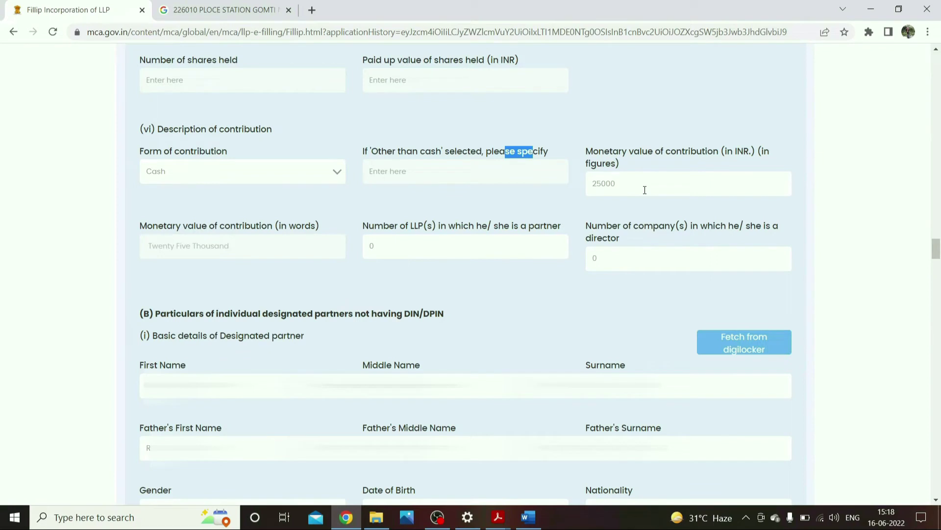
pyautogui.moveTo(611, 152); pyautogui.dragTo(693, 152)
pyautogui.moveTo(629, 184); pyautogui.dragTo(592, 185)
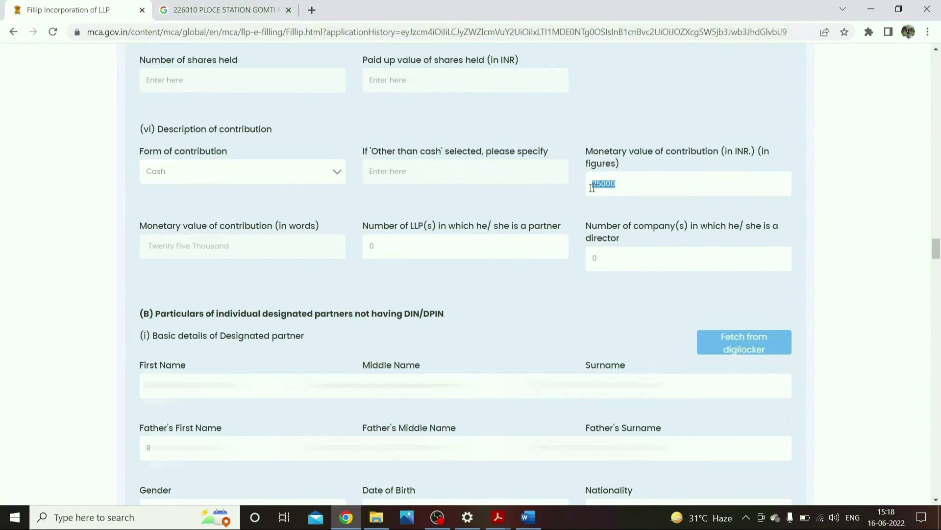
pyautogui.moveTo(142, 226); pyautogui.dragTo(321, 231)
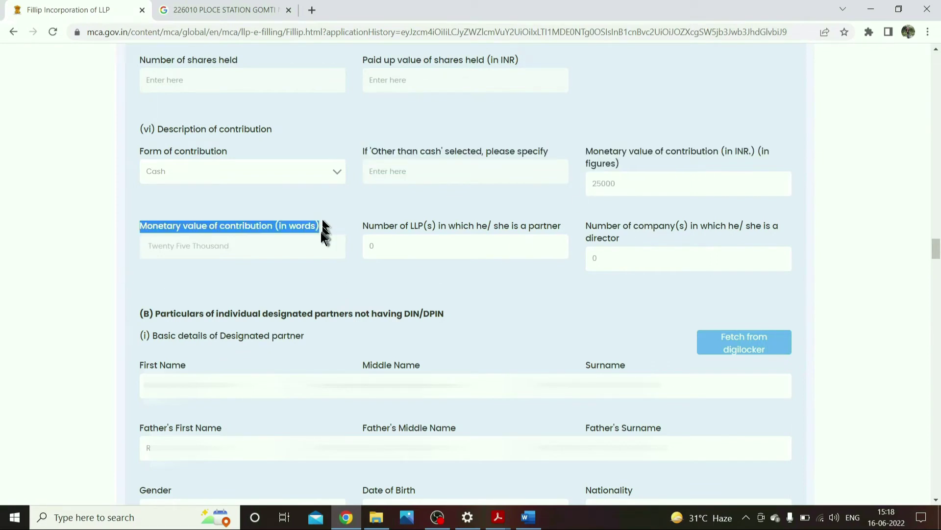
# - Save the designated partner details and dismiss the data-saved confirmation
pyautogui.scroll(-10, 309, 243)
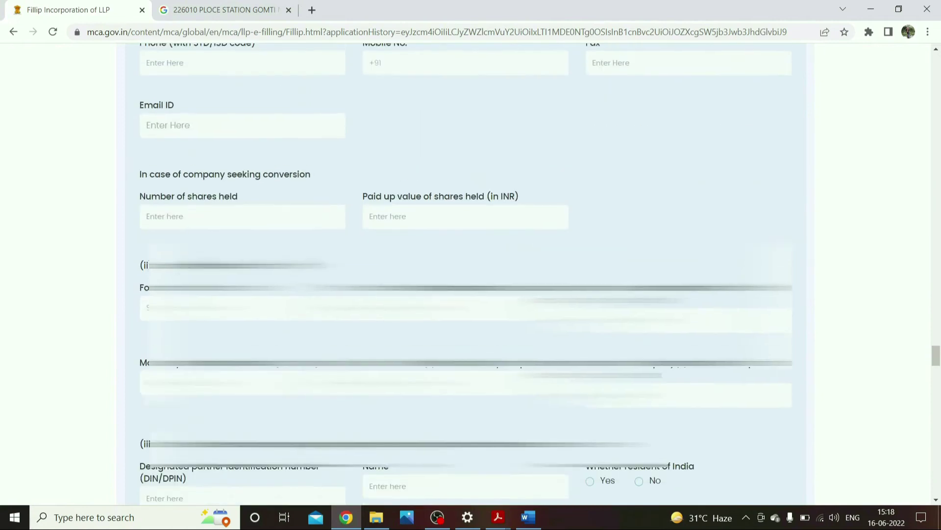
pyautogui.scroll(6, 139, 159)
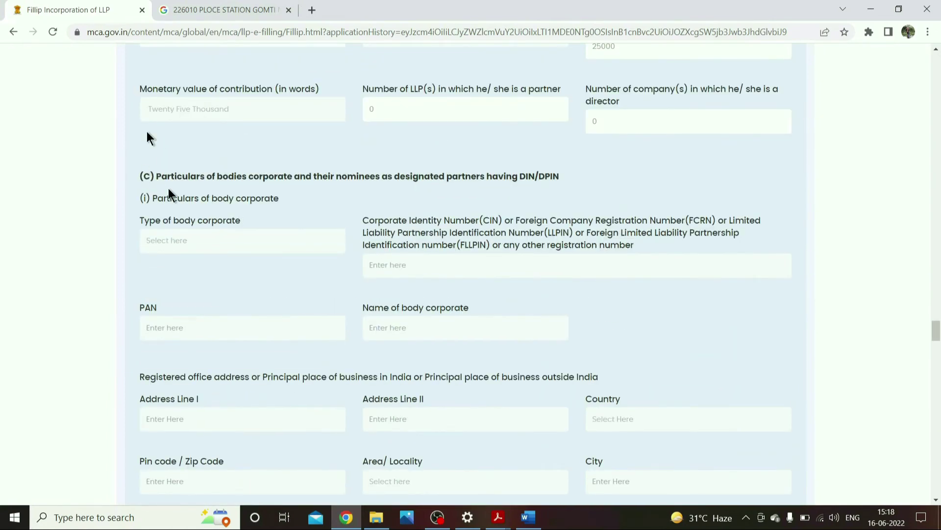
pyautogui.scroll(2, 147, 137)
pyautogui.scroll(4, 172, 343)
pyautogui.scroll(3, 186, 289)
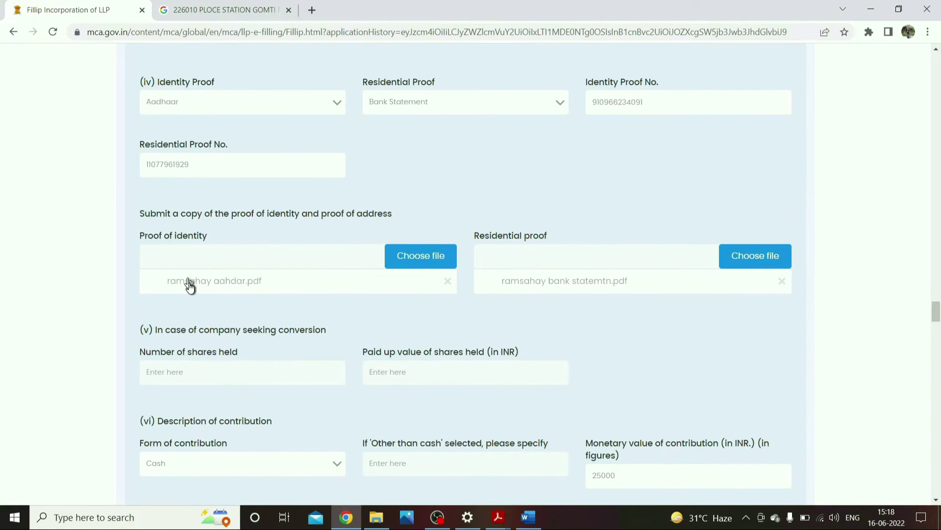
pyautogui.scroll(-5, 214, 351)
pyautogui.moveTo(166, 319); pyautogui.dragTo(139, 319)
pyautogui.scroll(-12, 614, 353)
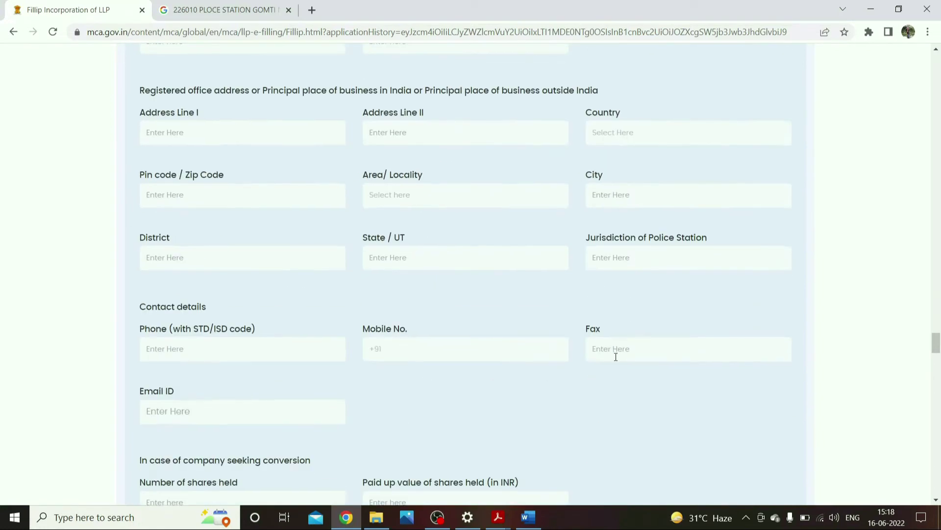
pyautogui.scroll(-20, 692, 395)
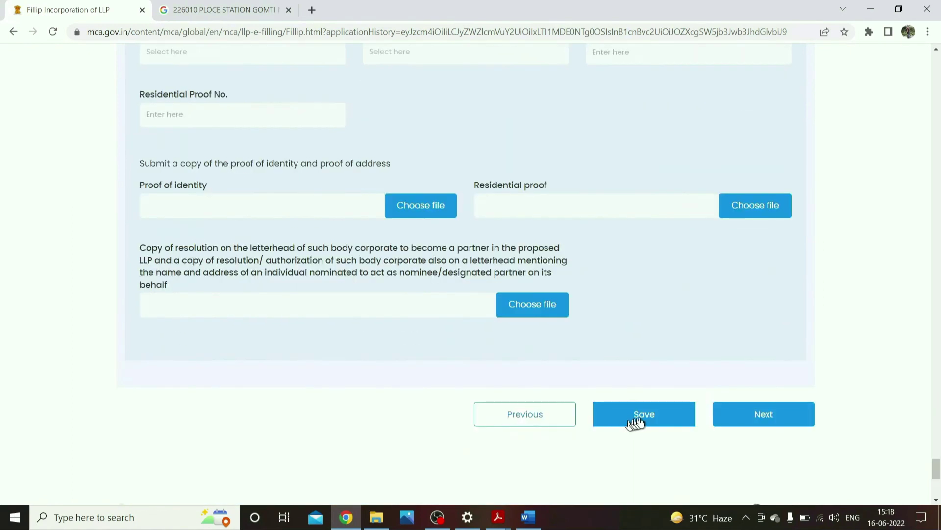
pyautogui.click(636, 420)
pyautogui.click(532, 262)
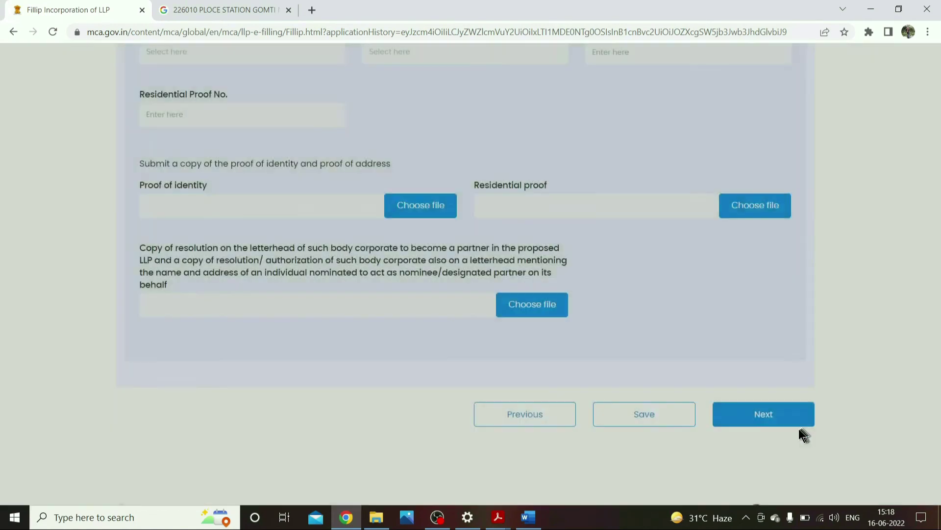
# - Advance to the Other Partners Details step and look over its section heading
pyautogui.click(763, 415)
pyautogui.scroll(3, 265, 336)
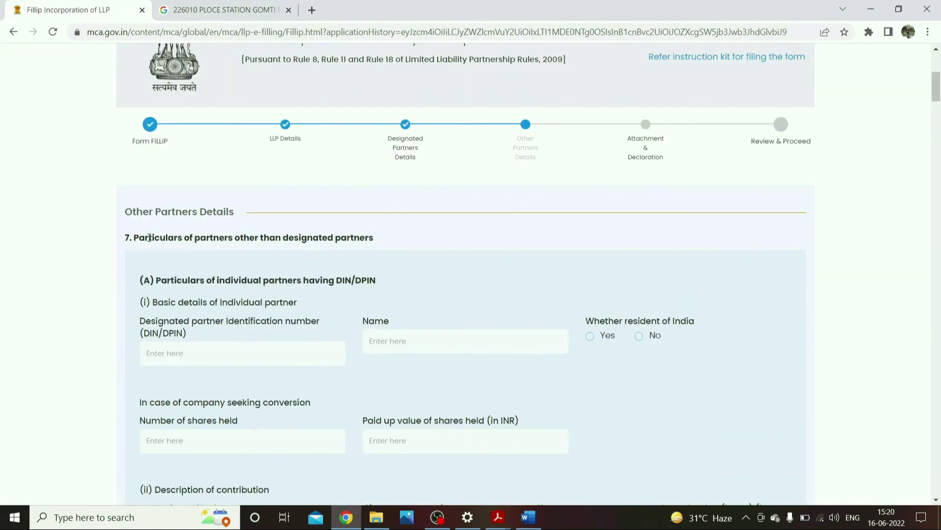
pyautogui.moveTo(148, 237); pyautogui.dragTo(394, 240)
pyautogui.click(316, 285)
# - Review the Other Partners Details headings for partners other than designated partners
pyautogui.moveTo(195, 238); pyautogui.dragTo(250, 237)
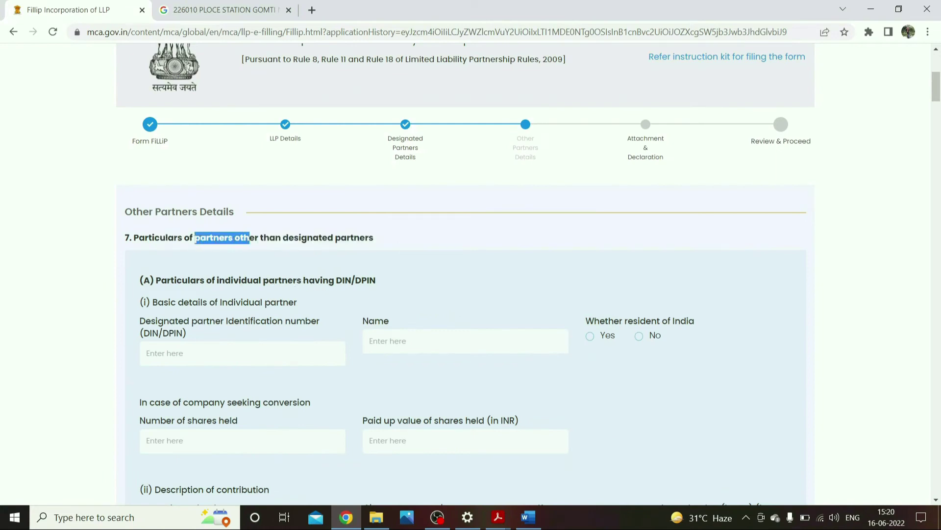
pyautogui.click(412, 239)
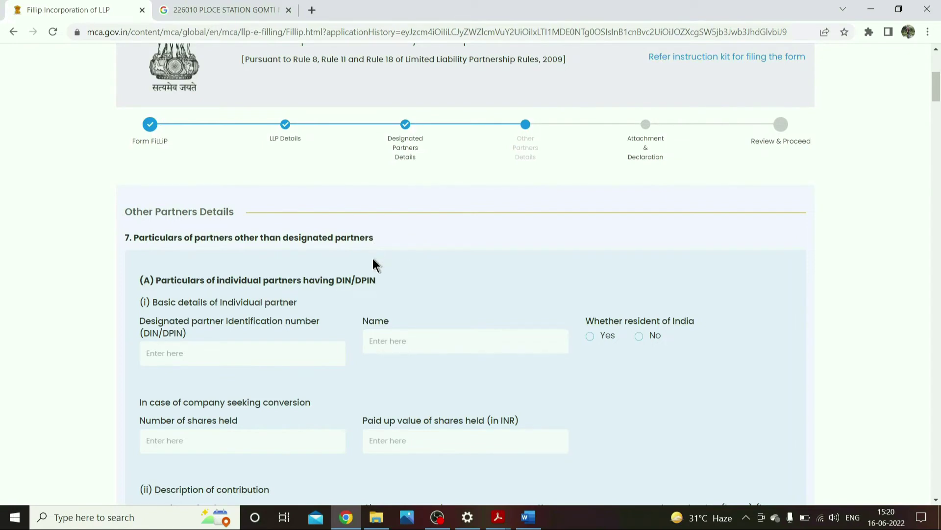
pyautogui.moveTo(360, 239); pyautogui.dragTo(289, 237)
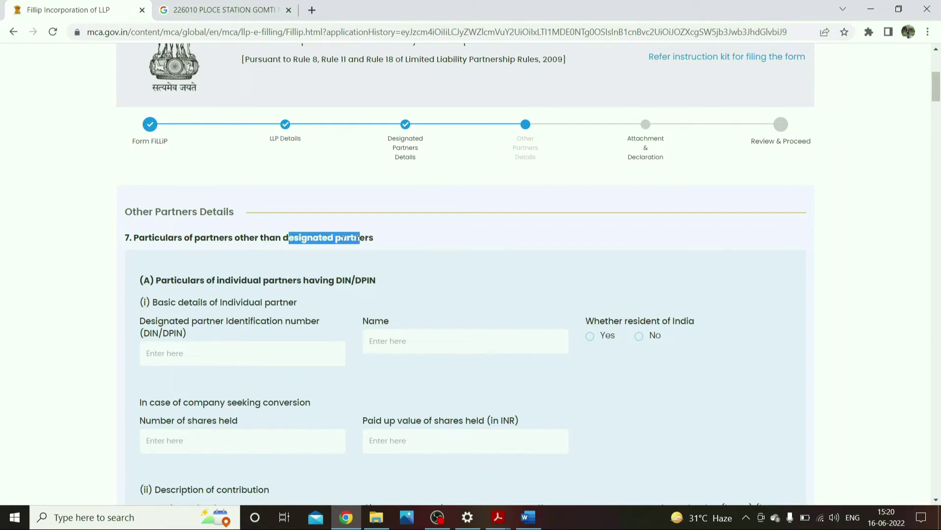
pyautogui.doubleClick(228, 239)
pyautogui.scroll(-8, 217, 260)
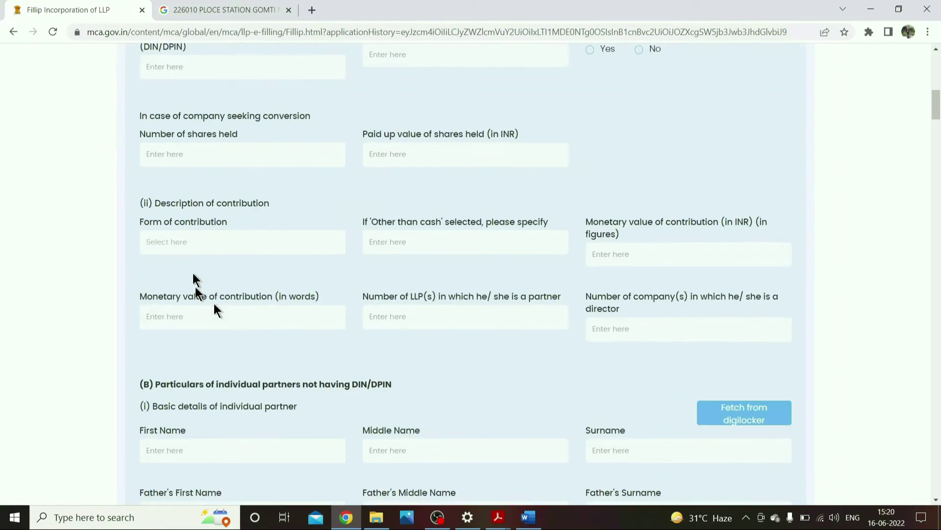
pyautogui.scroll(-5, 386, 354)
pyautogui.scroll(15, 561, 318)
pyautogui.tripleClick(445, 349)
pyautogui.click(442, 364)
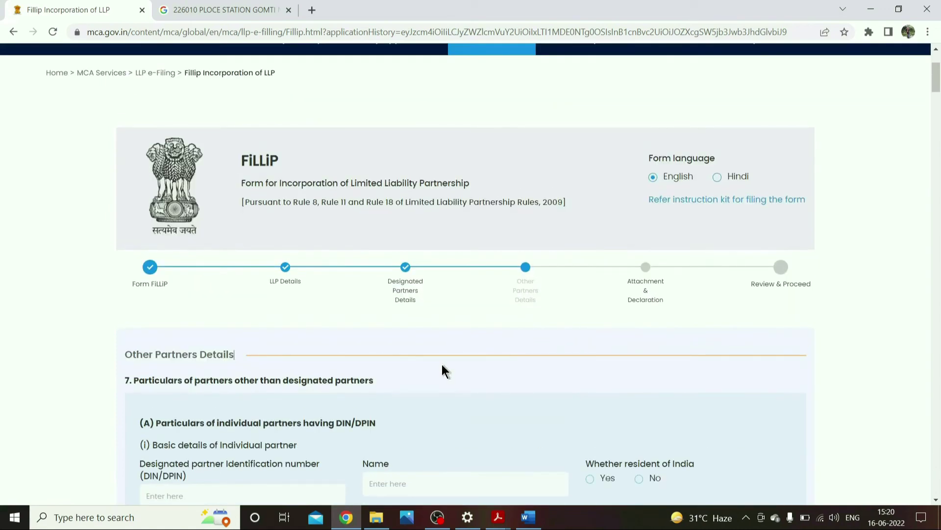
pyautogui.scroll(-3, 441, 367)
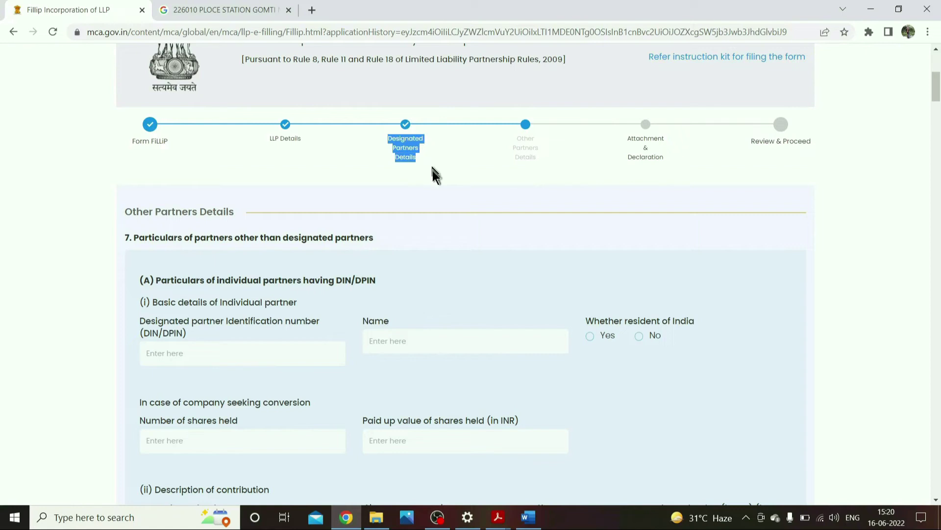
pyautogui.click(431, 274)
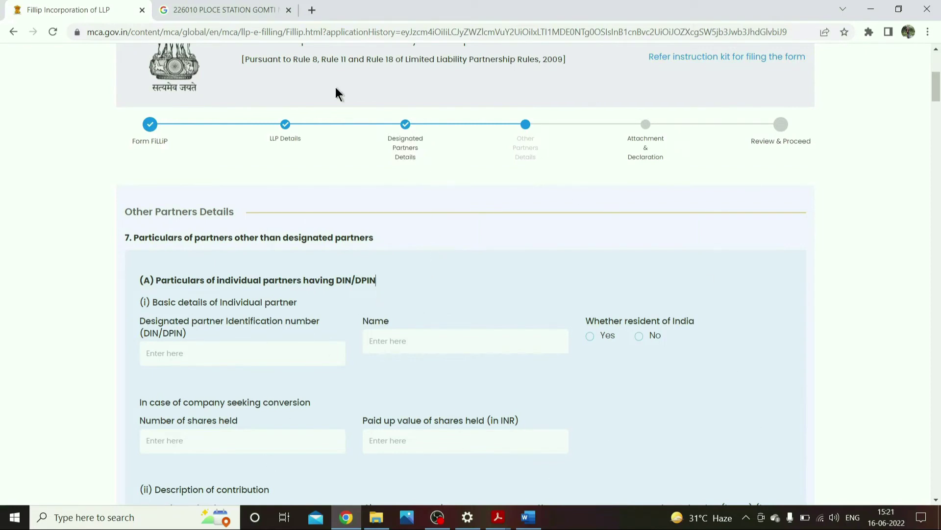
pyautogui.scroll(-1, 466, 314)
pyautogui.scroll(1, 427, 338)
pyautogui.doubleClick(211, 238)
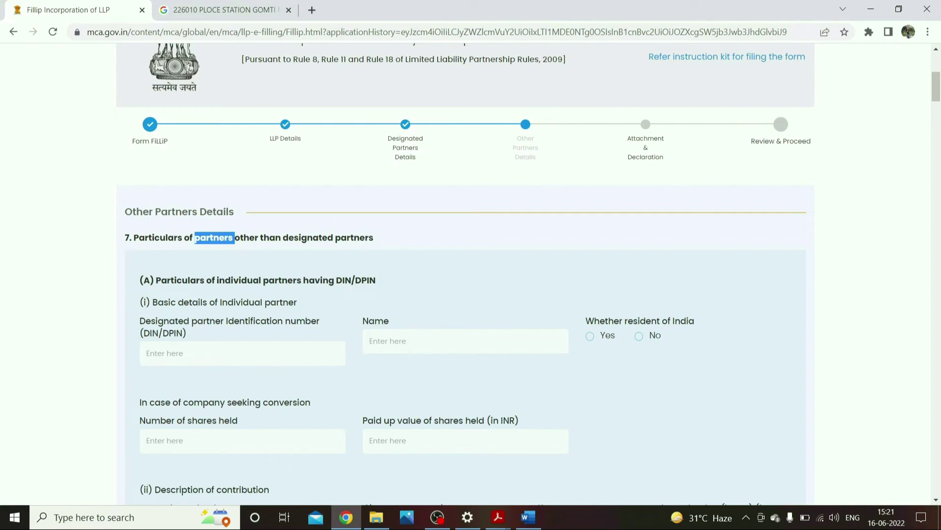
pyautogui.click(311, 284)
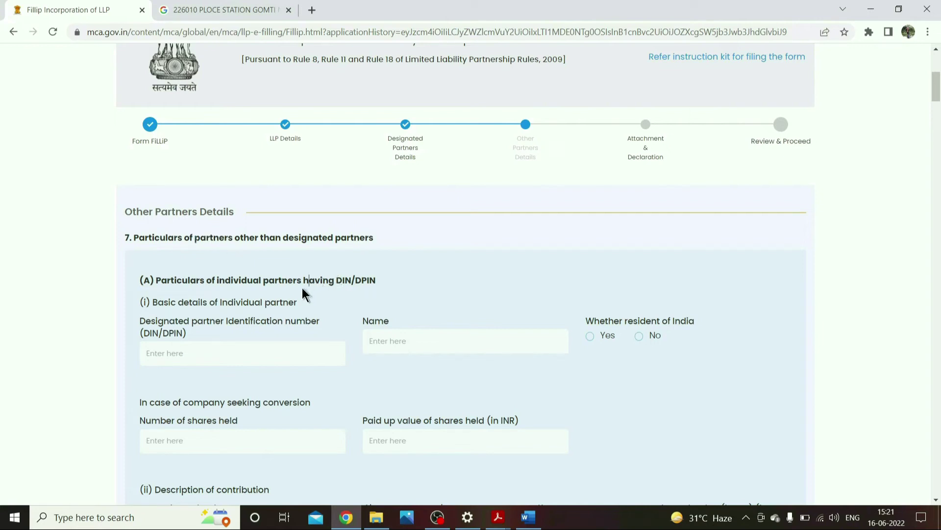
# - Scroll down to section 9 PAN/TAN, then return to the top and open the FiLLiP instruction kit
pyautogui.scroll(-3, 212, 331)
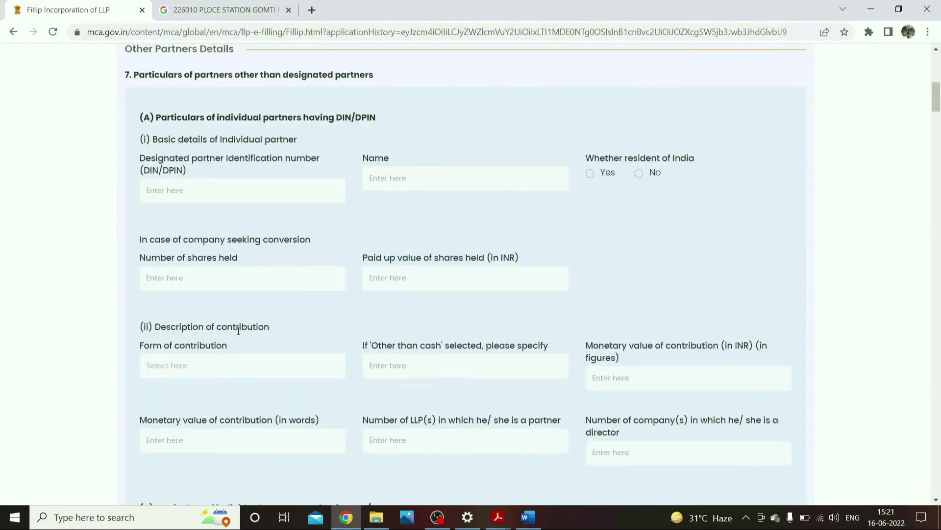
pyautogui.scroll(-2, 238, 330)
pyautogui.scroll(3, 216, 199)
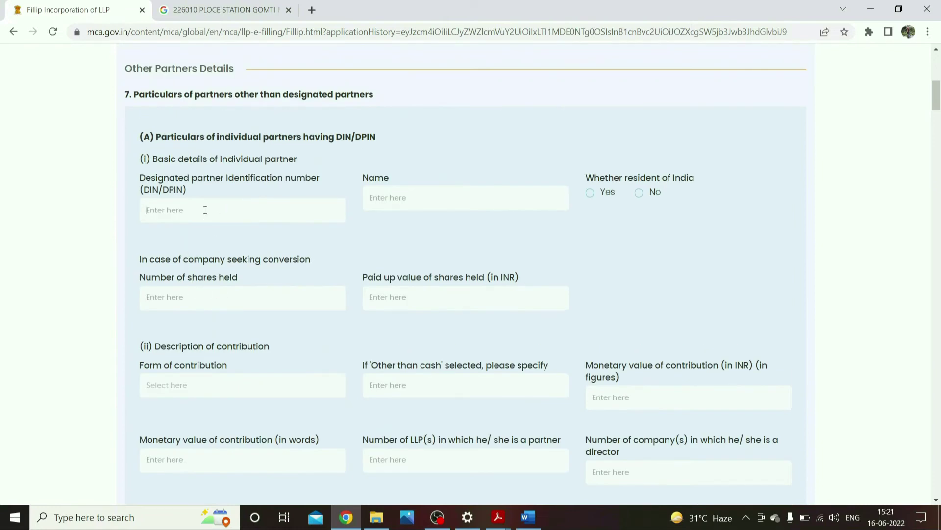
pyautogui.scroll(-3, 218, 304)
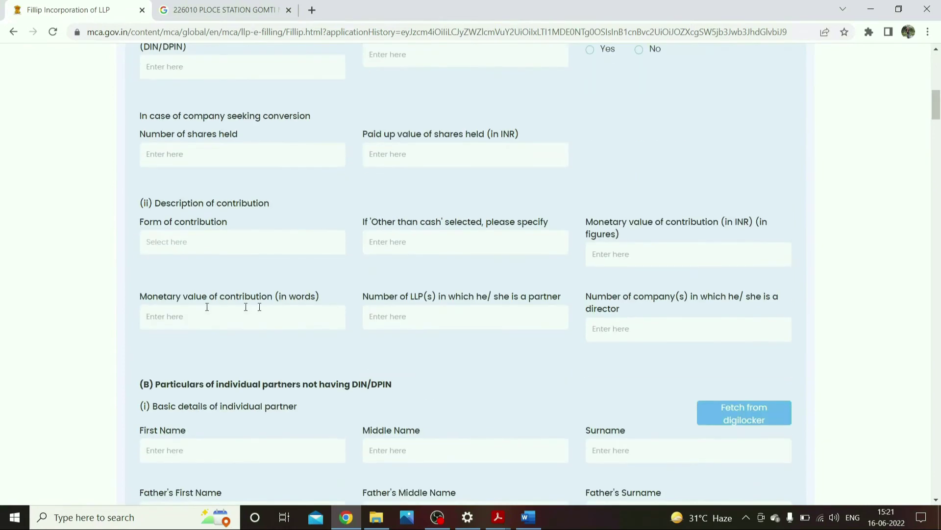
pyautogui.scroll(-3, 212, 405)
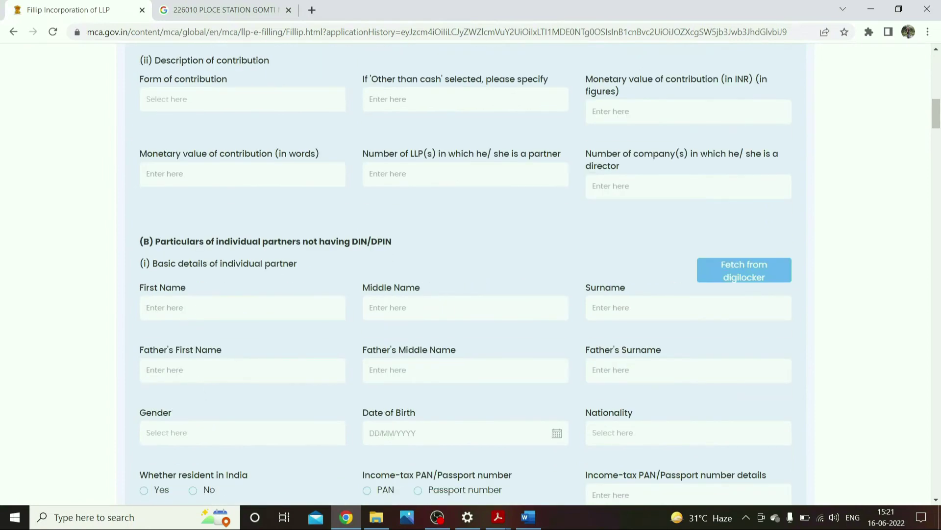
pyautogui.scroll(-15, 319, 334)
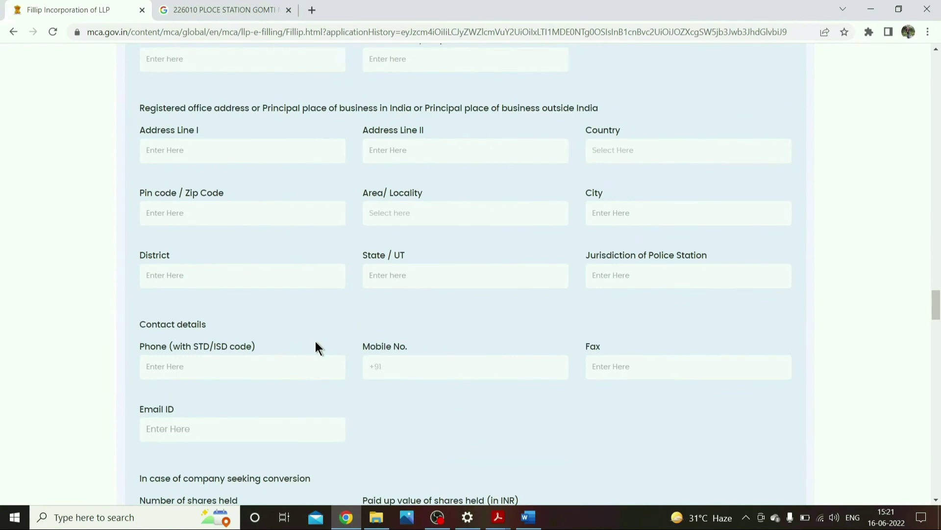
pyautogui.scroll(-9, 316, 340)
pyautogui.scroll(-6, 316, 340)
pyautogui.scroll(-20, 316, 343)
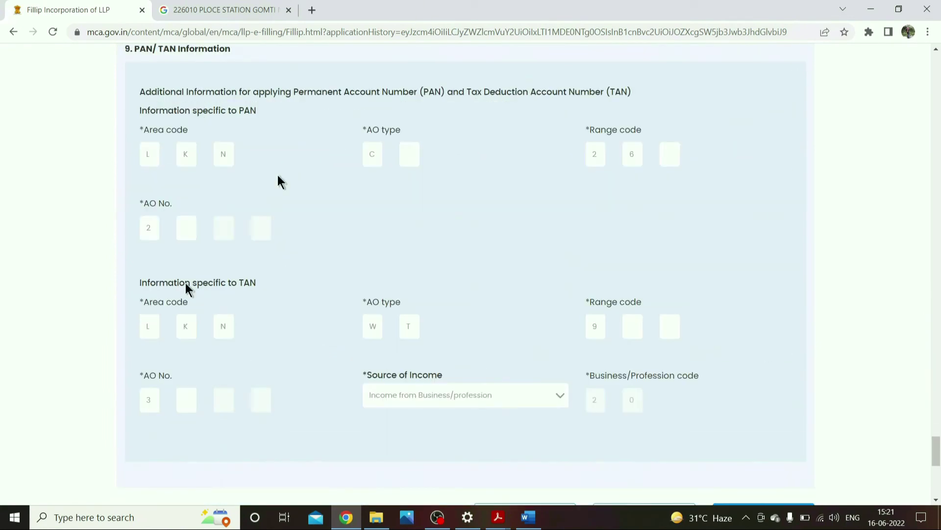
pyautogui.scroll(3, 227, 225)
pyautogui.moveTo(130, 192); pyautogui.dragTo(220, 196)
pyautogui.click(267, 199)
pyautogui.scroll(-3, 272, 246)
pyautogui.scroll(-3, 596, 407)
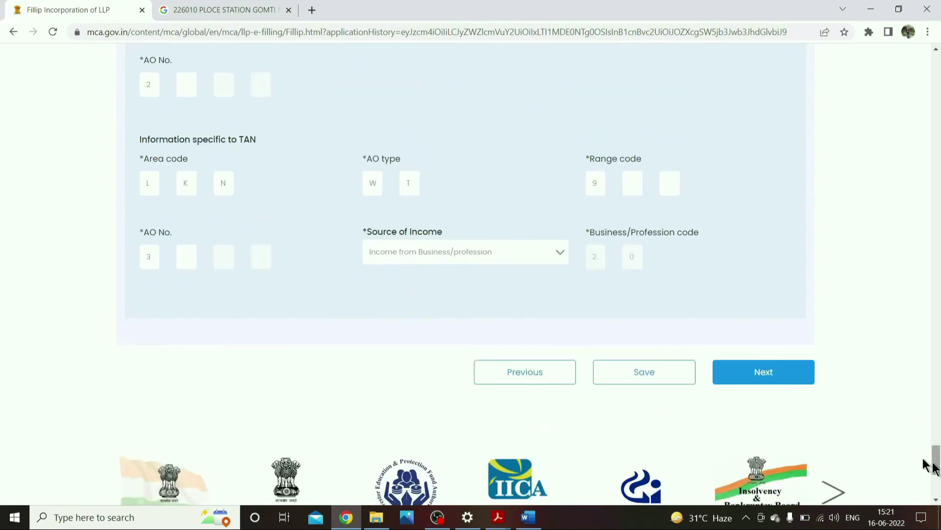
pyautogui.scroll(3, 925, 460)
pyautogui.moveTo(936, 451); pyautogui.dragTo(936, 69)
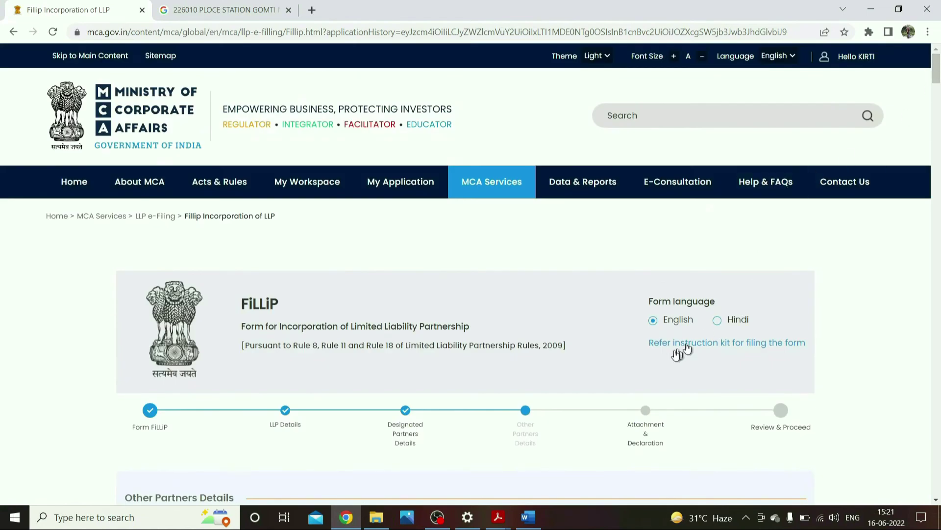
pyautogui.click(759, 344)
# - On page 18 Useful Links, follow the Area Code, AO Type, Range Code & AO No link
pyautogui.scroll(-15, 937, 113)
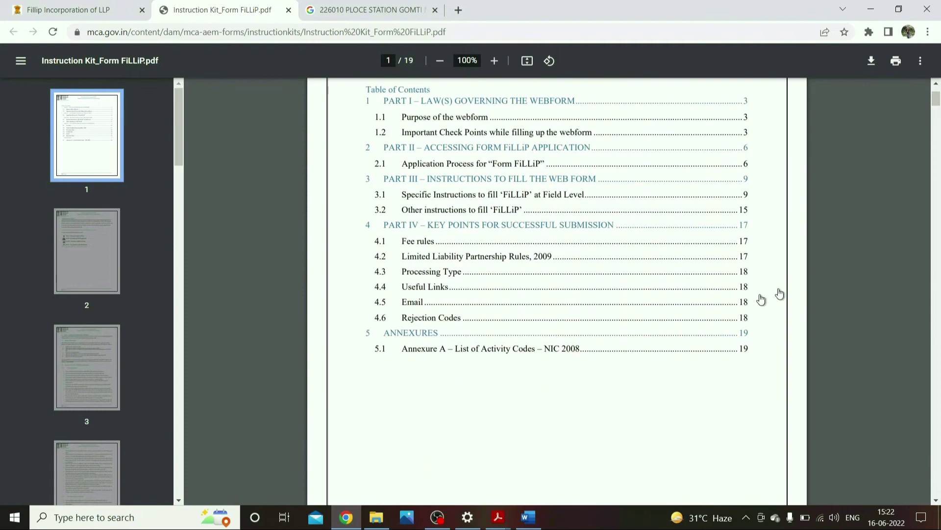
pyautogui.scroll(-20, 938, 117)
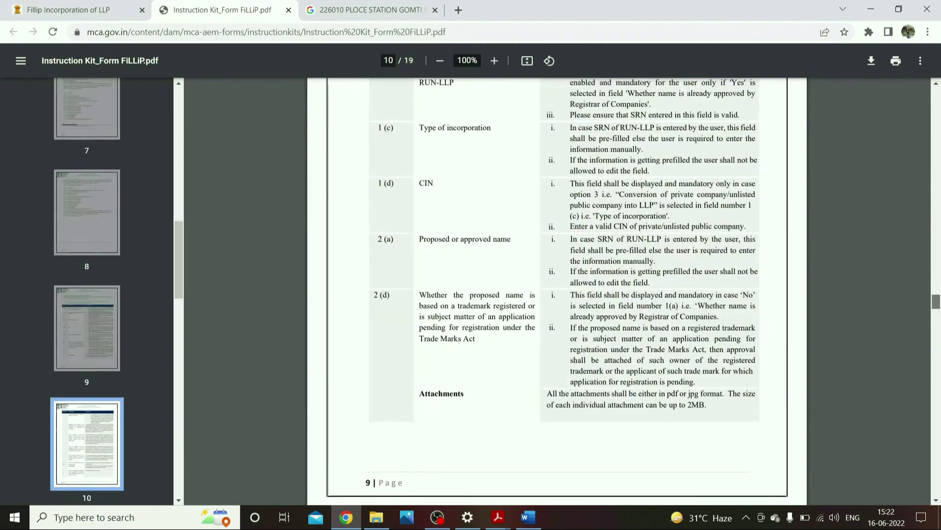
pyautogui.scroll(-5, 588, 390)
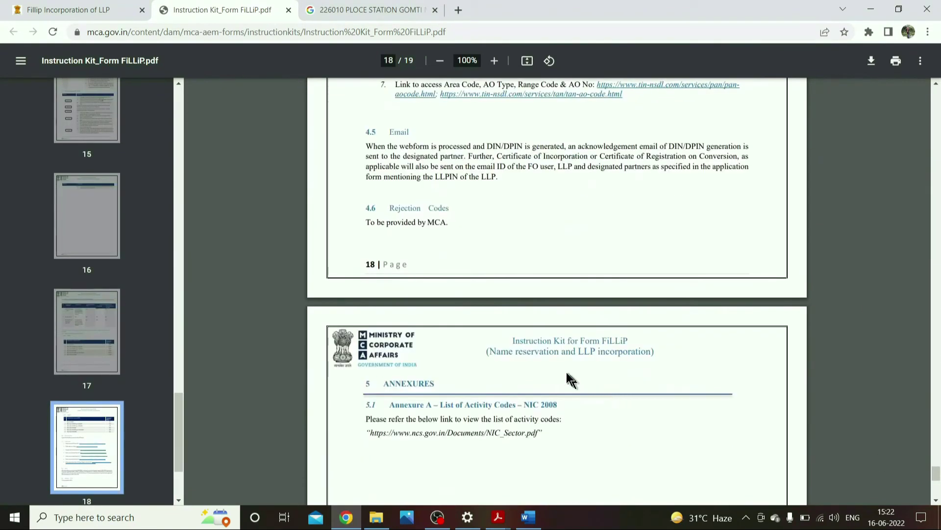
pyautogui.scroll(3, 569, 380)
pyautogui.moveTo(382, 229); pyautogui.dragTo(594, 227)
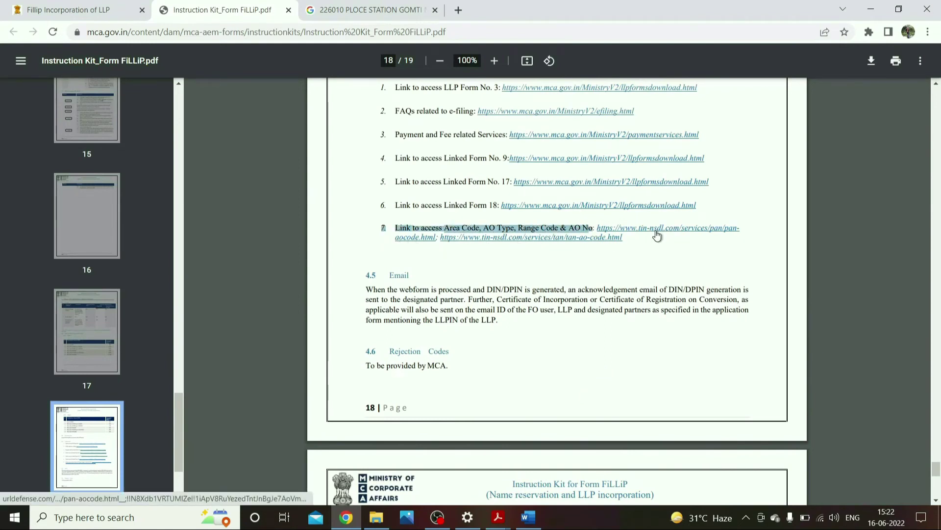
pyautogui.click(656, 230)
# - Download the PAN AO Codes list for Non International Taxation (other than Mumbai region) to the Desktop
pyautogui.scroll(-3, 384, 373)
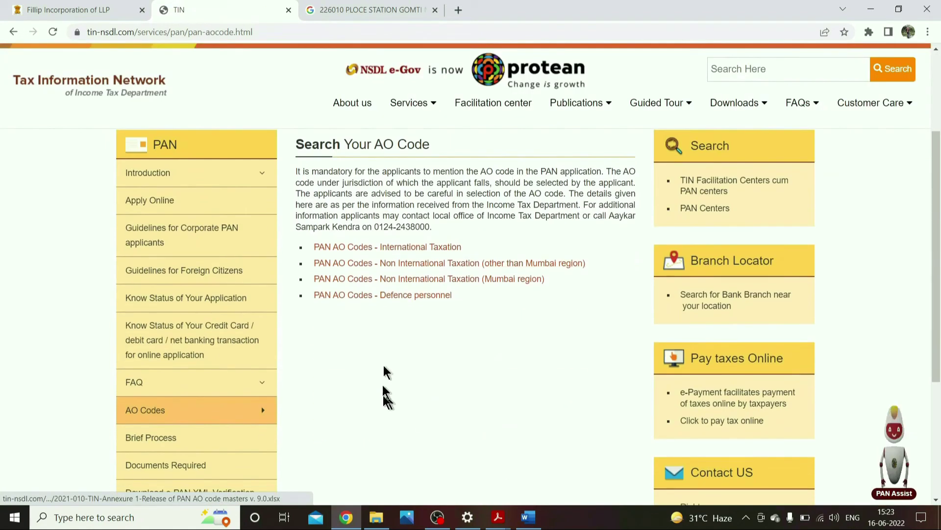
pyautogui.moveTo(488, 254); pyautogui.dragTo(398, 247)
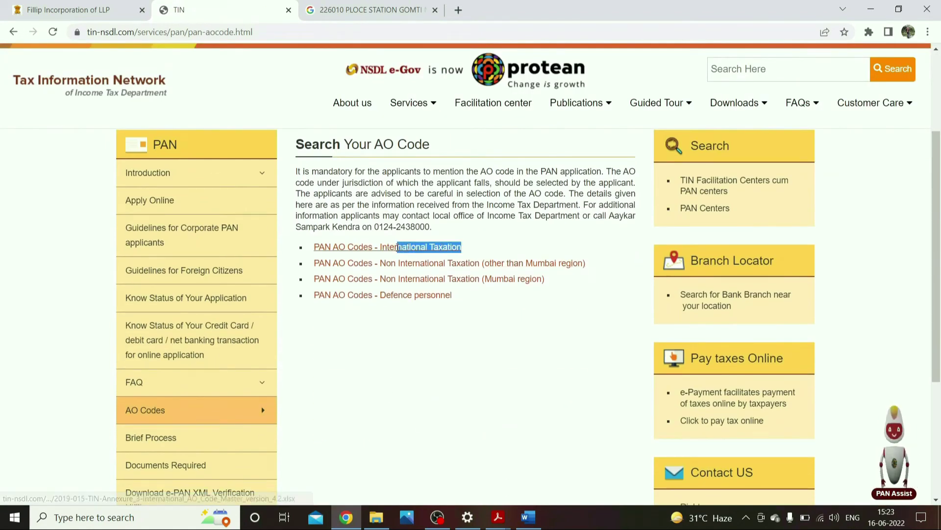
pyautogui.moveTo(589, 265); pyautogui.dragTo(399, 269)
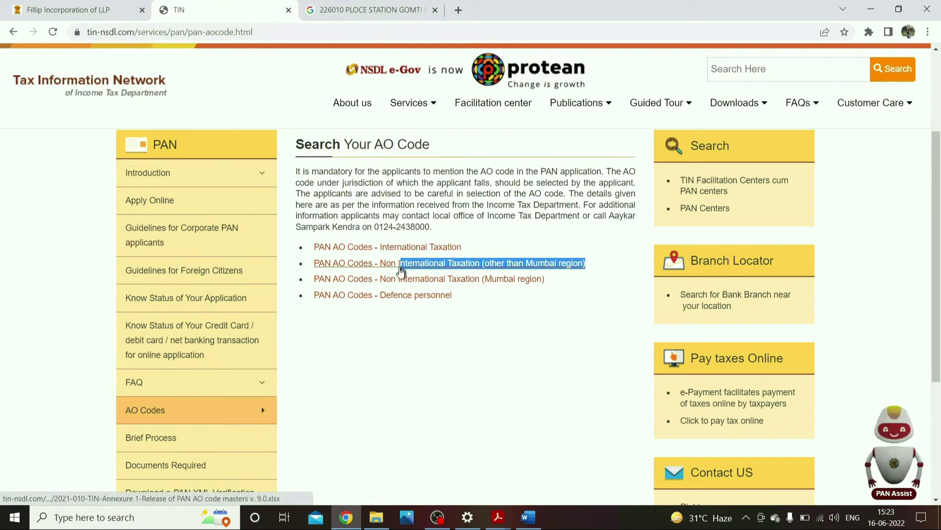
pyautogui.moveTo(544, 280); pyautogui.dragTo(490, 279)
pyautogui.moveTo(585, 263); pyautogui.dragTo(482, 263)
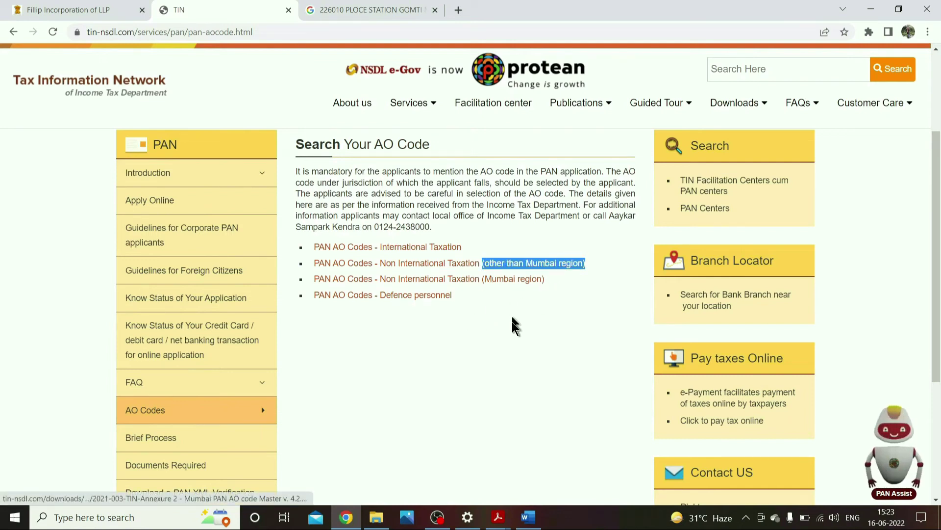
pyautogui.click(456, 265)
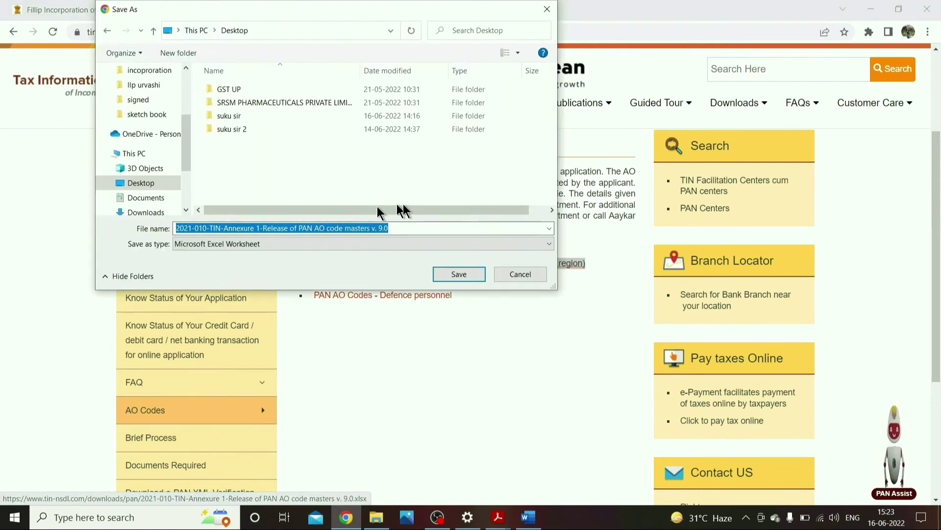
pyautogui.click(461, 276)
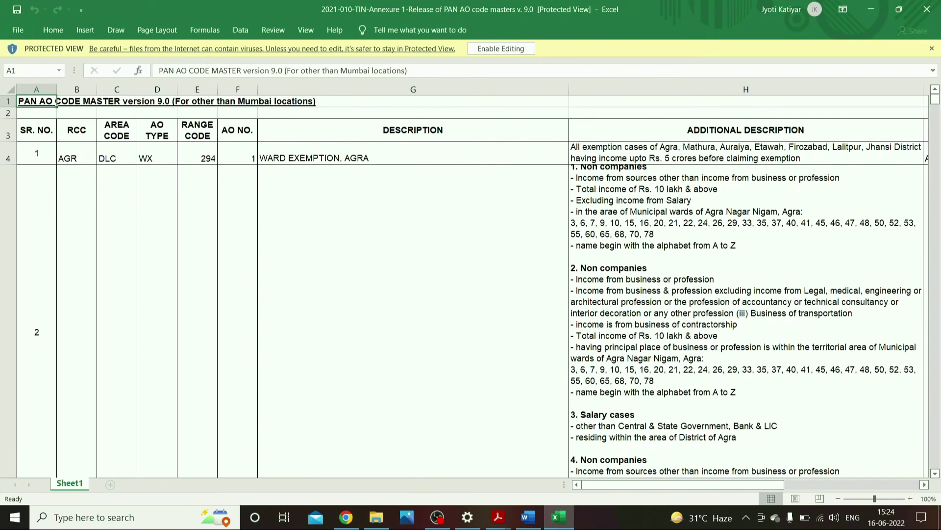
# - Search the PAN AO code master sheet for 'gorakhpur'
pyautogui.scroll(-20, 1, 363)
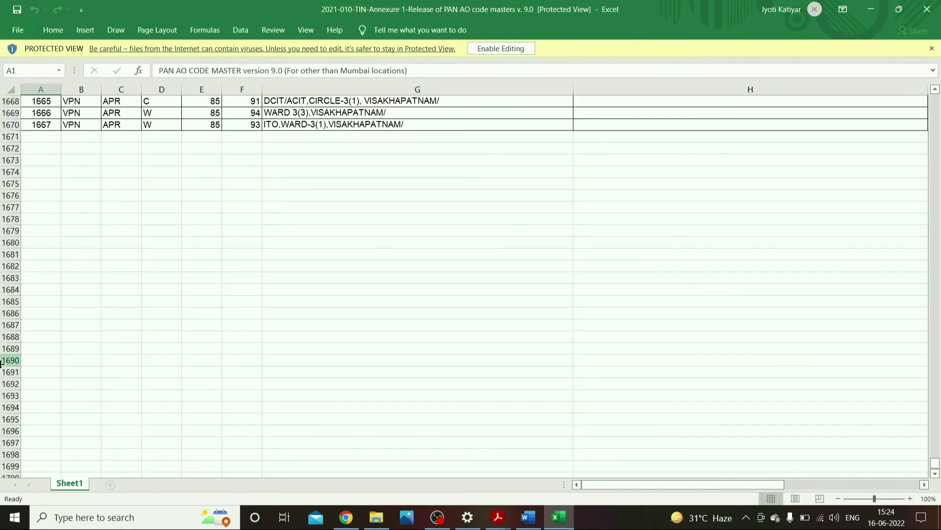
pyautogui.moveTo(937, 463); pyautogui.dragTo(937, 104)
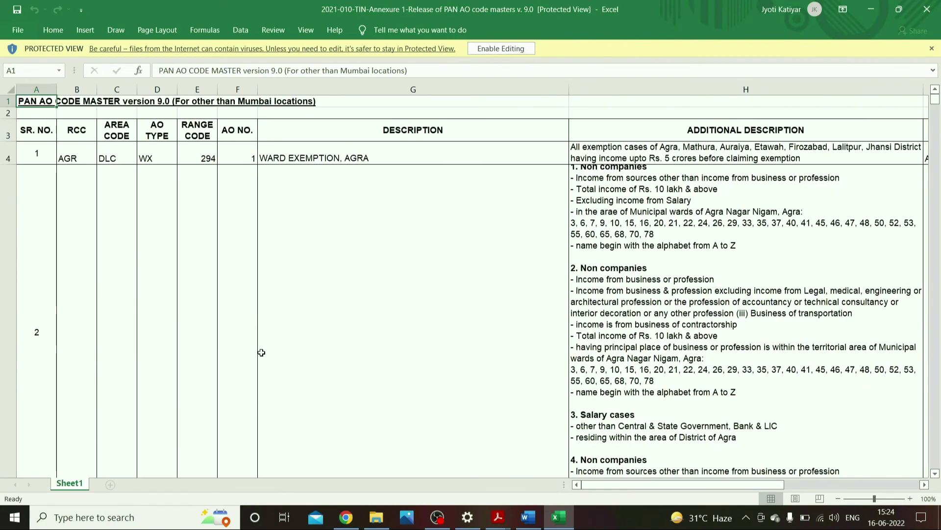
pyautogui.hotkey('ctrl', 'f')
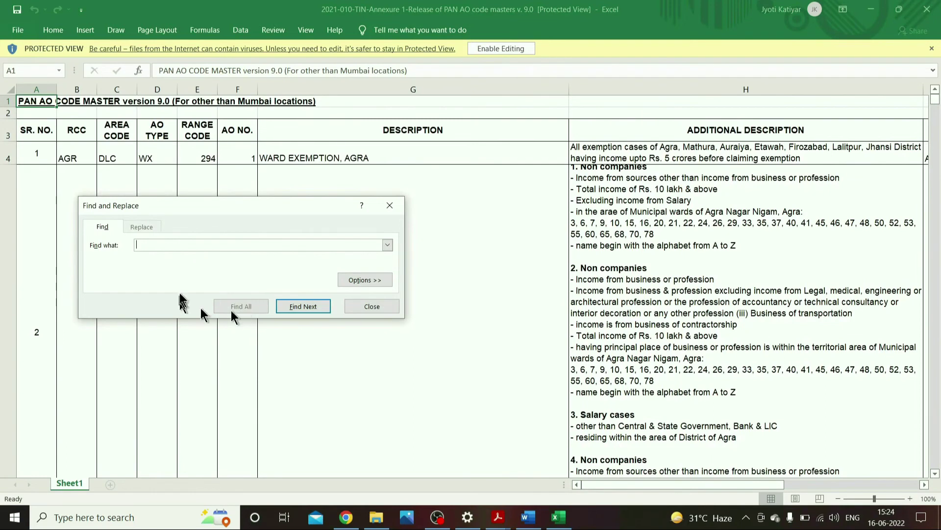
pyautogui.write('gorakhpur')
pyautogui.press('Return')
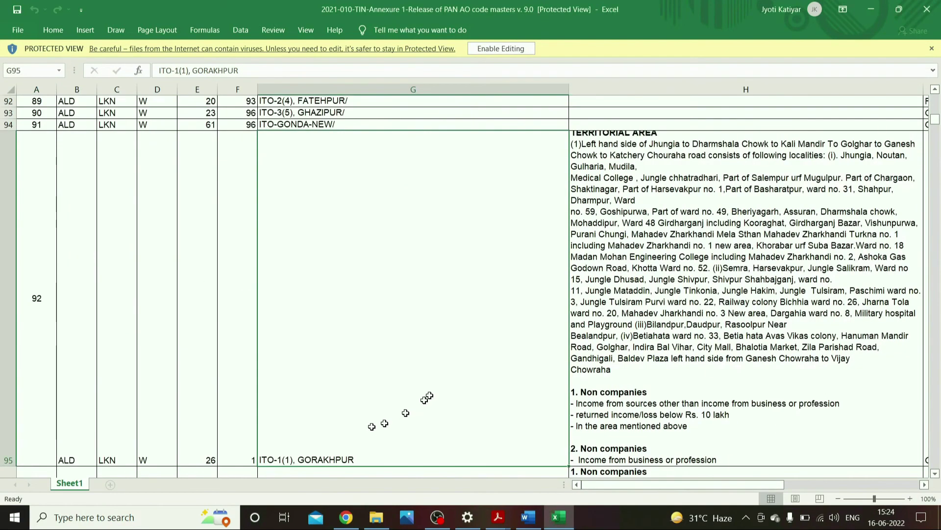
# - Read the column H territorial area descriptions for the Gorakhpur entries, such as cell H95
pyautogui.scroll(-2, 416, 382)
pyautogui.click(384, 353)
pyautogui.moveTo(409, 334); pyautogui.dragTo(408, 324)
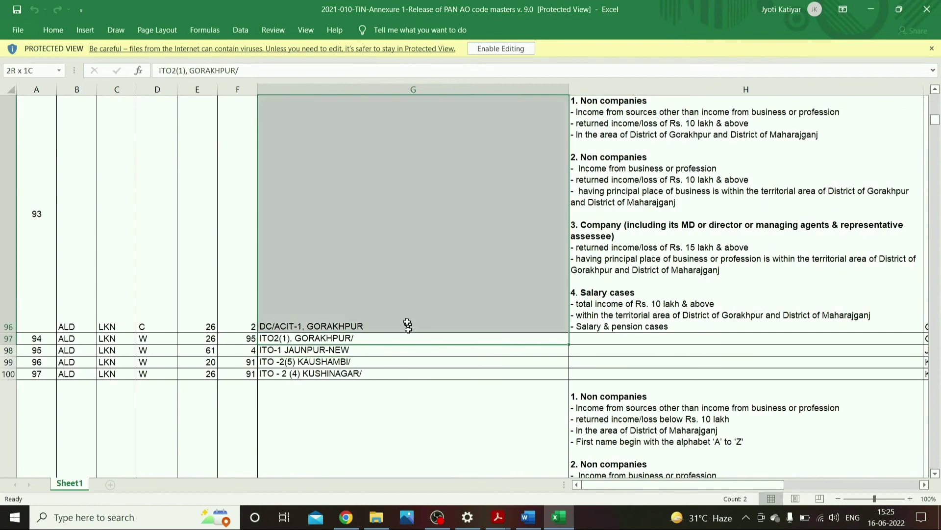
pyautogui.scroll(3, 408, 323)
pyautogui.click(733, 87)
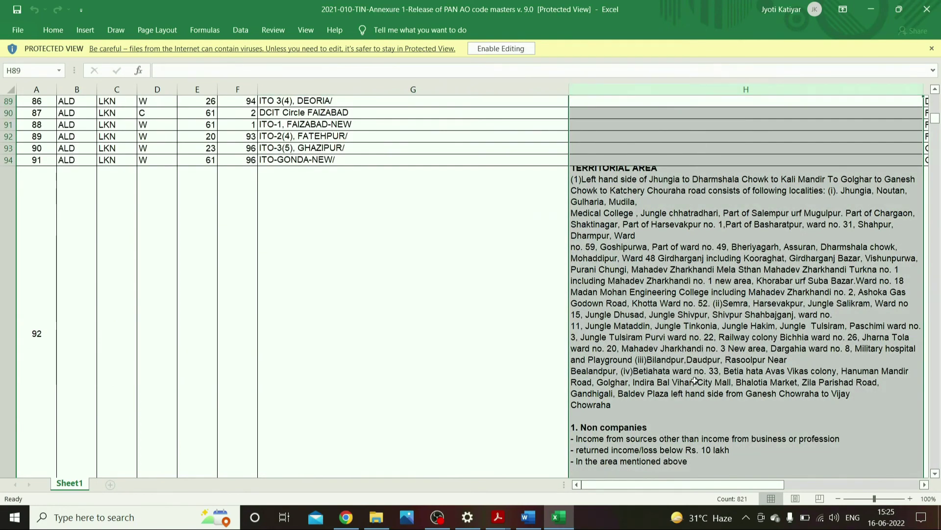
pyautogui.click(690, 332)
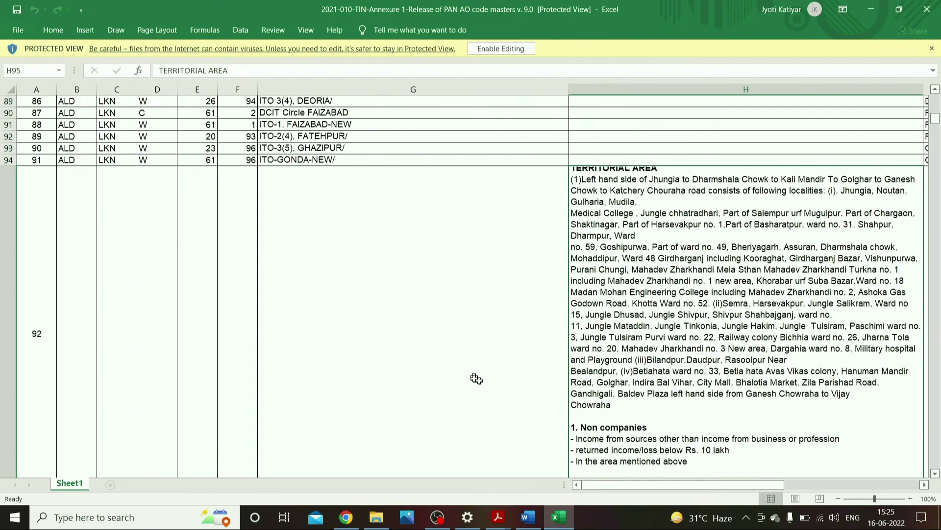
pyautogui.scroll(-2, 490, 387)
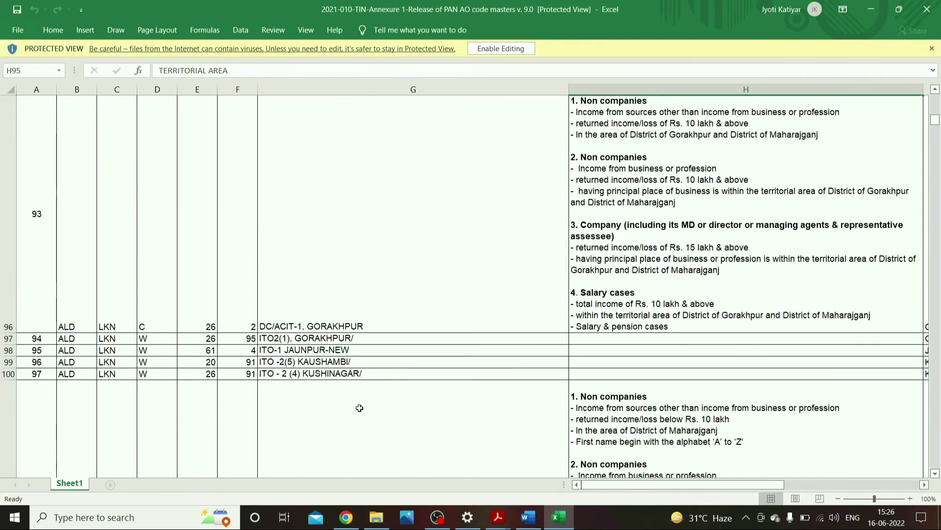
# - Go back to the instruction kit and follow the tan-ao-code.html link to the TAN AO Code page
pyautogui.click(347, 517)
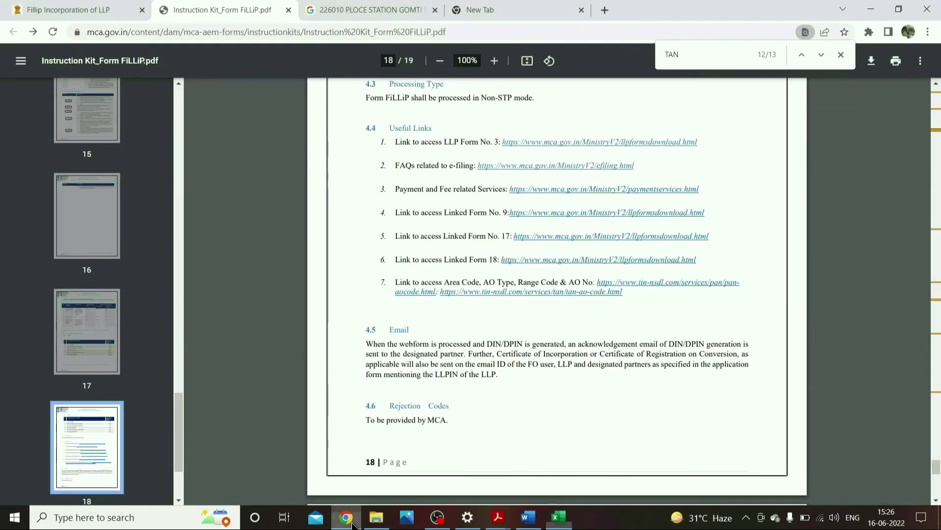
pyautogui.click(567, 293)
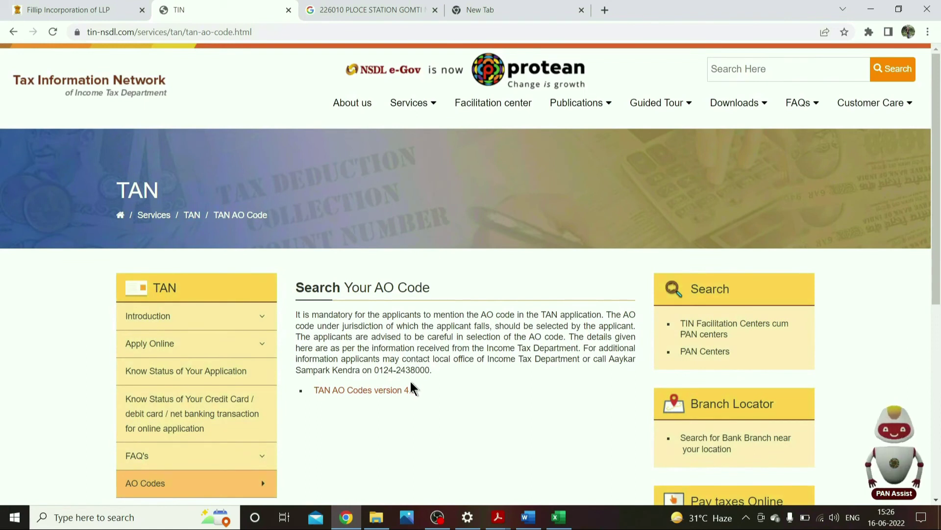
# - In the FiLLiP form's PAN/TAN section, keep the source of income as Income from Business/profession
pyautogui.click(105, 7)
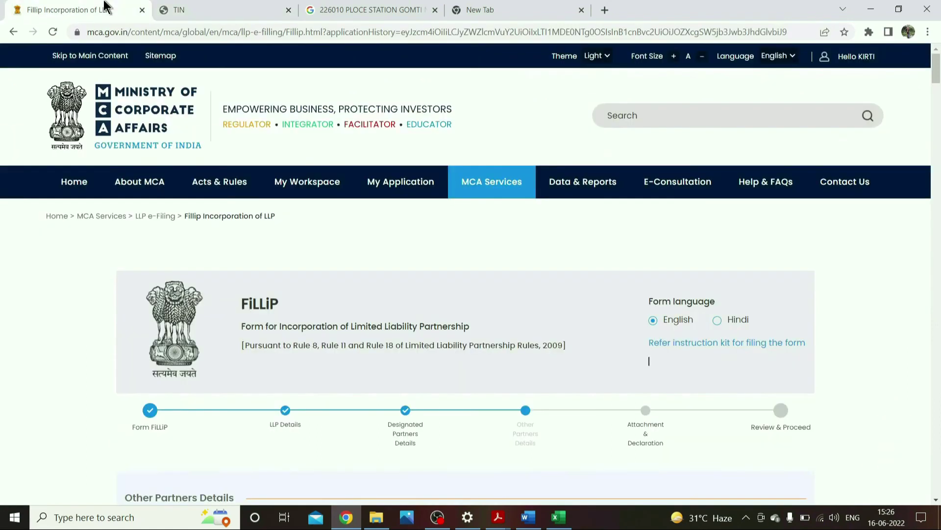
pyautogui.scroll(-20, 653, 407)
pyautogui.scroll(3, 133, 168)
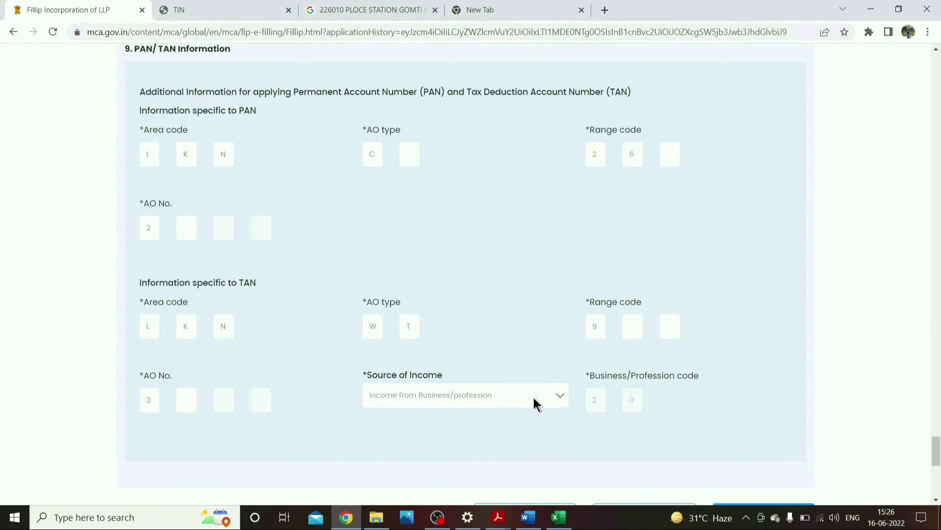
pyautogui.click(534, 399)
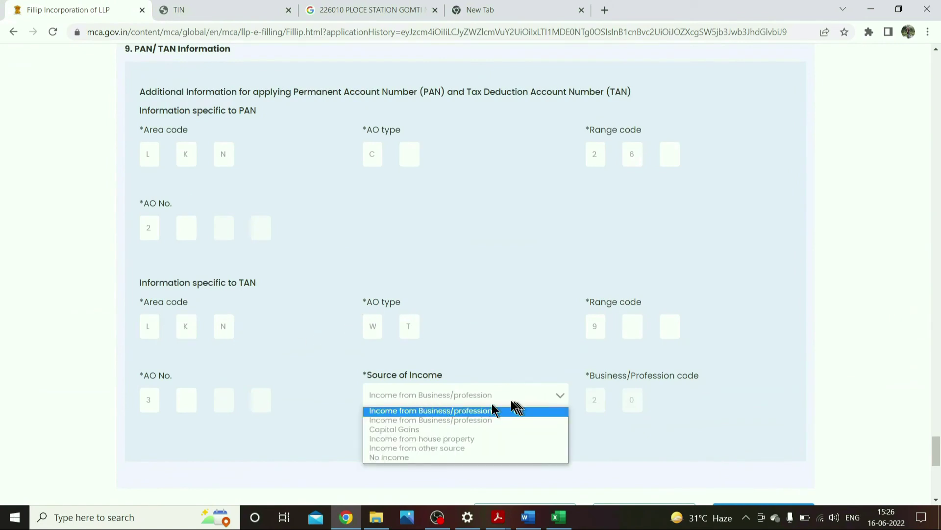
pyautogui.click(533, 398)
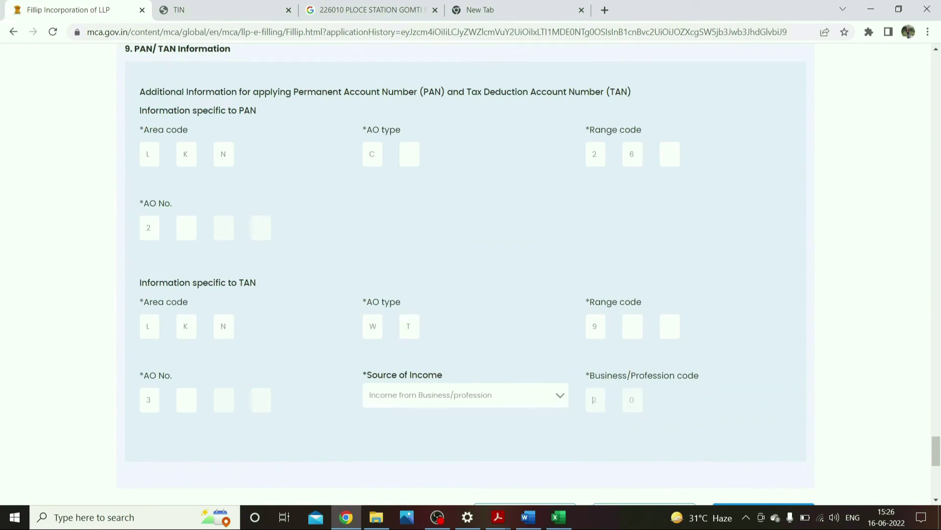
pyautogui.scroll(-3, 867, 411)
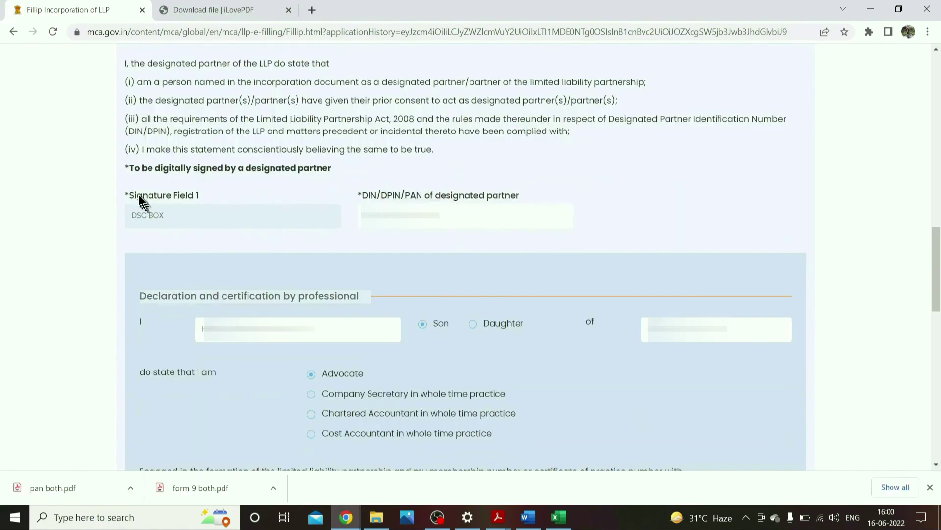
# - Check Signature Field 1 and the DIN/DPIN/PAN entry in the declaration, then save the form
pyautogui.moveTo(137, 196); pyautogui.dragTo(205, 196)
pyautogui.moveTo(358, 196); pyautogui.dragTo(446, 197)
pyautogui.click(410, 195)
pyautogui.moveTo(439, 215); pyautogui.dragTo(332, 212)
pyautogui.scroll(-3, 173, 143)
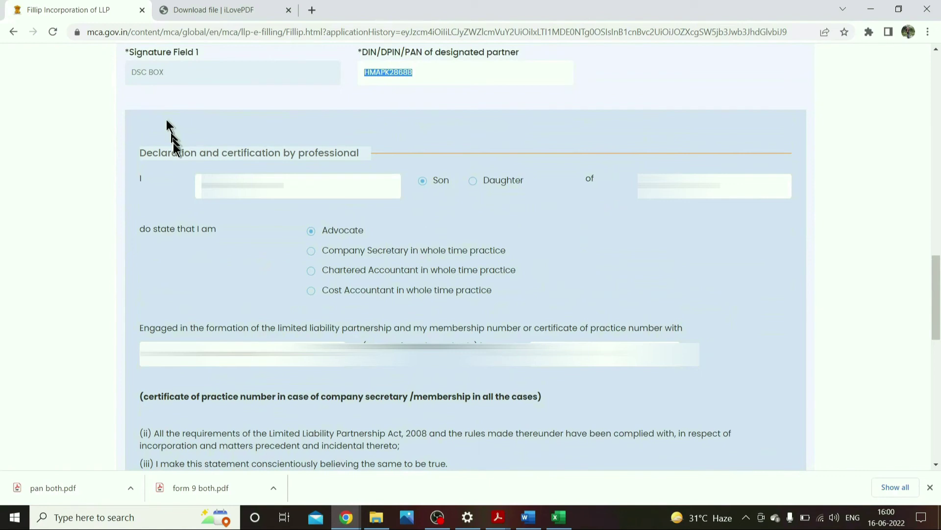
pyautogui.scroll(-6, 172, 143)
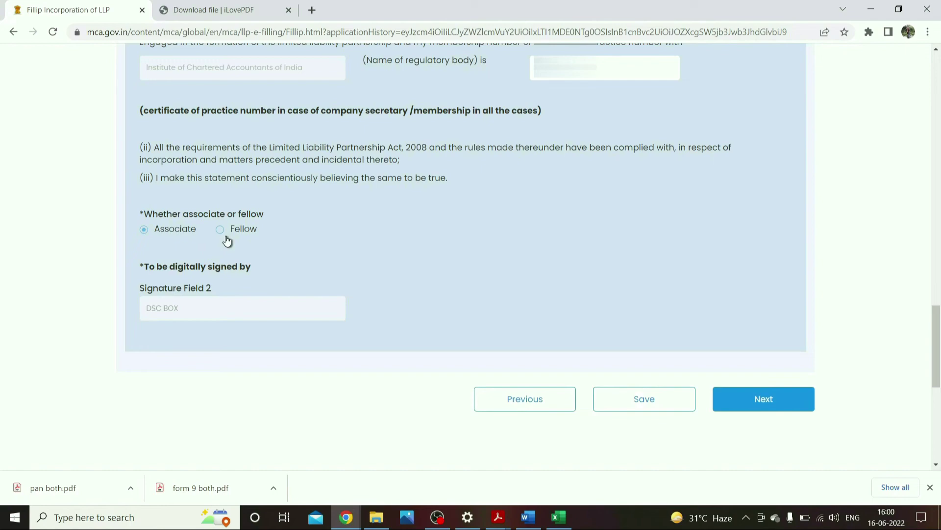
pyautogui.click(636, 410)
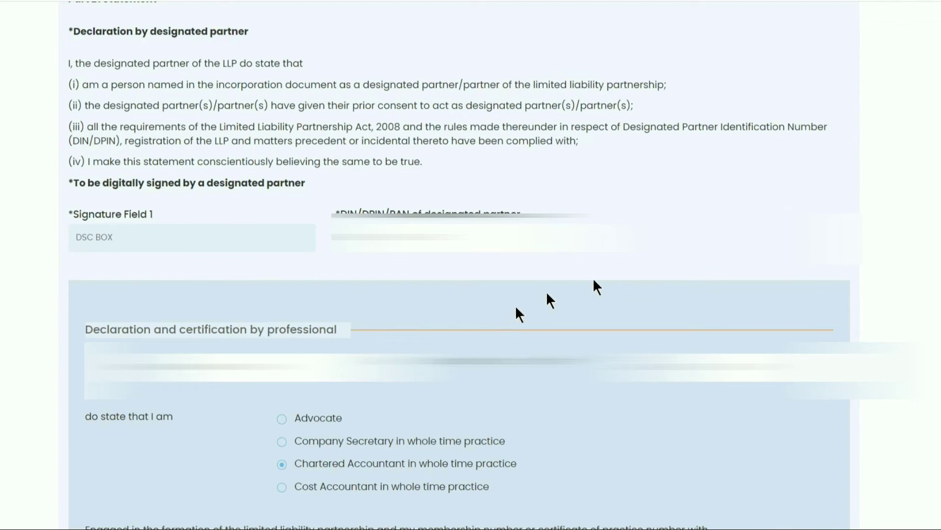
pyautogui.scroll(-8, 548, 260)
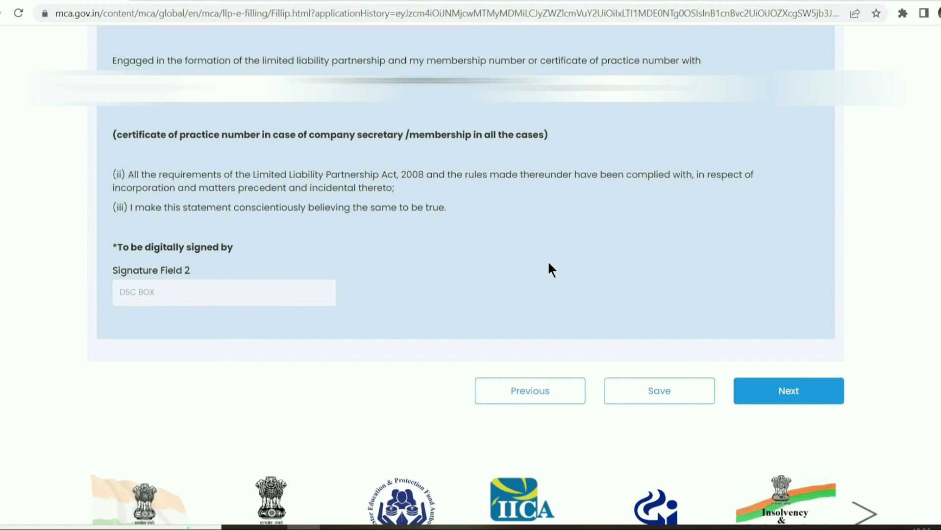
pyautogui.scroll(-1, 795, 352)
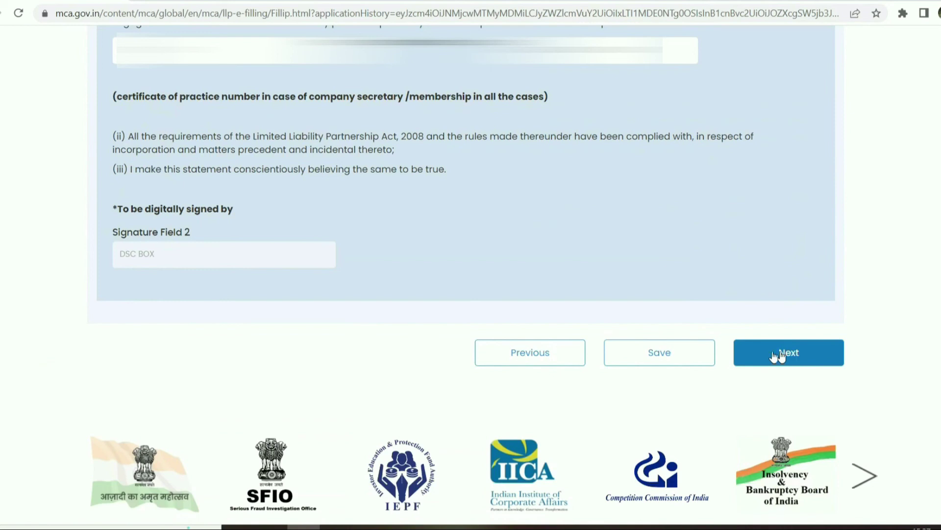
# - Finish the last FiLLiP form step and proceed to Form 9
pyautogui.click(779, 355)
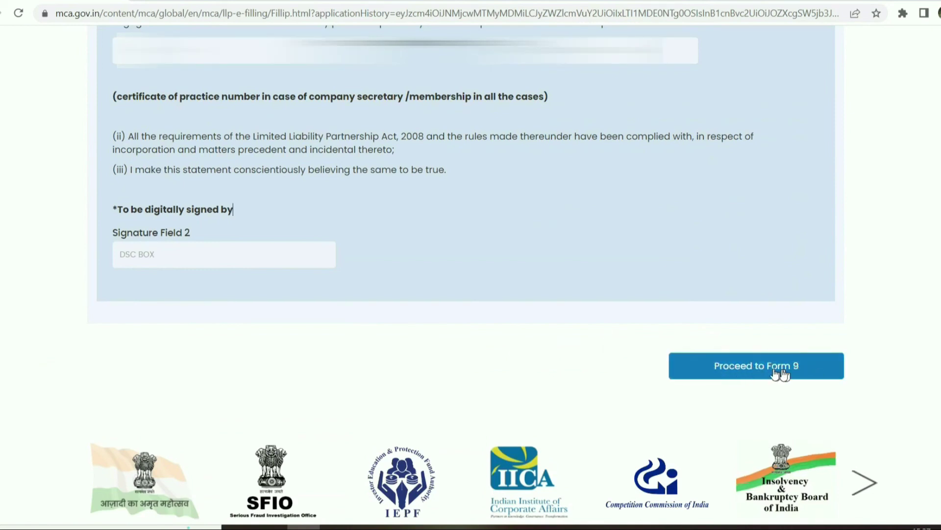
pyautogui.click(764, 367)
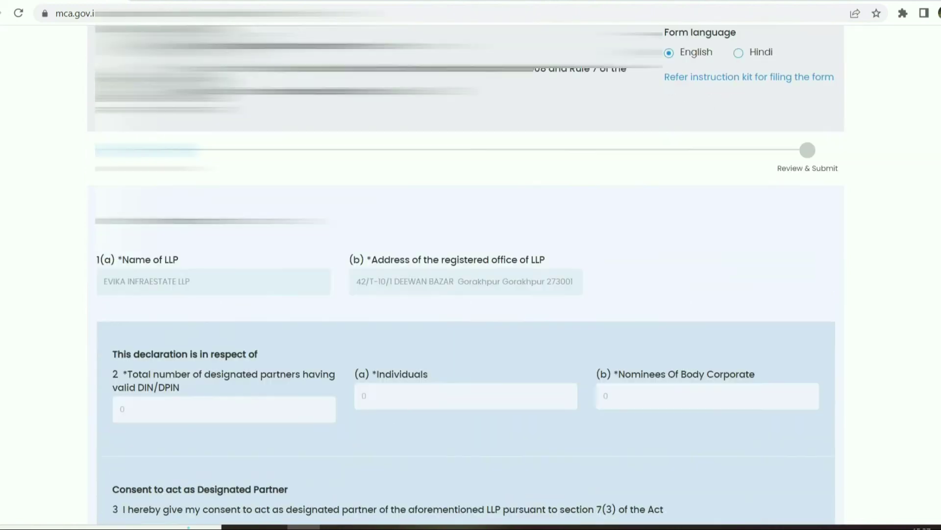
pyautogui.scroll(-7, 395, 351)
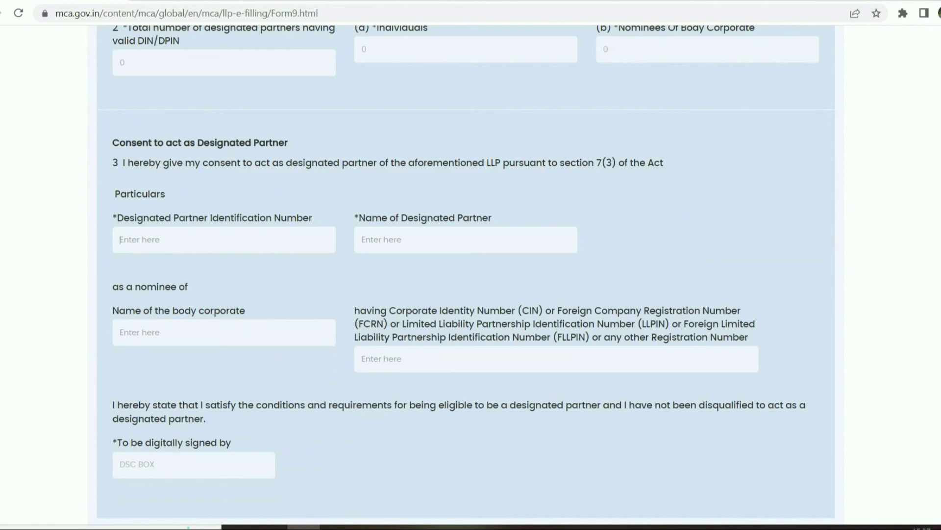
pyautogui.scroll(-5, 248, 298)
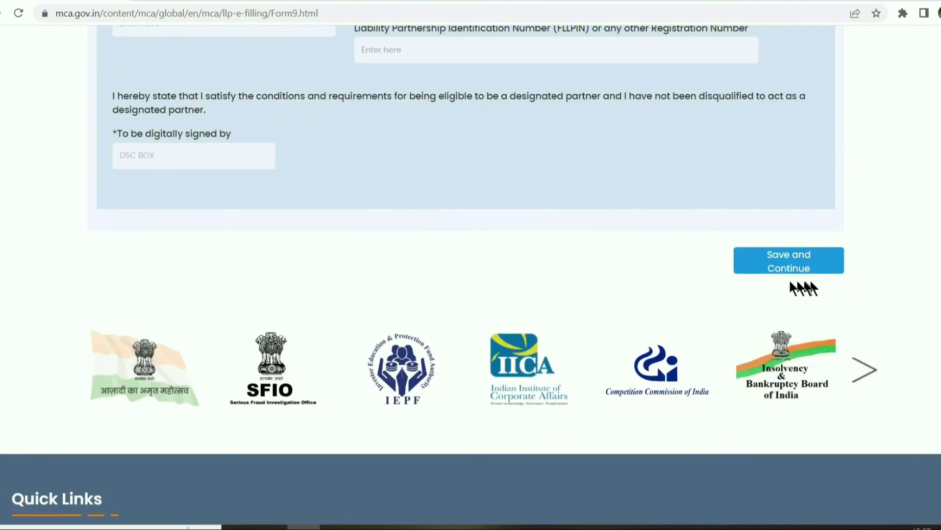
pyautogui.scroll(2, 359, 302)
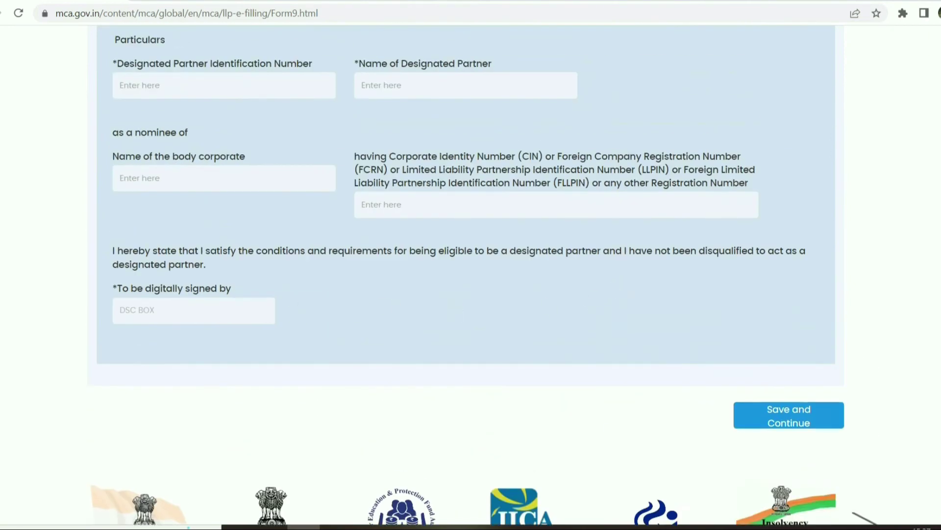
# - Save Form 9, submit both forms for e-filing, and allow the multiple-file download
pyautogui.click(771, 419)
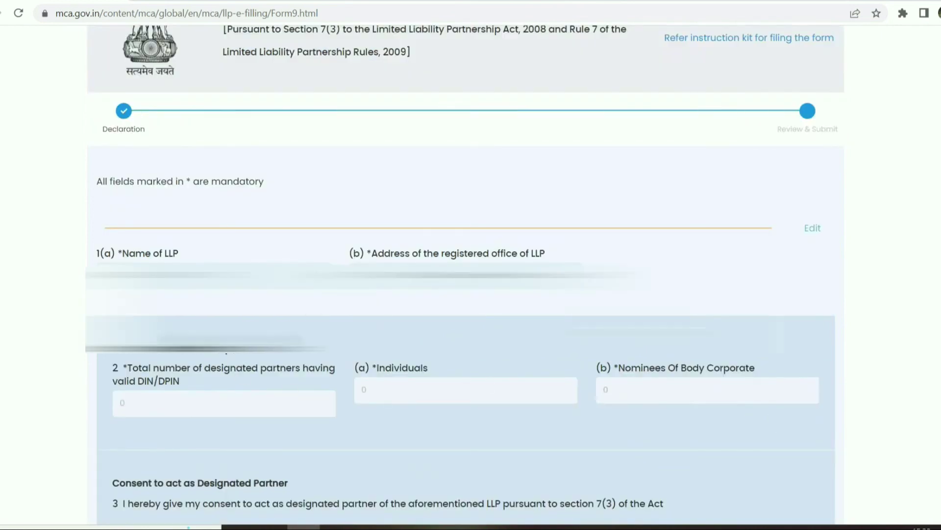
pyautogui.scroll(-9, 794, 295)
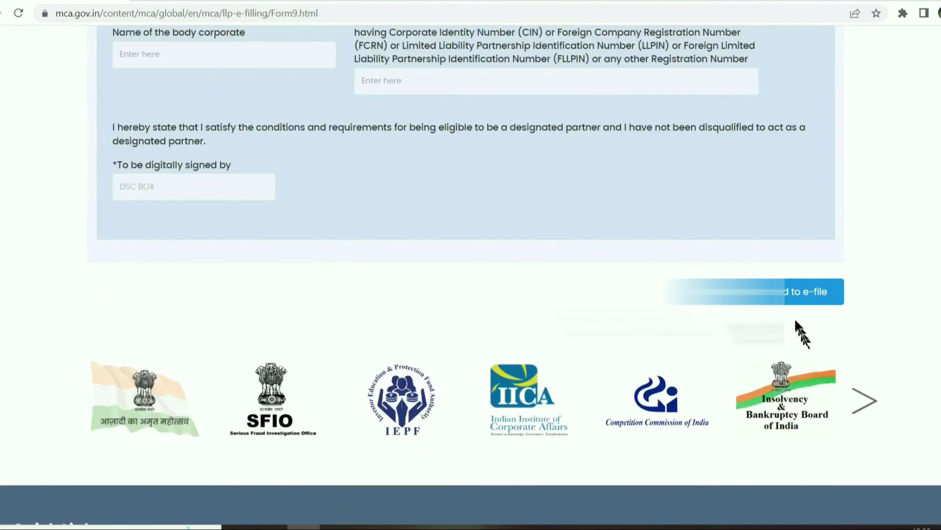
pyautogui.click(750, 299)
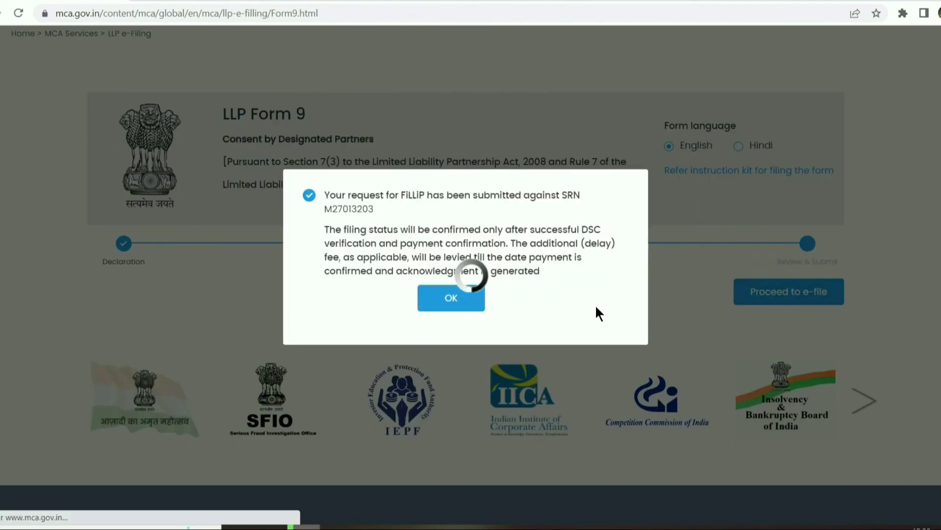
pyautogui.click(212, 87)
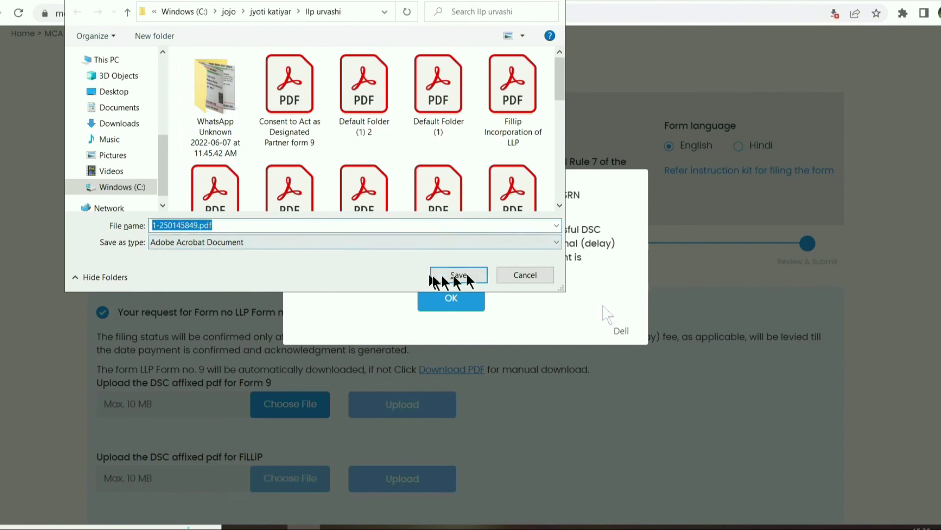
pyautogui.click(157, 36)
pyautogui.write('FOR SIGNING')
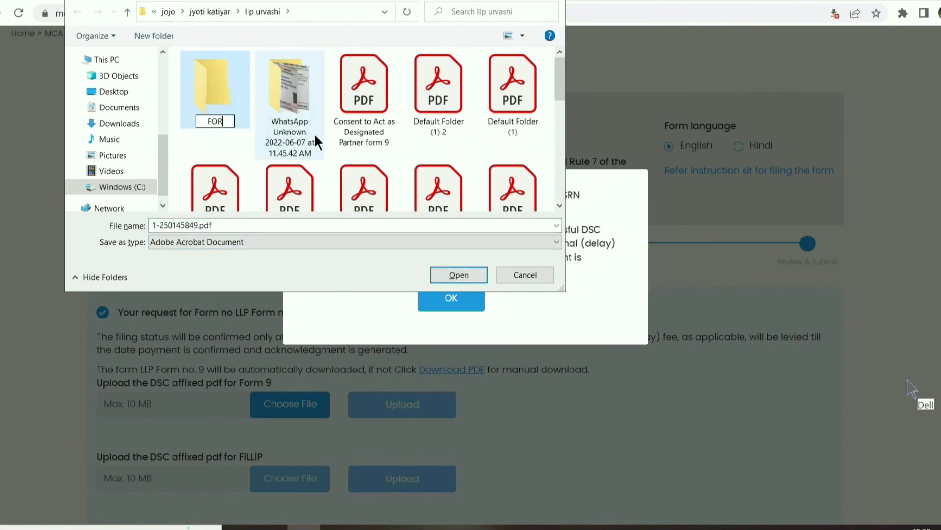
pyautogui.press('Return')
pyautogui.press('Return')
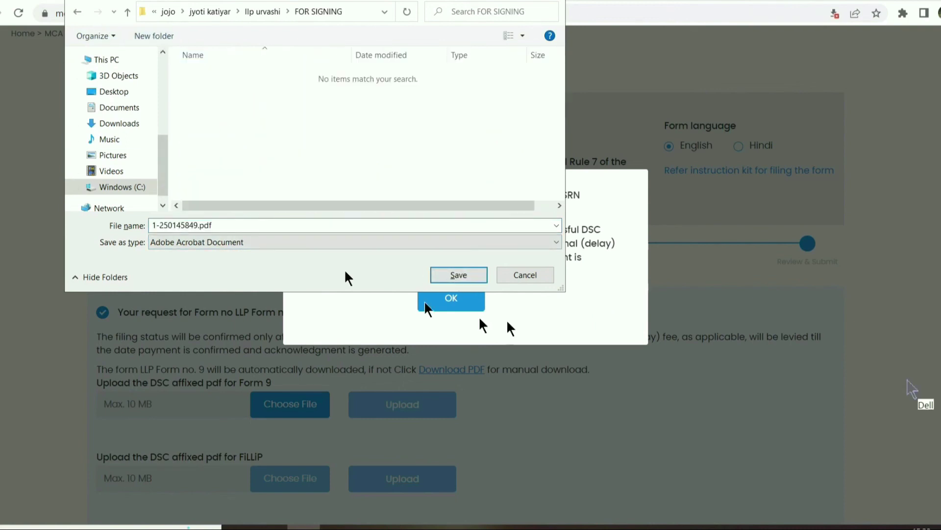
pyautogui.click(459, 275)
pyautogui.click(458, 279)
pyautogui.scroll(-3, 267, 312)
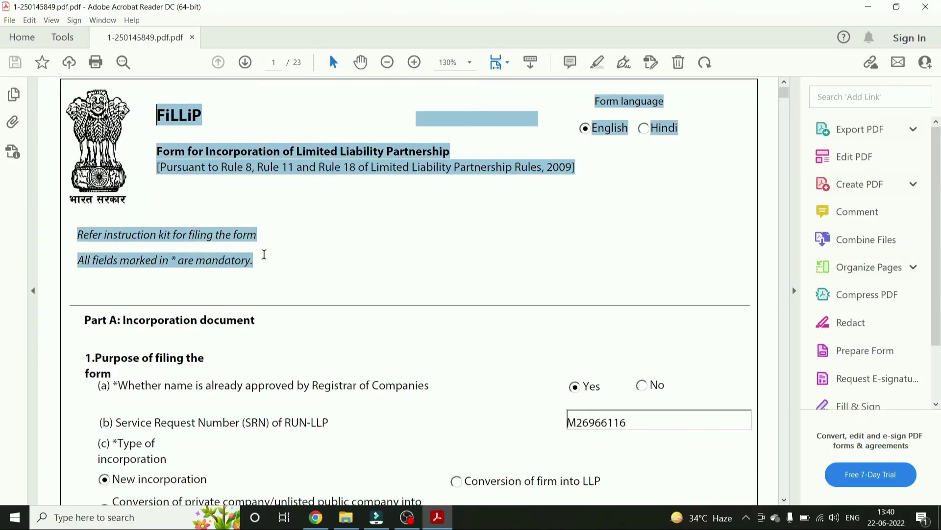
# - Scroll through the saved form PDF toward page 22
pyautogui.scroll(-5, 431, 237)
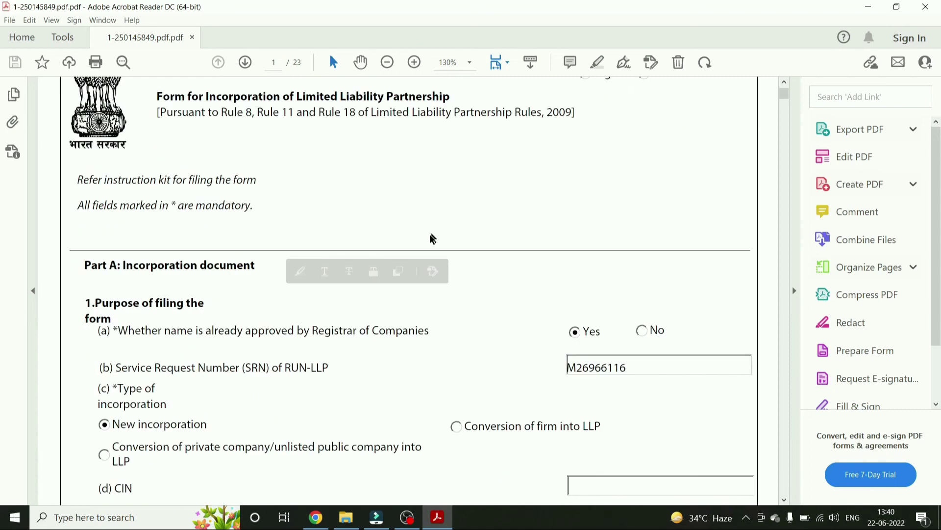
pyautogui.scroll(-20, 446, 245)
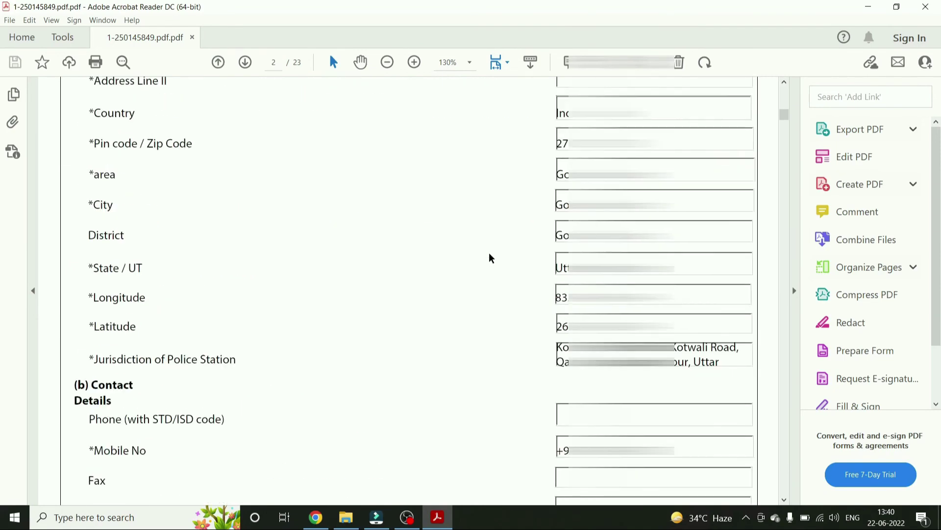
pyautogui.moveTo(785, 120); pyautogui.dragTo(784, 461)
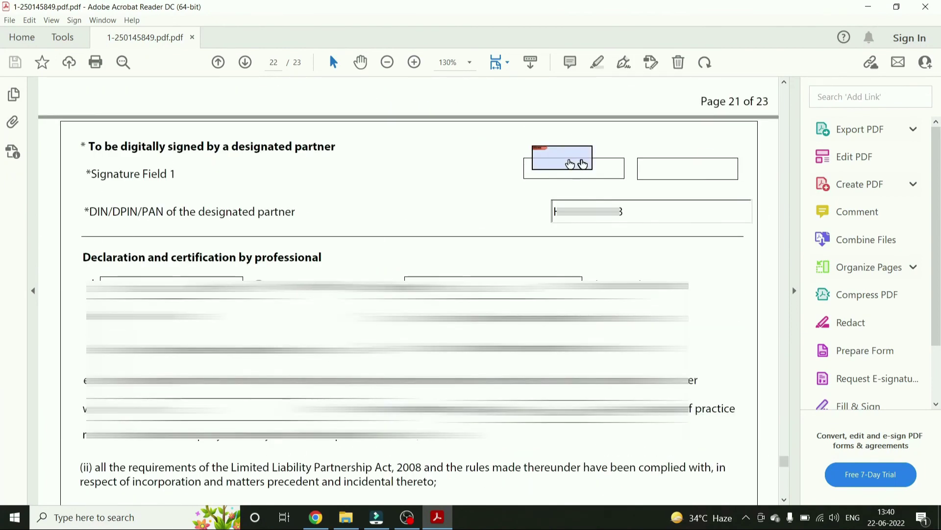
# - Highlight the designated partner signing requirement and the DIN/DPIN/PAN label and value in the declaration
pyautogui.moveTo(205, 146); pyautogui.dragTo(334, 145)
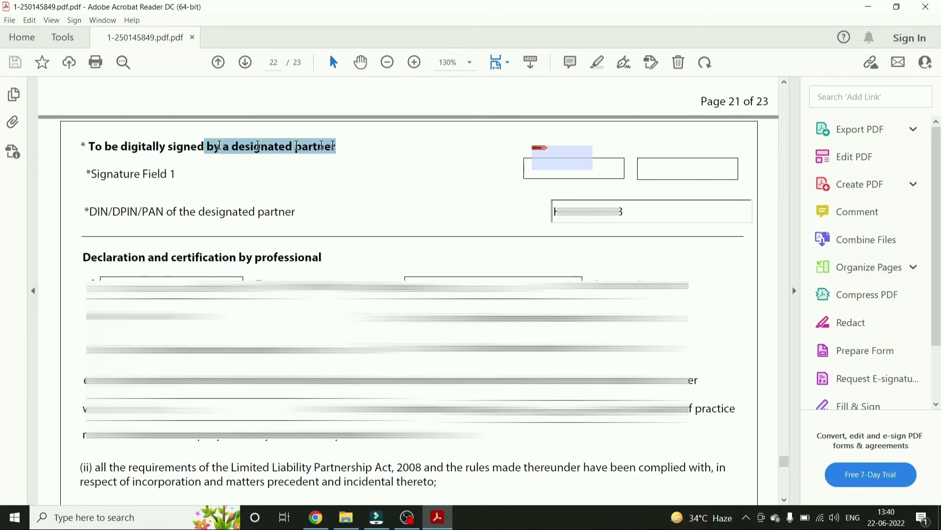
pyautogui.moveTo(554, 212); pyautogui.dragTo(632, 214)
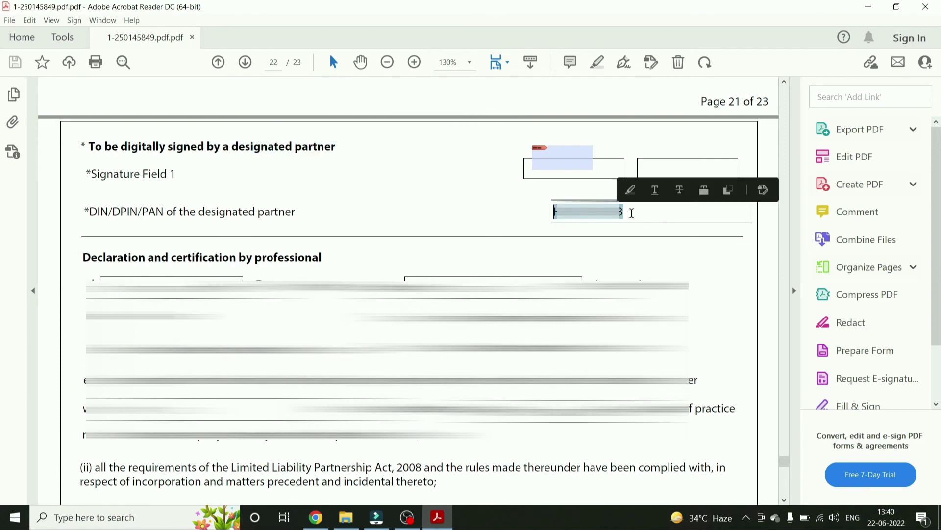
pyautogui.moveTo(89, 212); pyautogui.dragTo(196, 212)
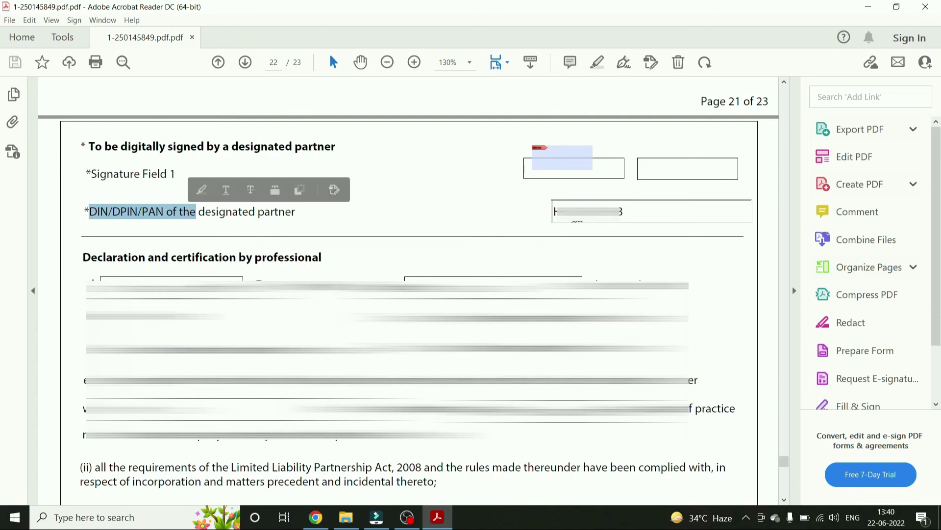
pyautogui.click(195, 211)
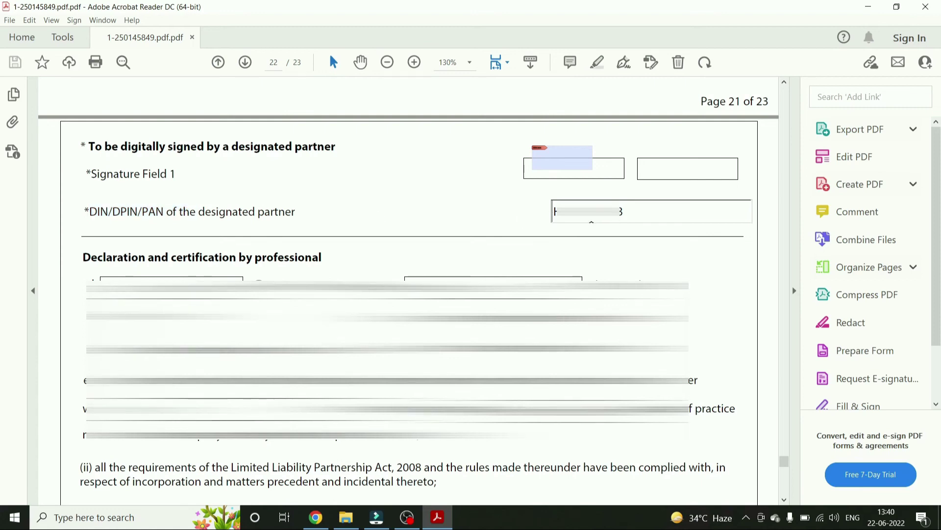
pyautogui.scroll(-5, 407, 289)
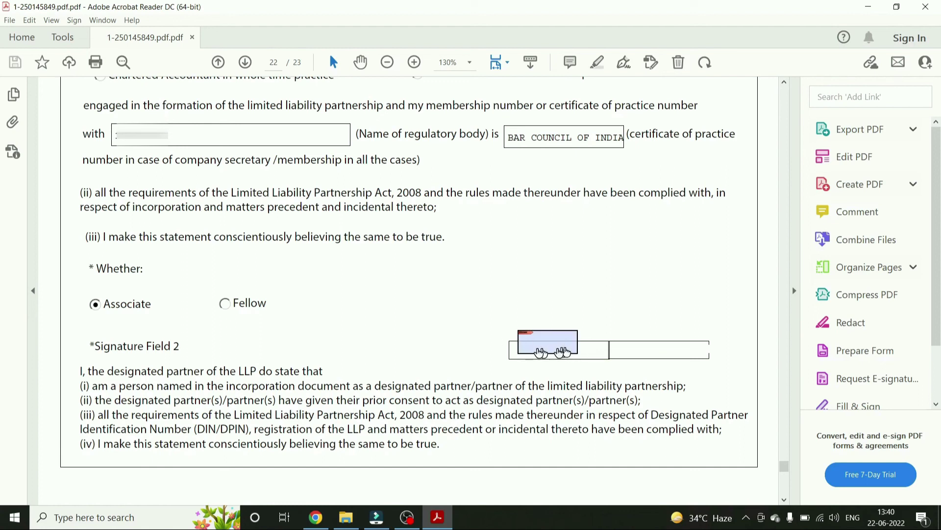
pyautogui.scroll(1, 333, 289)
pyautogui.scroll(2, 333, 290)
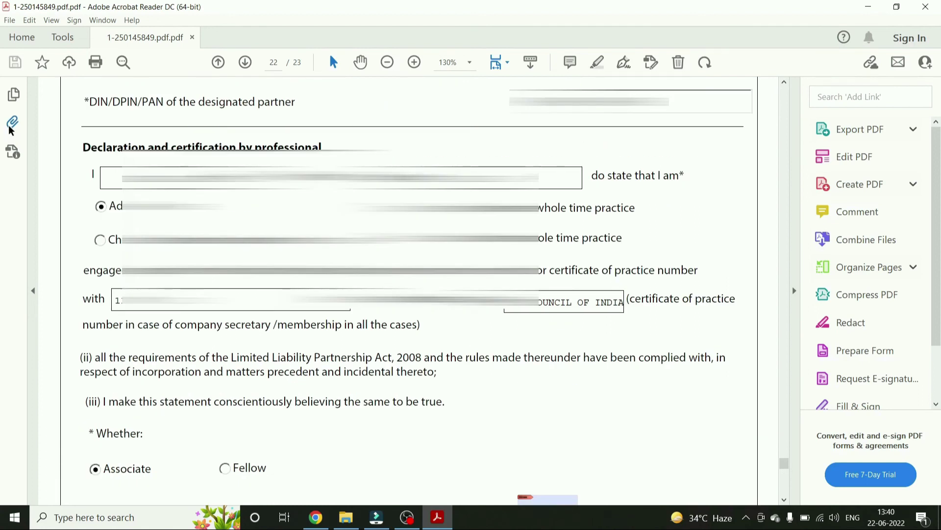
pyautogui.click(12, 123)
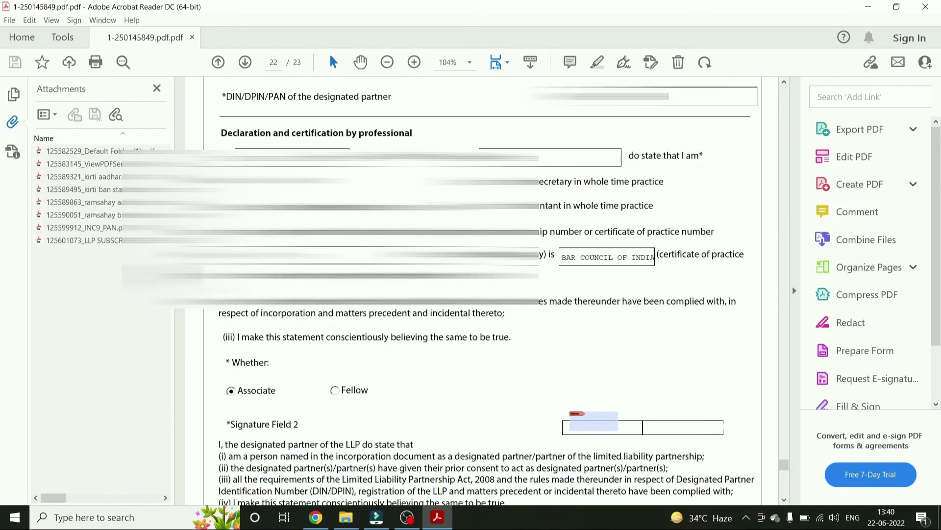
pyautogui.press('Down')
pyautogui.press('Down')
pyautogui.press('Down')
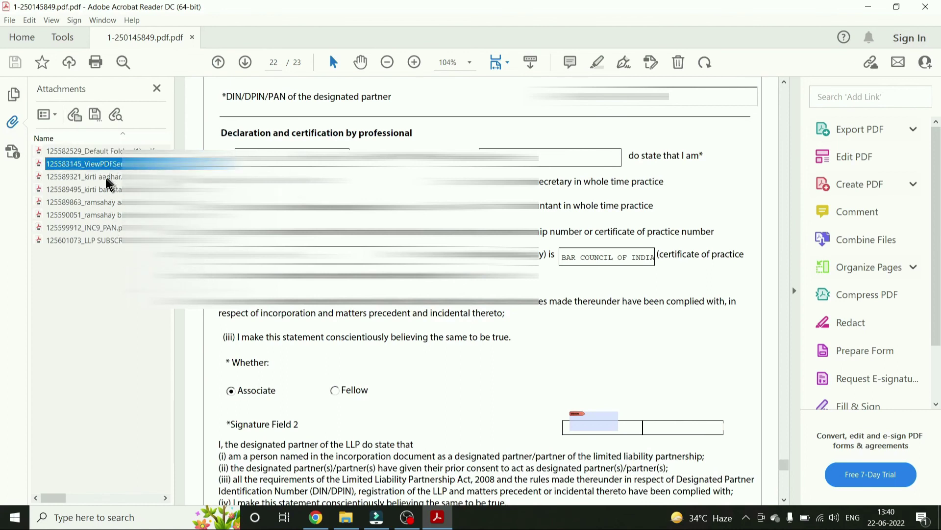
pyautogui.click(106, 191)
pyautogui.click(106, 202)
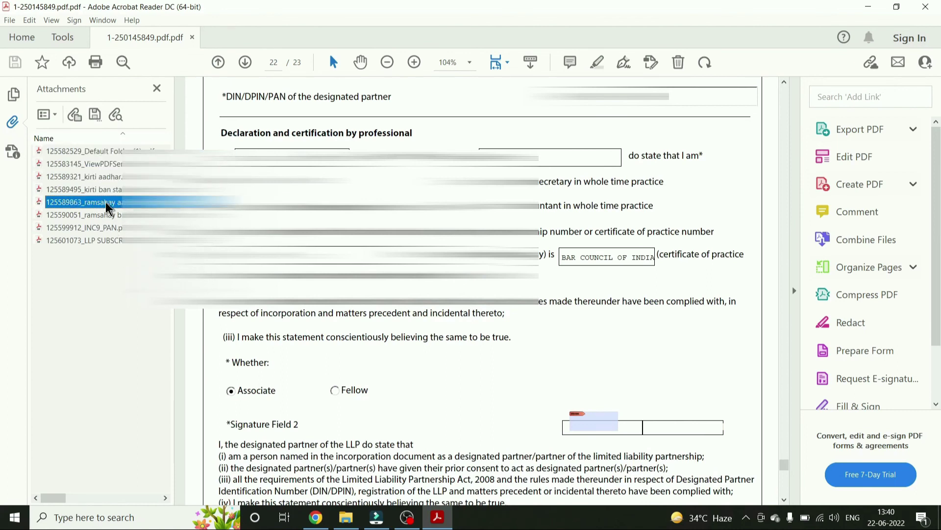
pyautogui.click(105, 215)
pyautogui.click(104, 228)
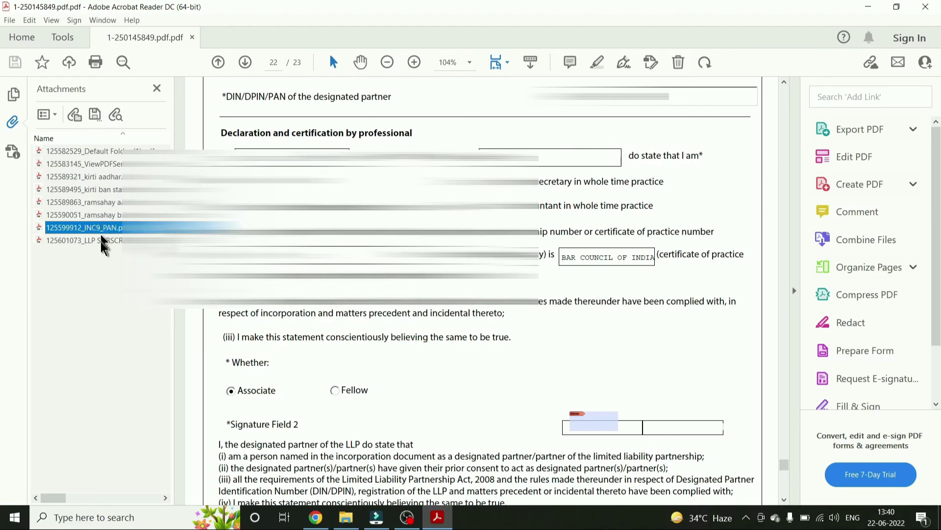
pyautogui.click(103, 240)
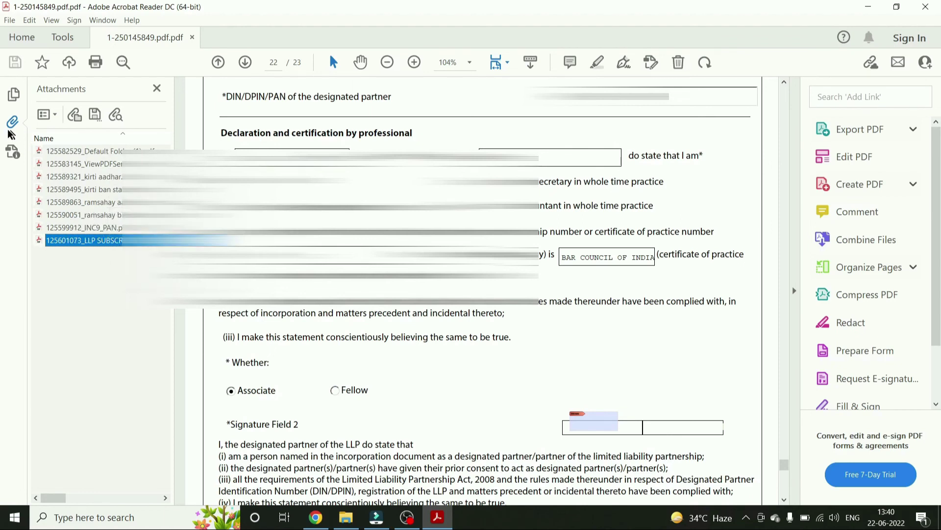
pyautogui.click(12, 122)
pyautogui.scroll(3, 409, 290)
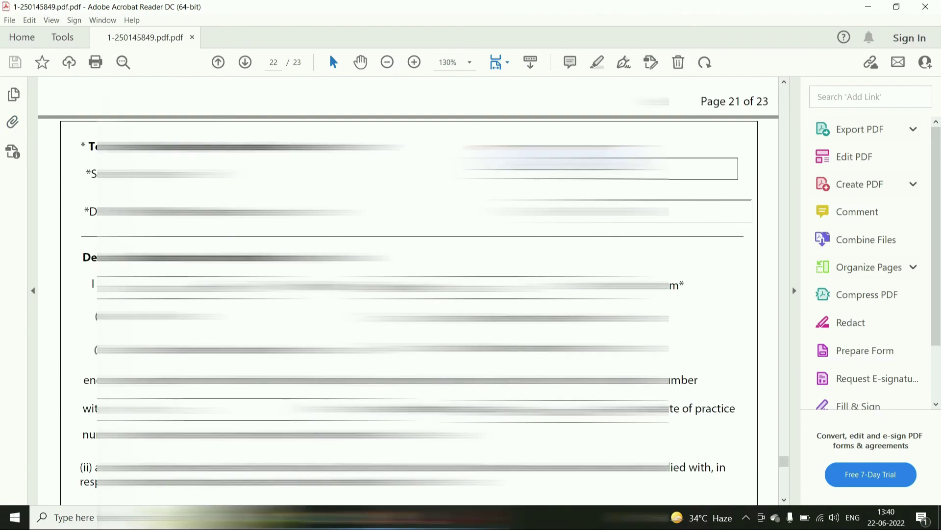
pyautogui.scroll(-3, 409, 290)
pyautogui.scroll(-1, 562, 448)
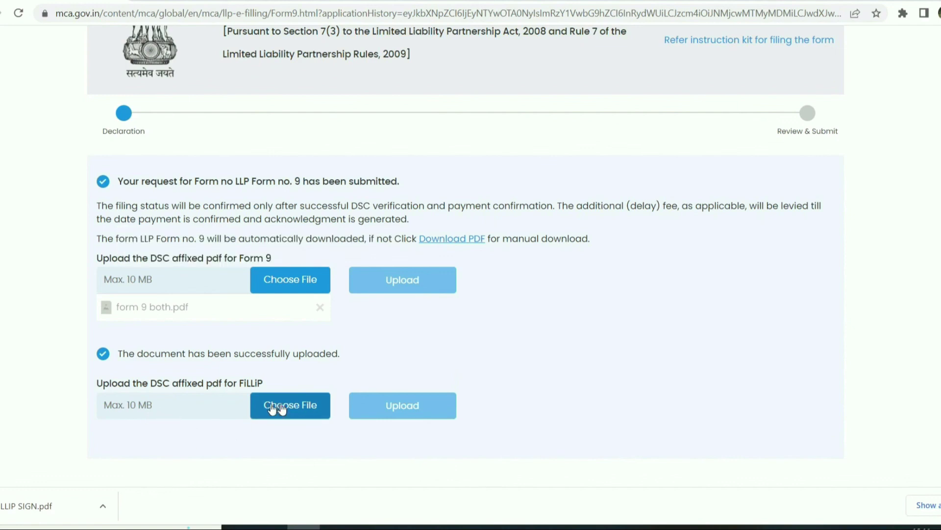
# - Upload the signed FILLIPSIGN.pdf for FiLLiP
pyautogui.click(282, 409)
pyautogui.doubleClick(269, 116)
pyautogui.scroll(-3, 269, 116)
pyautogui.click(403, 250)
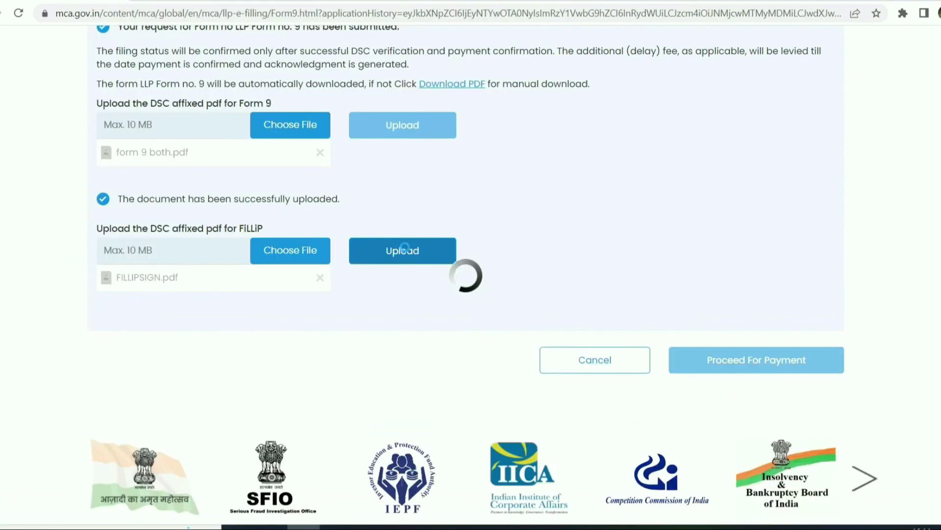
# - Proceed to payment, review the Transaction Details, and choose the Online payment mode
pyautogui.click(752, 385)
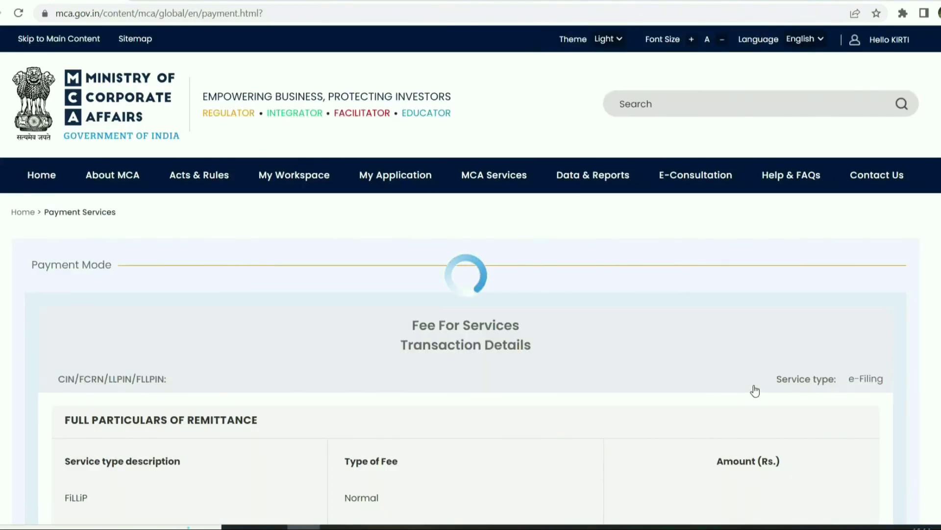
pyautogui.scroll(-8, 647, 391)
pyautogui.scroll(6, 646, 390)
pyautogui.moveTo(316, 196); pyautogui.dragTo(515, 196)
pyautogui.scroll(-3, 838, 442)
pyautogui.click(835, 366)
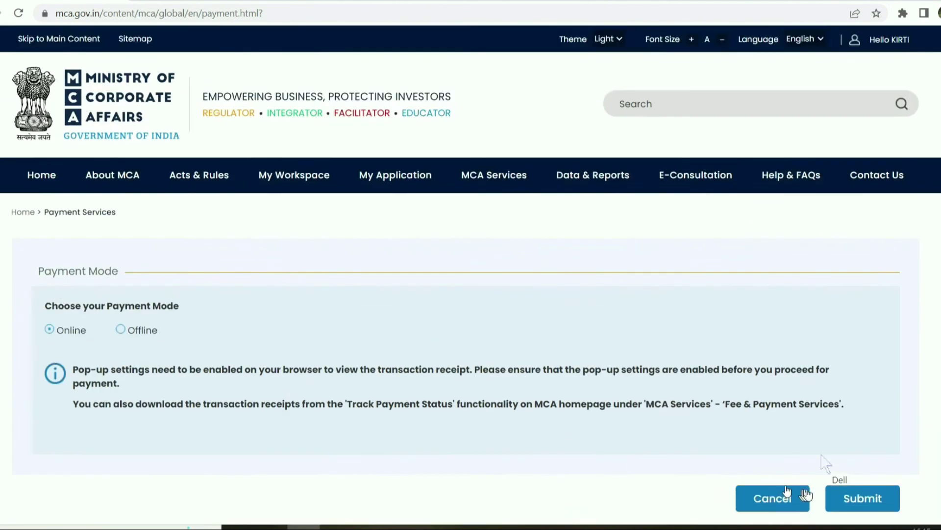
pyautogui.scroll(-5, 829, 441)
# - Submit Online payment mode and confirm the depositor and 631 INR fee details
pyautogui.click(853, 197)
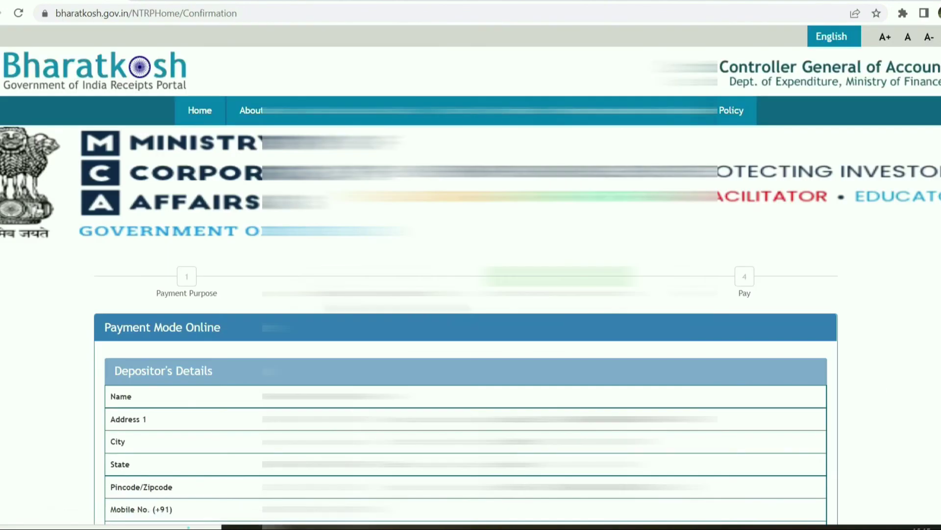
pyautogui.scroll(-5, 470, 294)
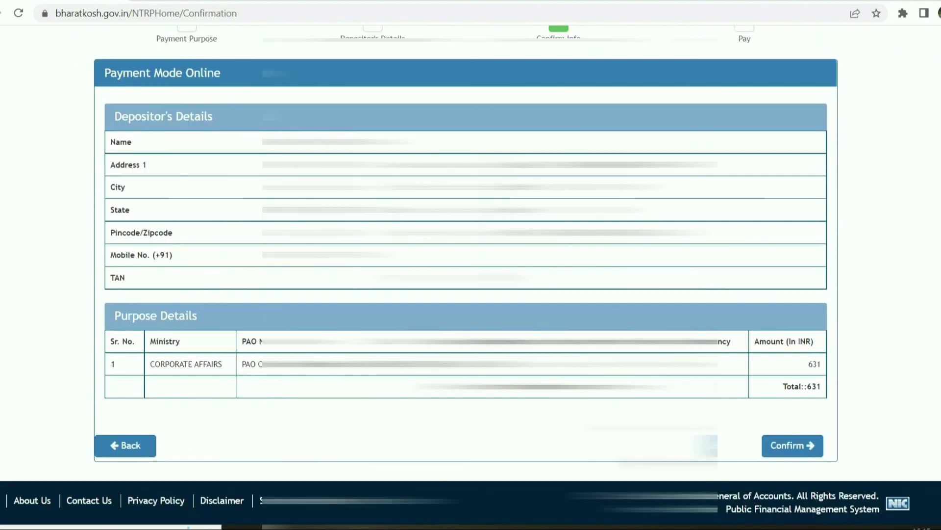
pyautogui.click(783, 447)
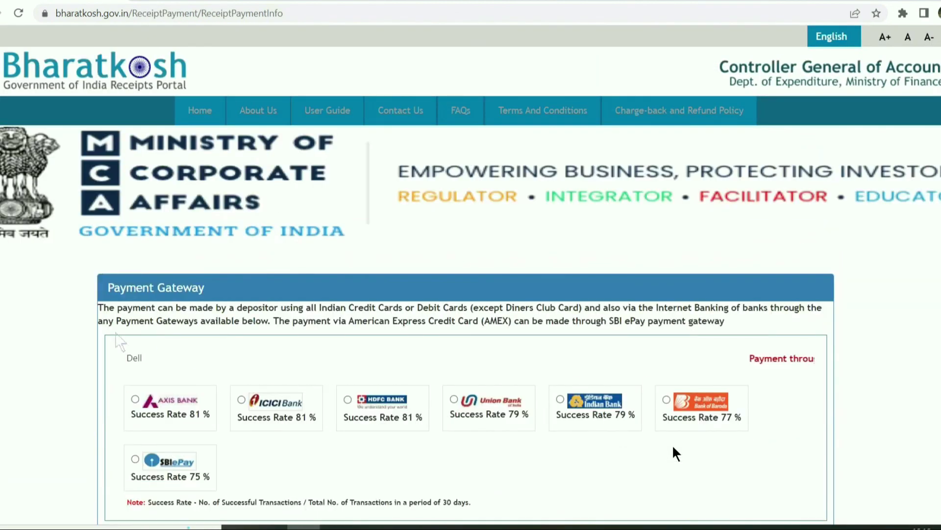
pyautogui.scroll(-3, 245, 343)
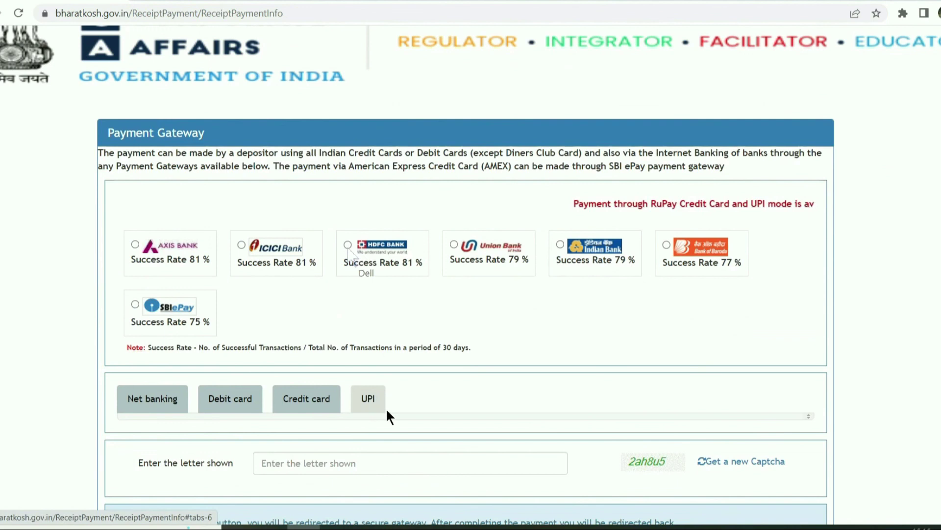
# - Pay via HDFC Bank gateway in UPI mode, entering the captcha and accepting the terms
pyautogui.click(348, 244)
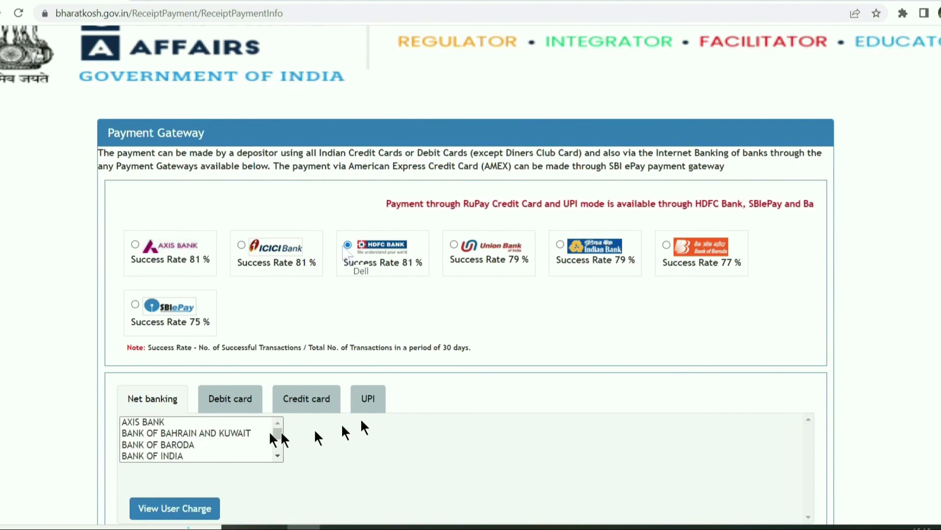
pyautogui.click(368, 398)
pyautogui.scroll(6, 365, 407)
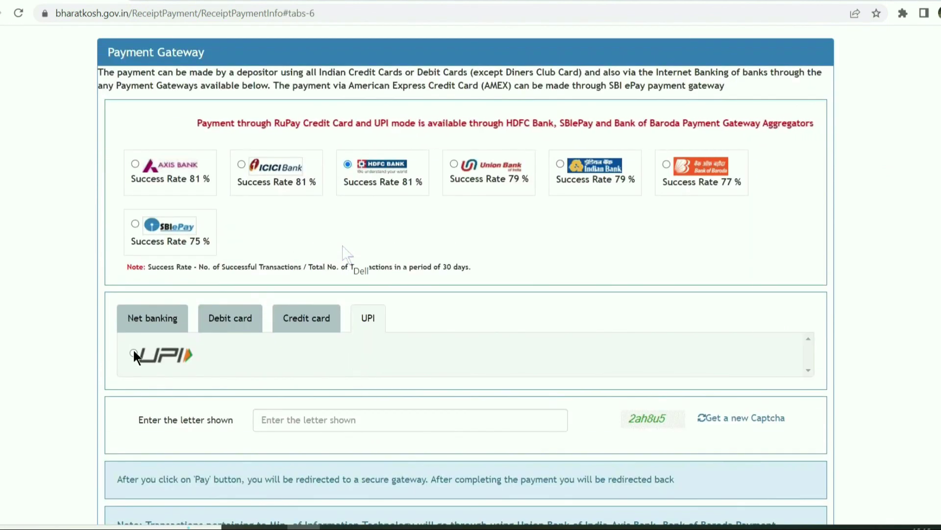
pyautogui.click(318, 413)
pyautogui.write('2ah')
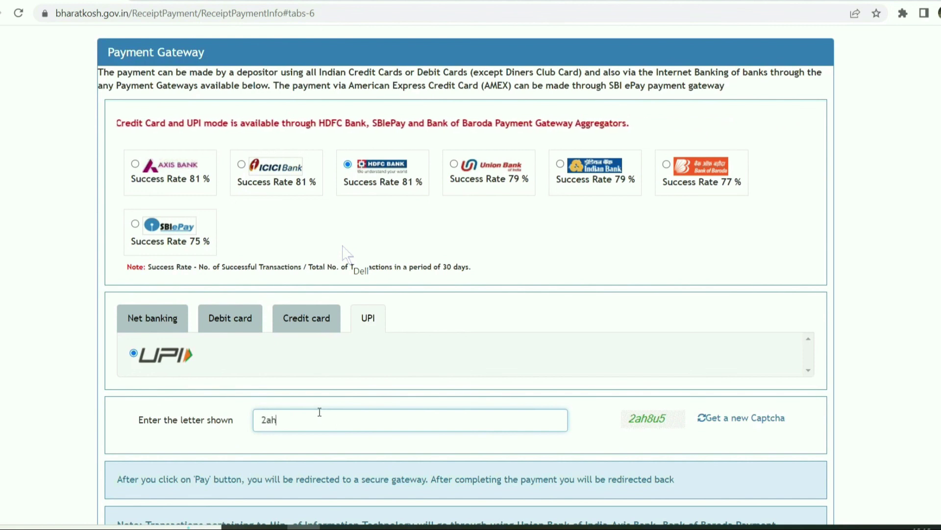
pyautogui.write('8u5')
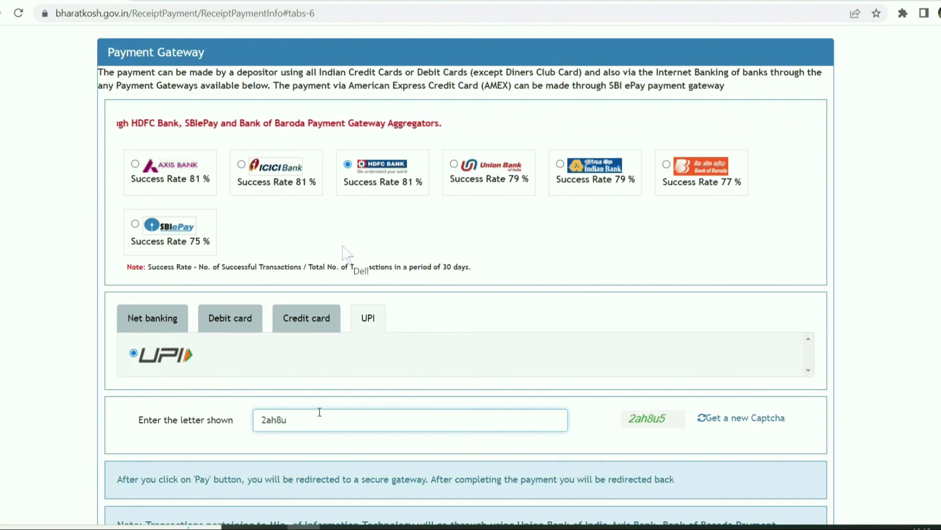
pyautogui.scroll(-6, 312, 361)
pyautogui.click(120, 394)
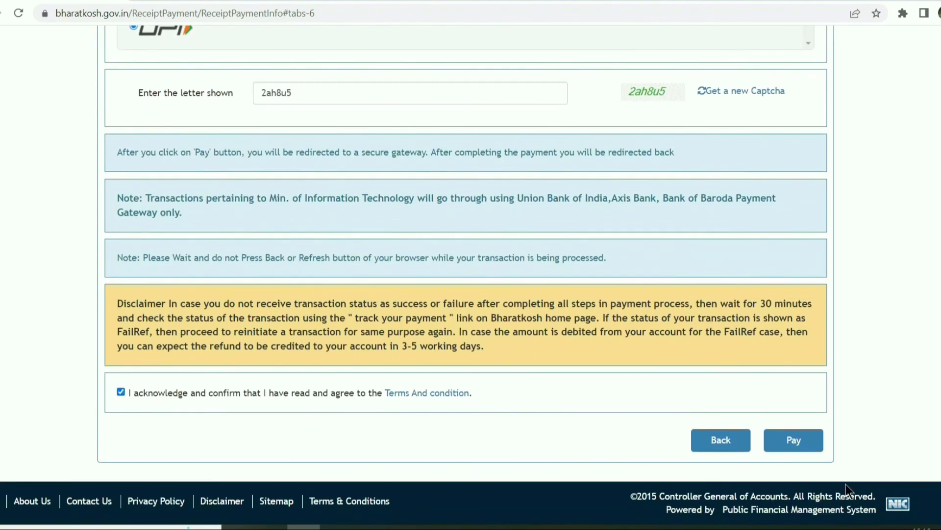
pyautogui.click(790, 451)
pyautogui.click(630, 305)
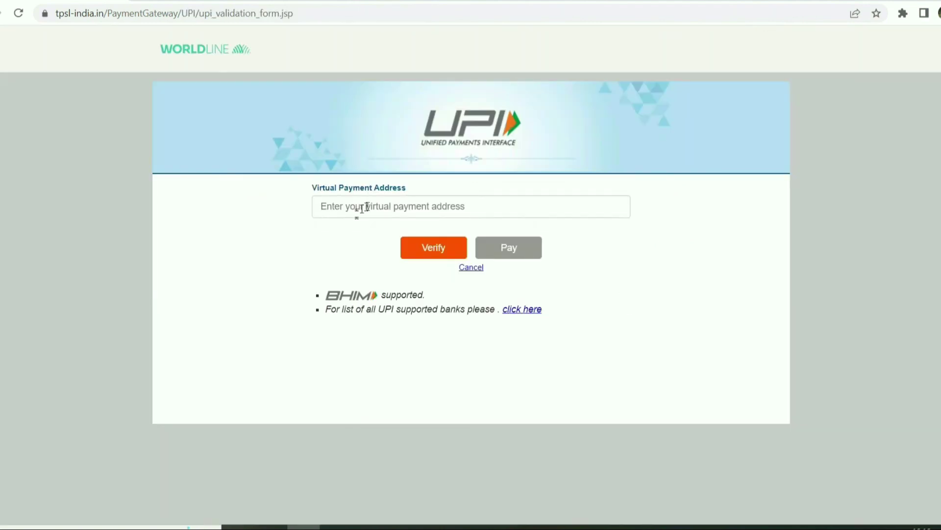
# - Enter and verify the payer's UPI virtual payment address, then pay the 631.00 INR fee
pyautogui.click(364, 207)
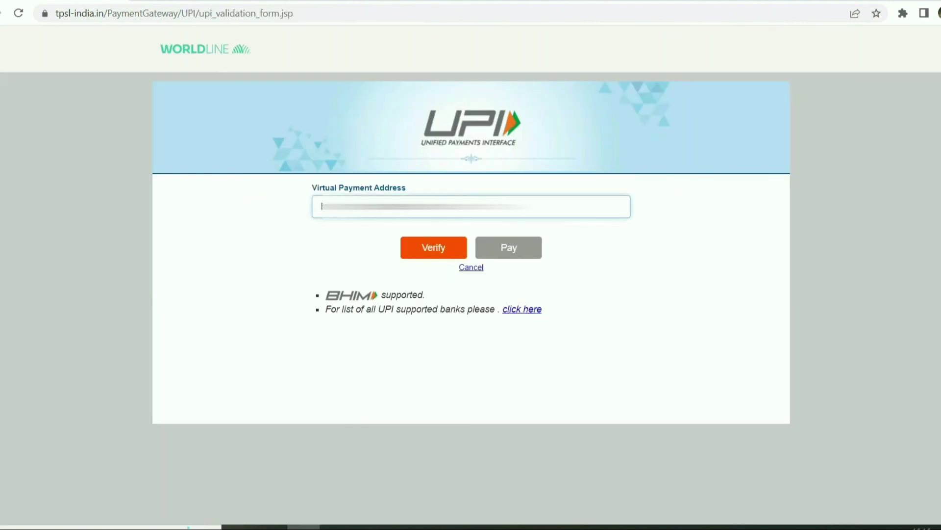
pyautogui.press('Return')
pyautogui.write('@upi')
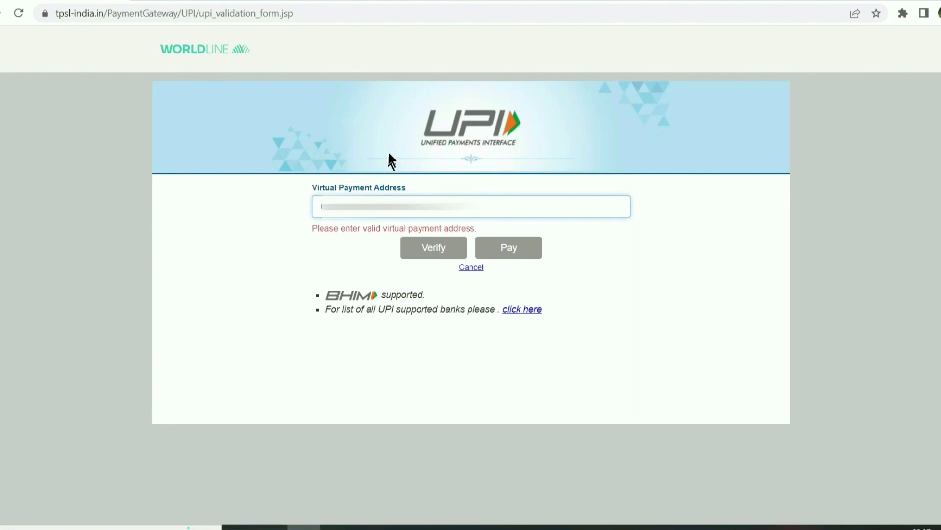
pyautogui.click(432, 247)
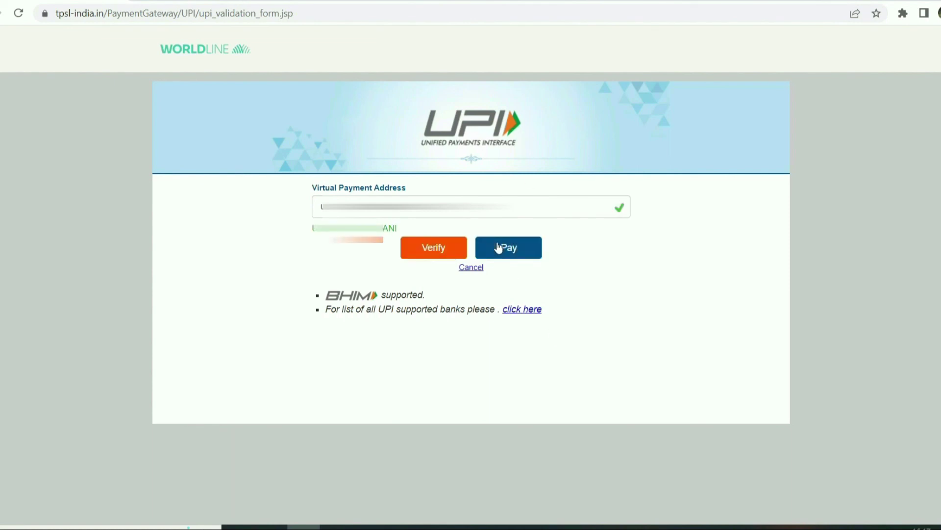
pyautogui.click(499, 246)
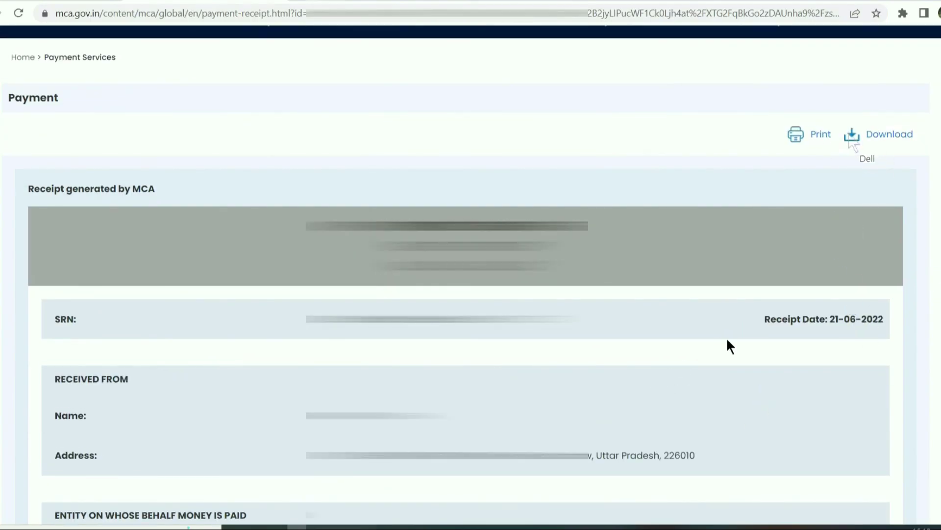
# - Download the fee payment receipt and dismiss the registration information notice
pyautogui.click(852, 135)
pyautogui.scroll(-8, 275, 324)
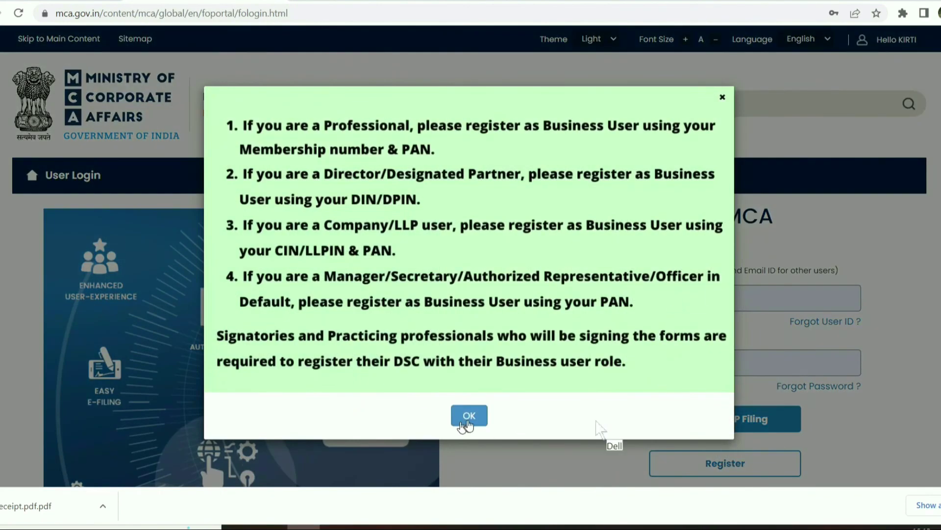
pyautogui.click(465, 423)
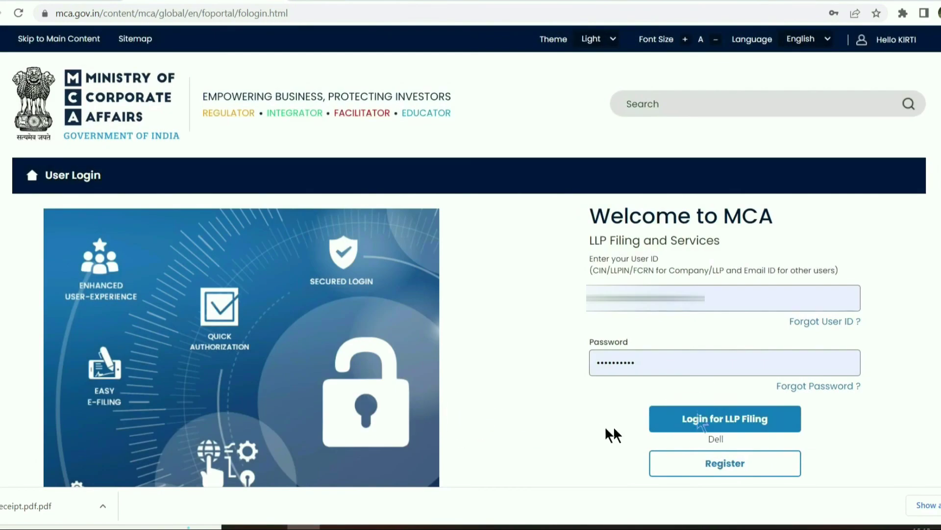
# - Log in for LLP Filing and mark the new filing's SRN with Under Processing status
pyautogui.click(698, 414)
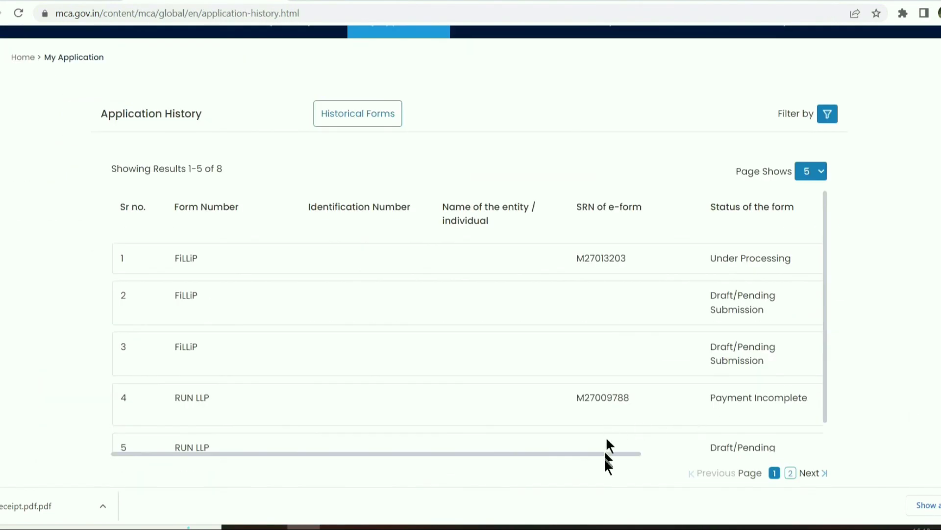
pyautogui.moveTo(607, 452); pyautogui.dragTo(789, 450)
pyautogui.moveTo(331, 258); pyautogui.dragTo(549, 257)
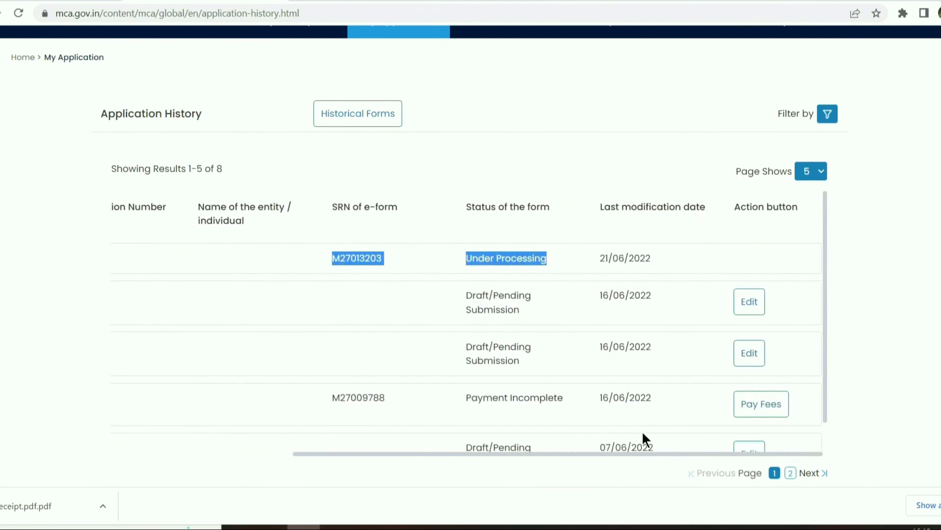